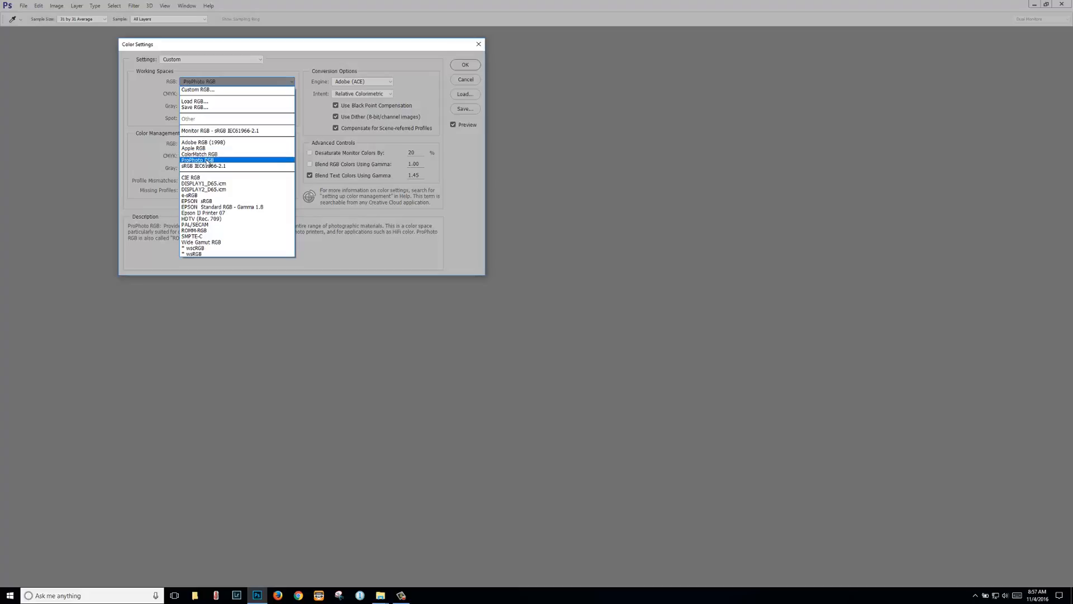
Step: Leave ProPhoto RGB as the RGB working space and confirm the Color Settings with OK
{"action": "left_click", "coordinate": [207, 160]}
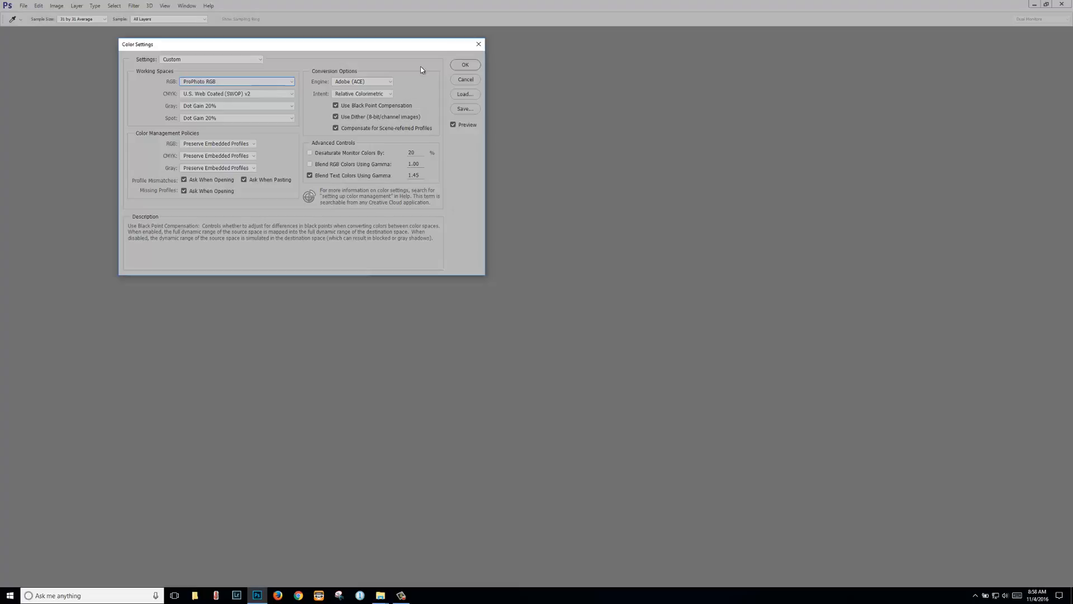
{"action": "left_click", "coordinate": [465, 64]}
Step: Switch to the rectangular marquee, then open Edit > Preferences > General and show the Interface page
{"action": "key", "text": "m"}
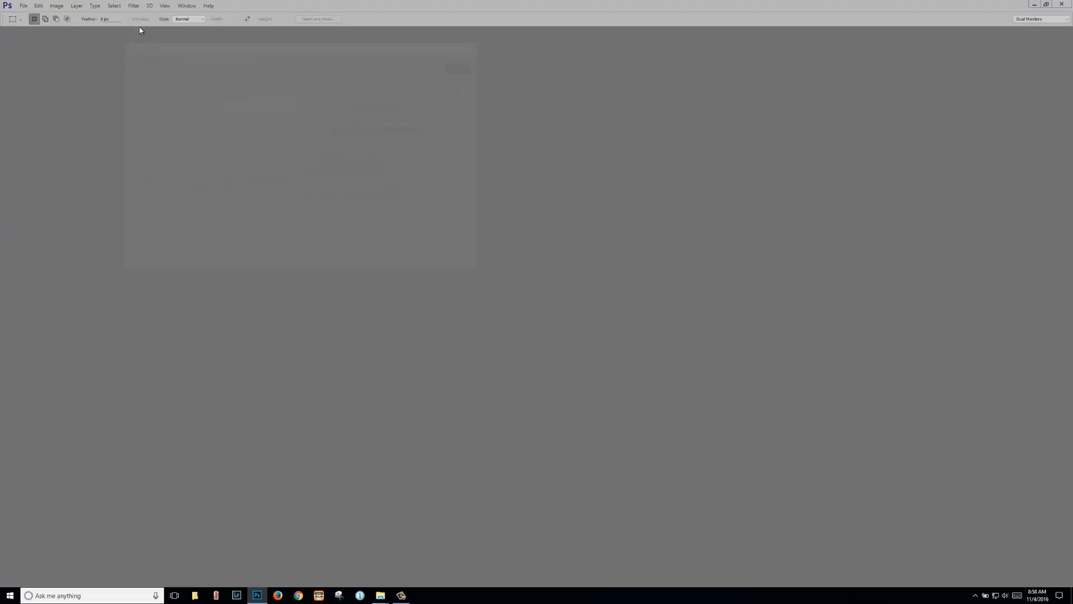
{"action": "left_click", "coordinate": [43, 7]}
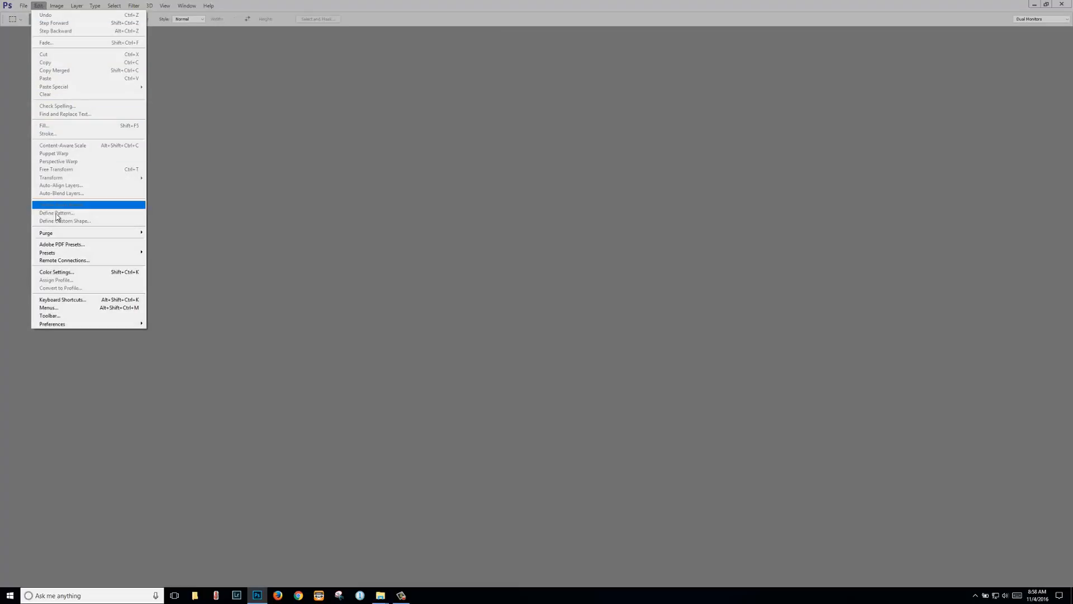
{"action": "mouse_move", "coordinate": [82, 326]}
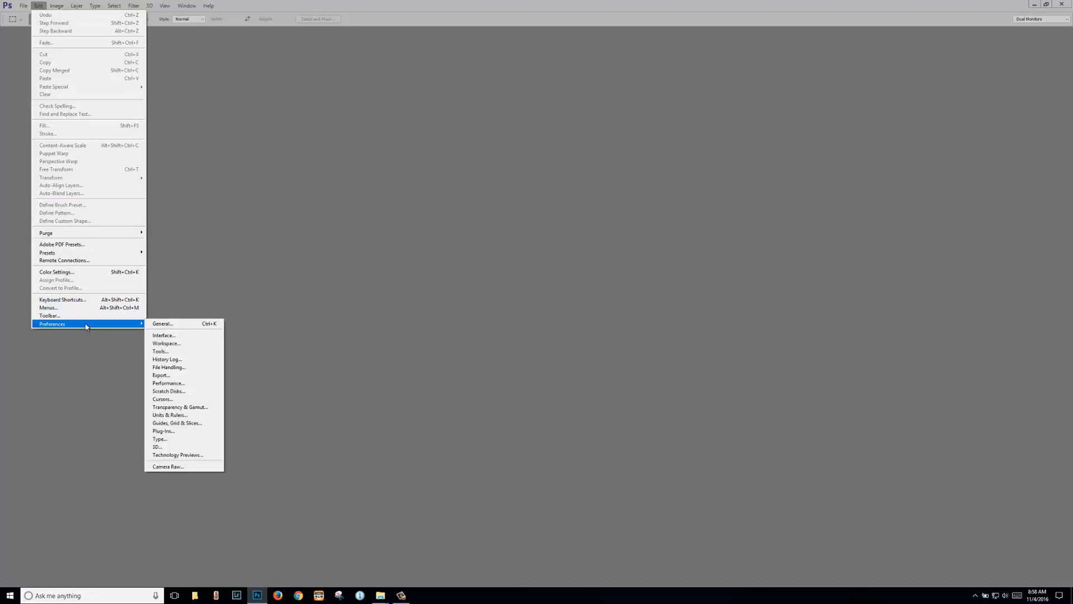
{"action": "left_click", "coordinate": [161, 325]}
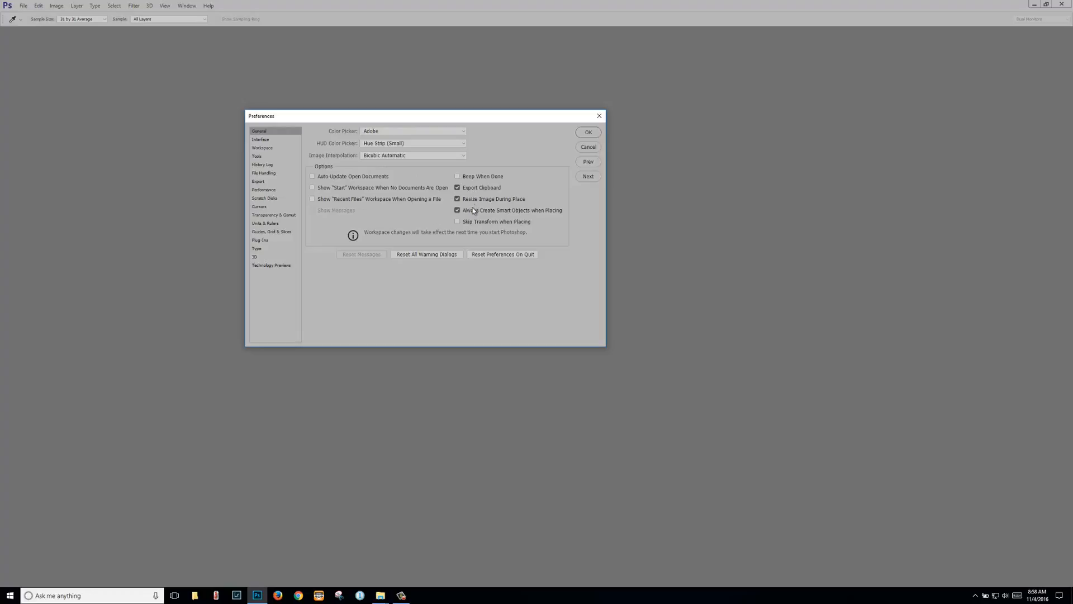
{"action": "left_click", "coordinate": [261, 139]}
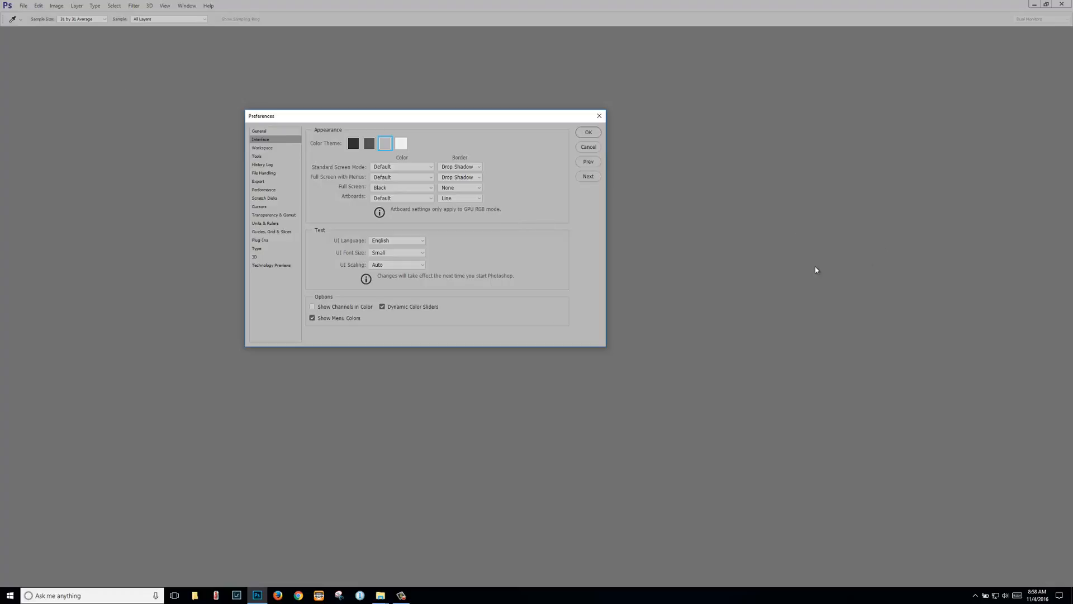
Step: Preview the dark Color Theme, revert to the light gray theme, then show Workspace preferences
{"action": "left_click", "coordinate": [372, 145]}
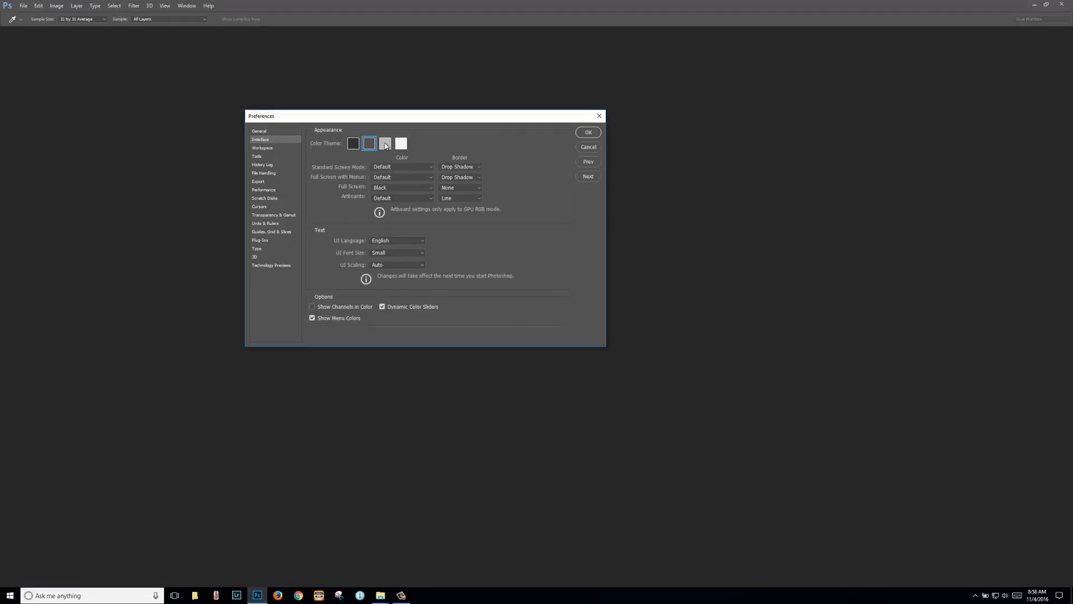
{"action": "left_click", "coordinate": [383, 146]}
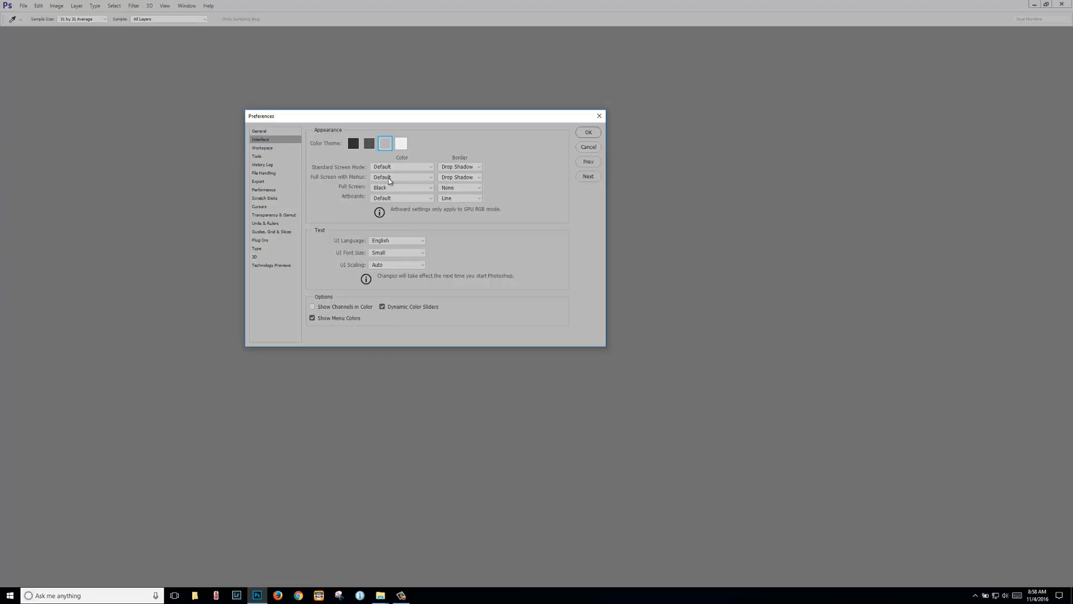
{"action": "left_click", "coordinate": [262, 148]}
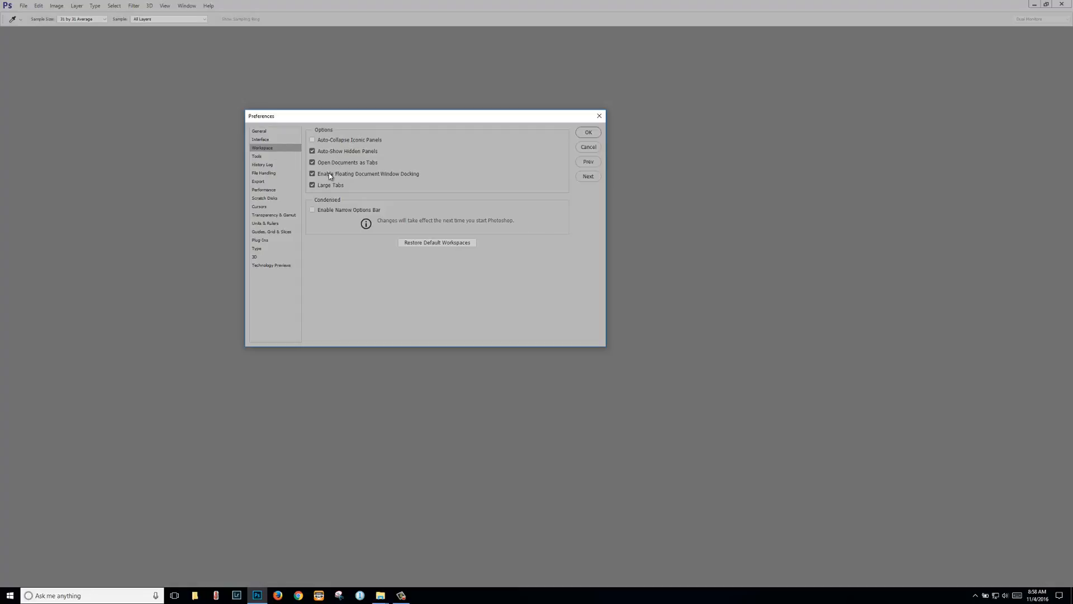
Step: On Tools, toggle Zoom with Scroll Wheel off and back on, review History Log, then go to File Handling
{"action": "left_click", "coordinate": [257, 157]}
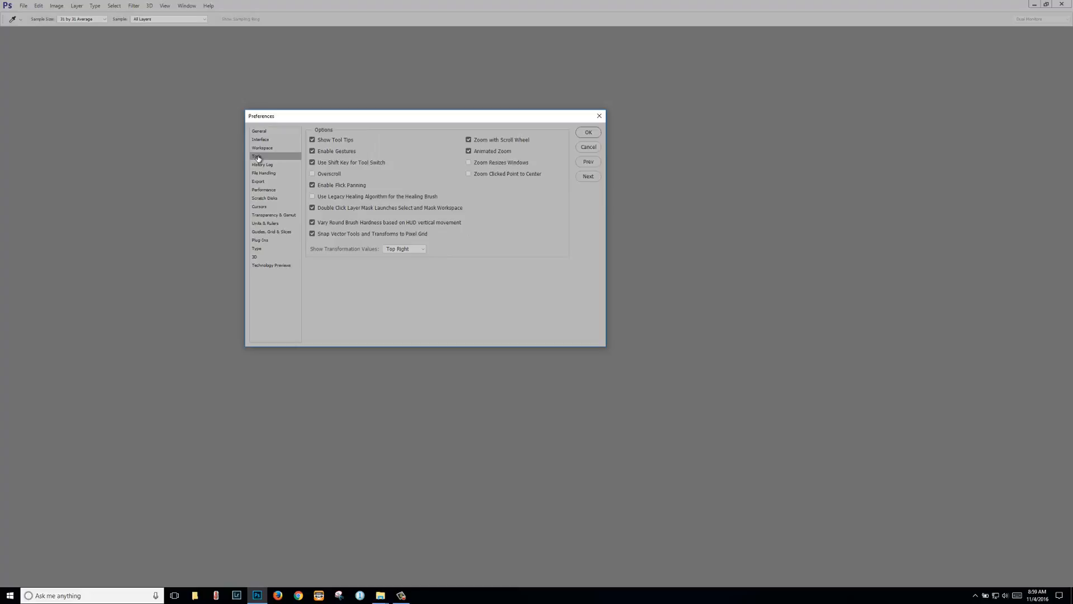
{"action": "left_click", "coordinate": [469, 141]}
{"action": "left_click", "coordinate": [469, 140]}
{"action": "left_click", "coordinate": [263, 165]}
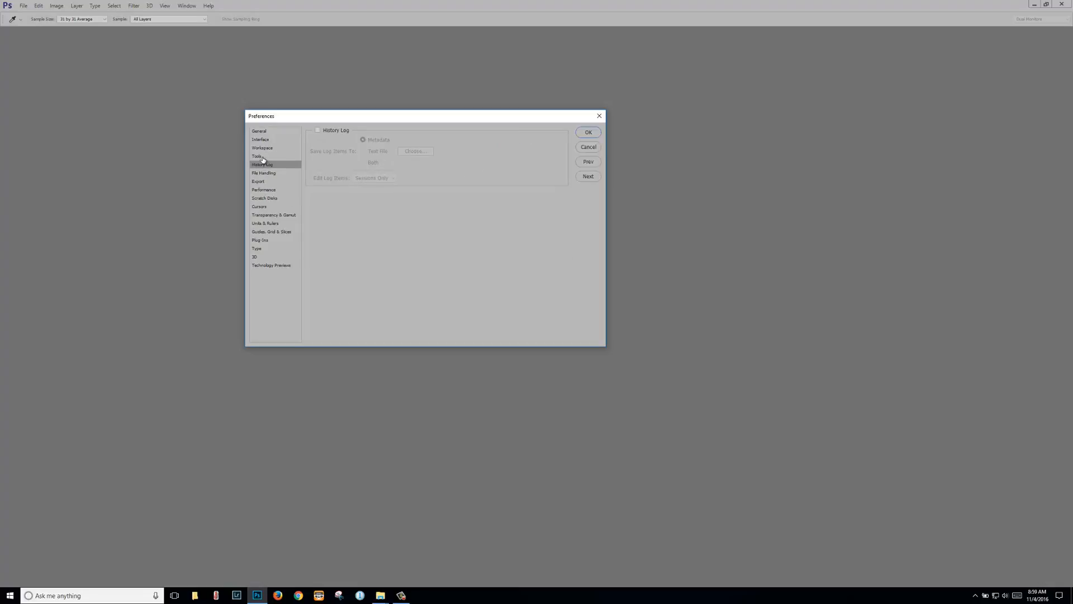
{"action": "left_click", "coordinate": [262, 159]}
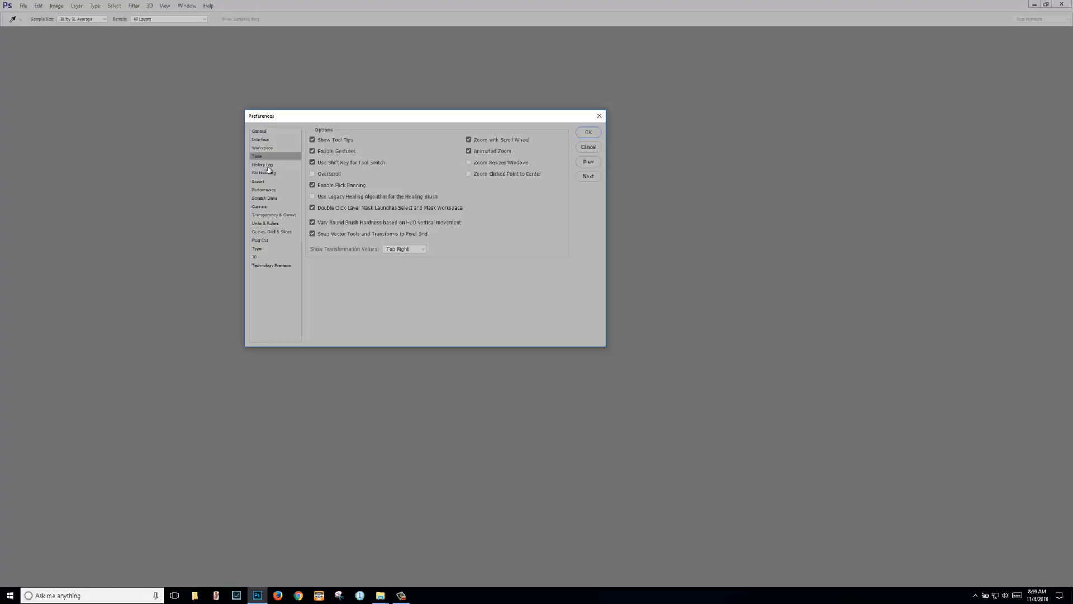
{"action": "left_click", "coordinate": [270, 166]}
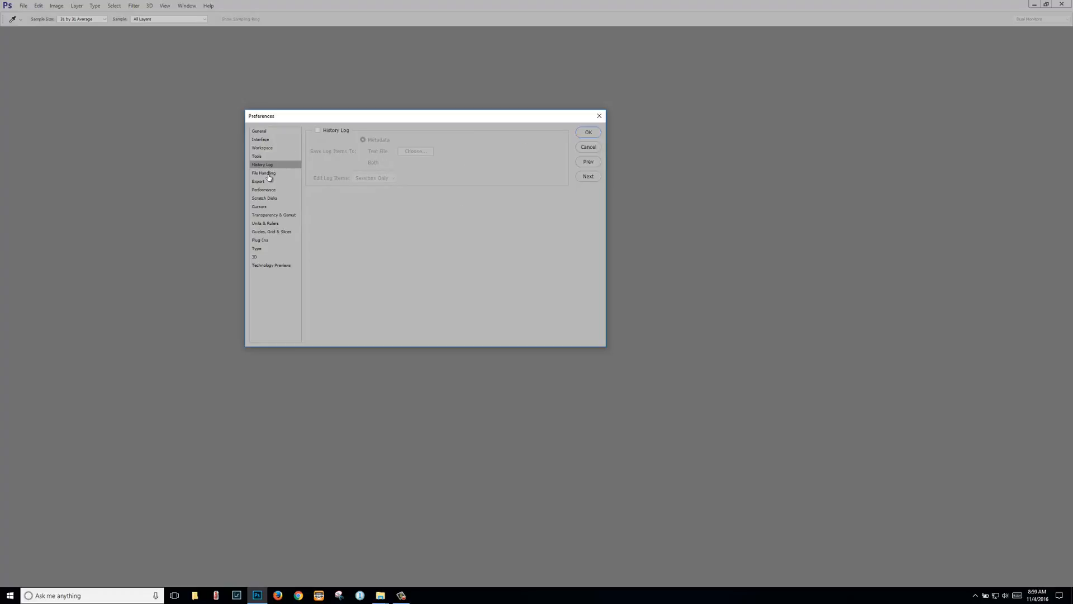
{"action": "left_click", "coordinate": [269, 174]}
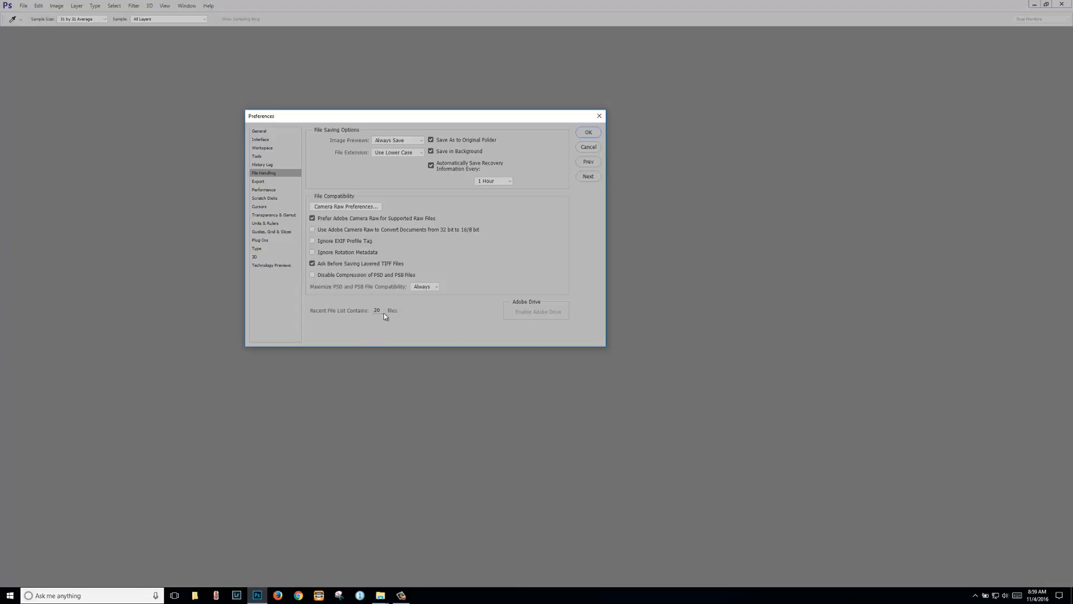
Step: Show the Export page: Quick Export as JPG, quality 100, metadata None, Convert to sRGB checked
{"action": "left_click", "coordinate": [261, 182]}
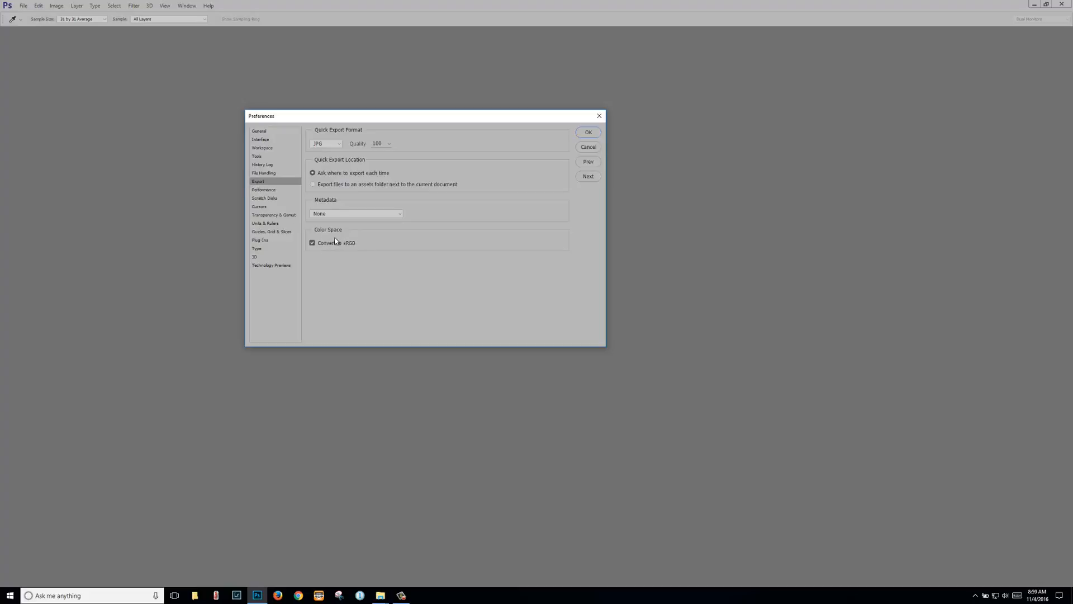
Step: On the Performance page, set Photoshop's memory usage to 12104 MB and accept the Advanced Settings
{"action": "left_click", "coordinate": [274, 191]}
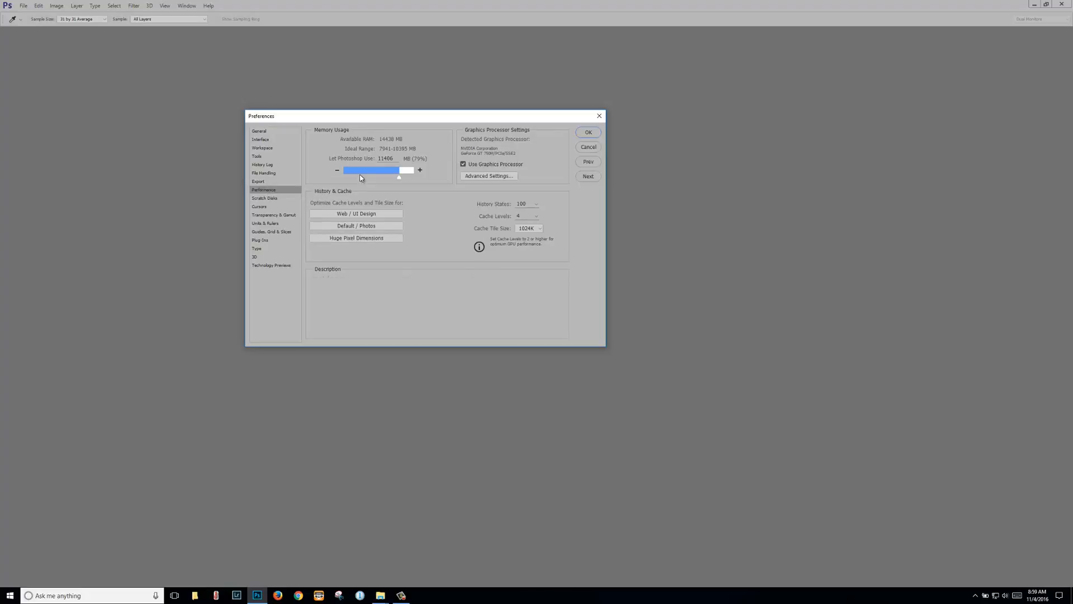
{"action": "left_click_drag", "start_coordinate": [399, 177], "coordinate": [372, 177]}
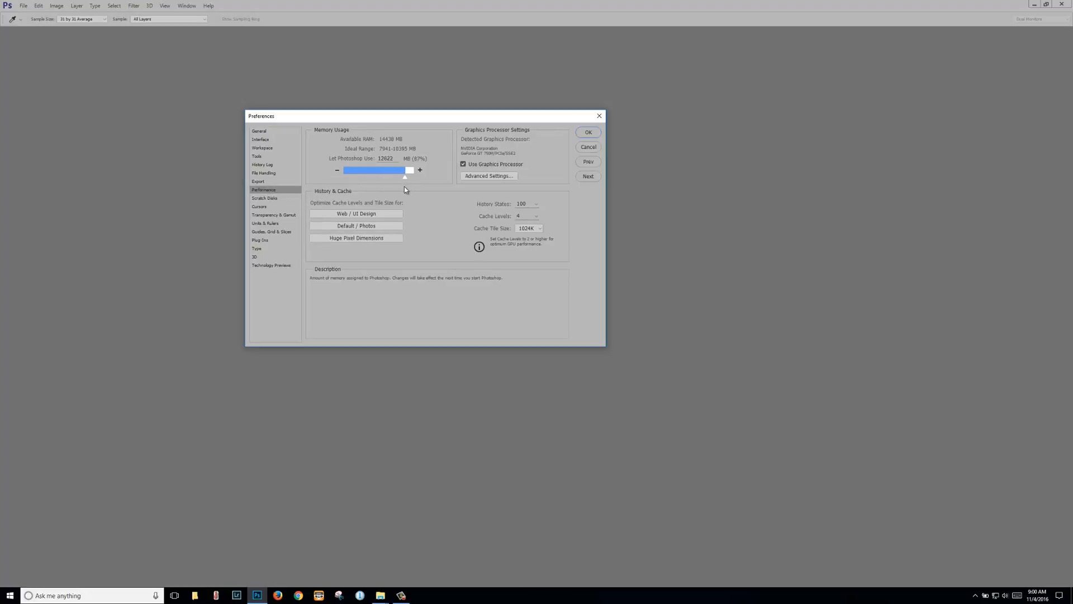
{"action": "left_click_drag", "start_coordinate": [403, 186], "coordinate": [403, 186]}
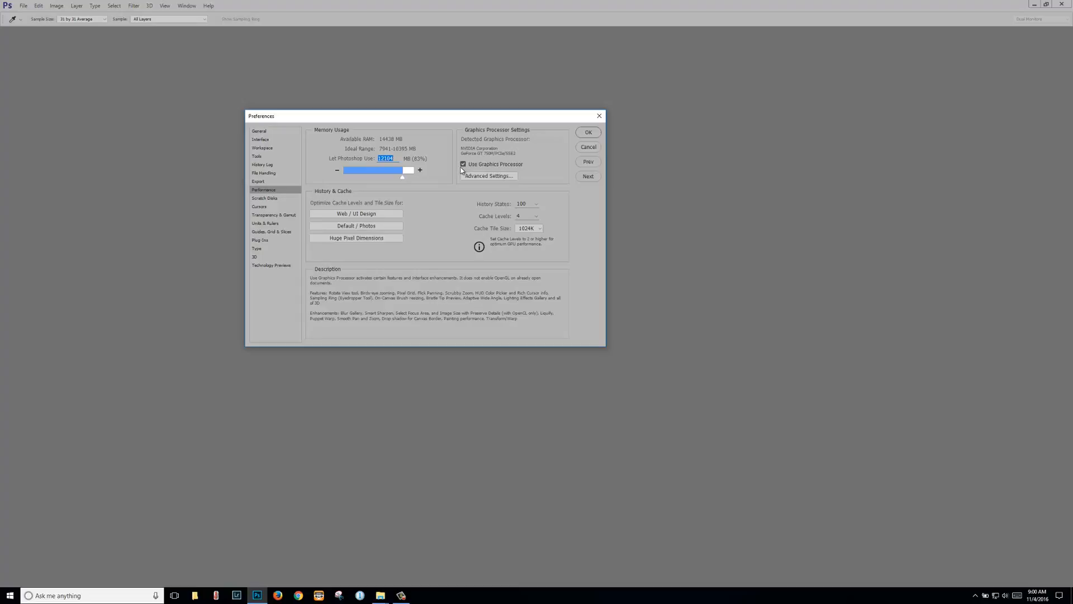
{"action": "left_click", "coordinate": [490, 176]}
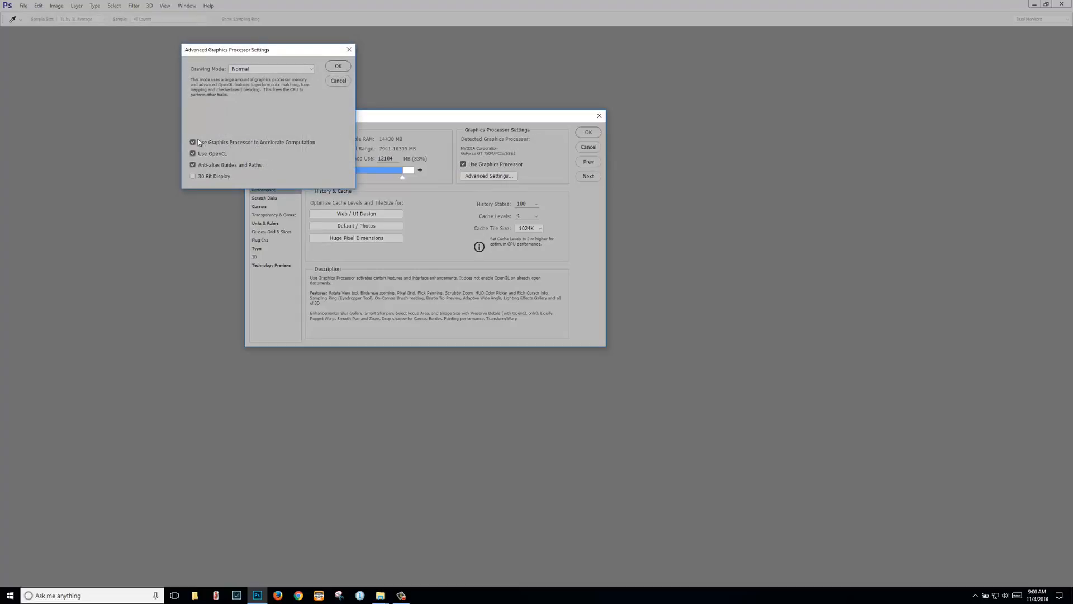
{"action": "left_click", "coordinate": [340, 67]}
Step: Raise History States from 91 to 152, then move to the Scratch Disks page
{"action": "left_click", "coordinate": [537, 204]}
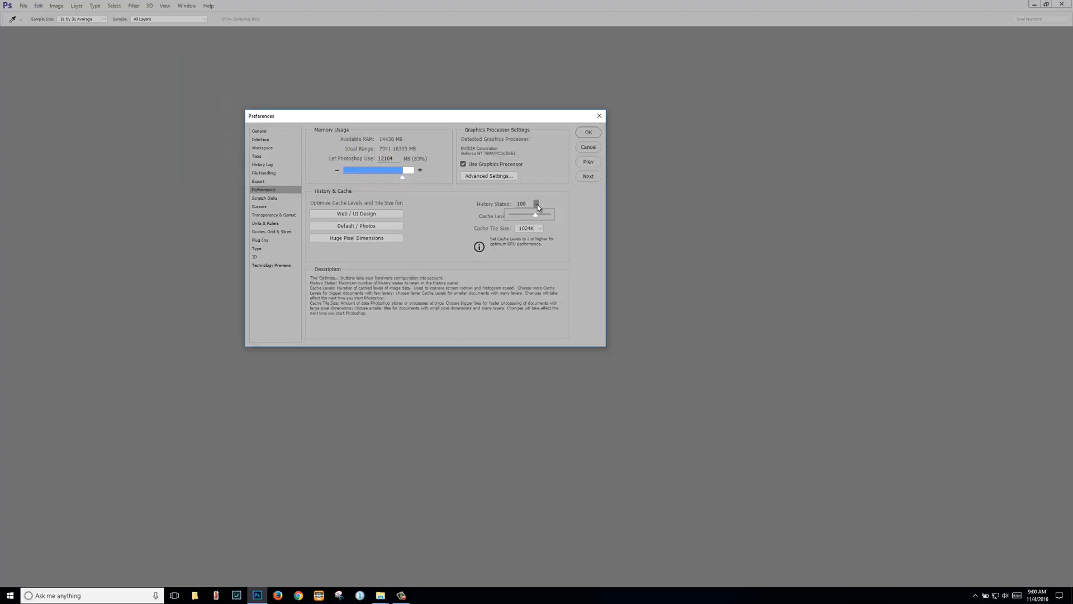
{"action": "left_click", "coordinate": [440, 210]}
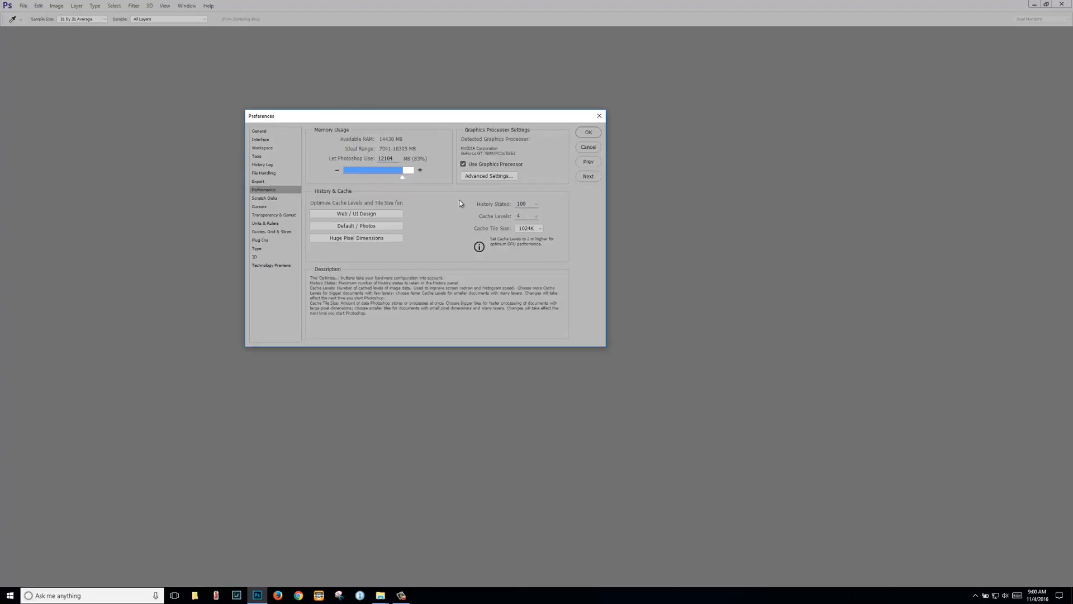
{"action": "left_click", "coordinate": [536, 204]}
{"action": "left_click_drag", "start_coordinate": [534, 219], "coordinate": [500, 207]}
{"action": "left_click", "coordinate": [271, 201]}
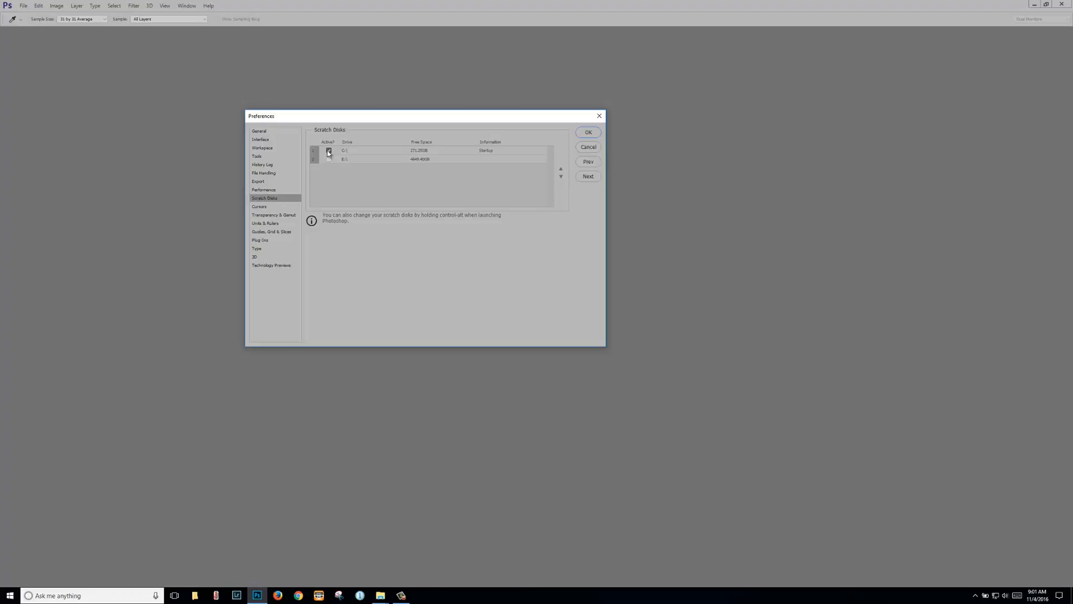
Step: Browse Cursors, Transparency & Gamut, Units & Rulers, Guides, Plug-Ins, Type, 3D and Technology Previews, then confirm with OK
{"action": "left_click", "coordinate": [260, 206]}
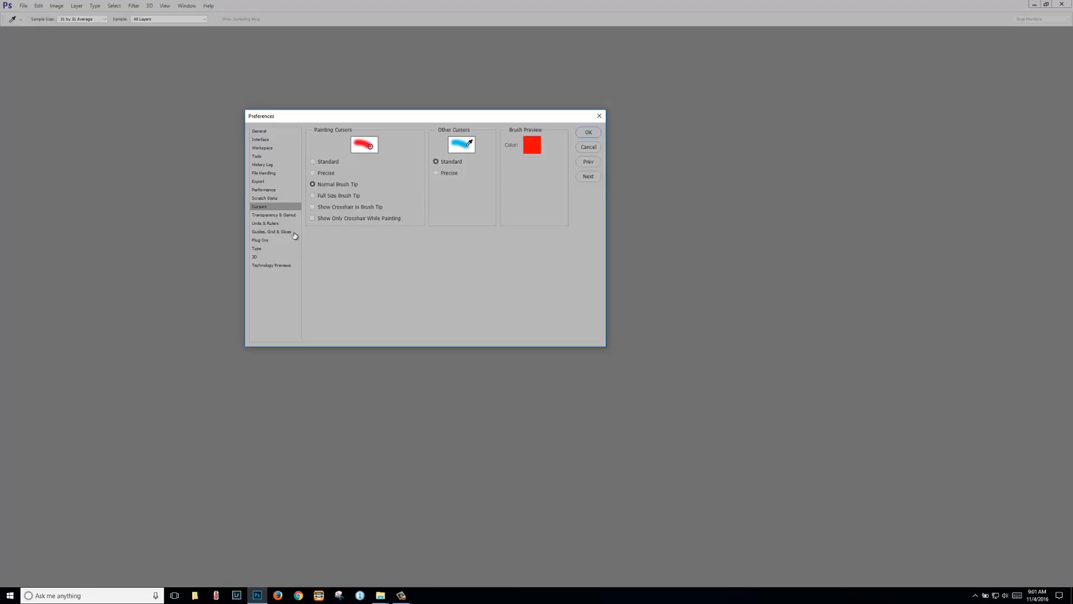
{"action": "left_click", "coordinate": [278, 217]}
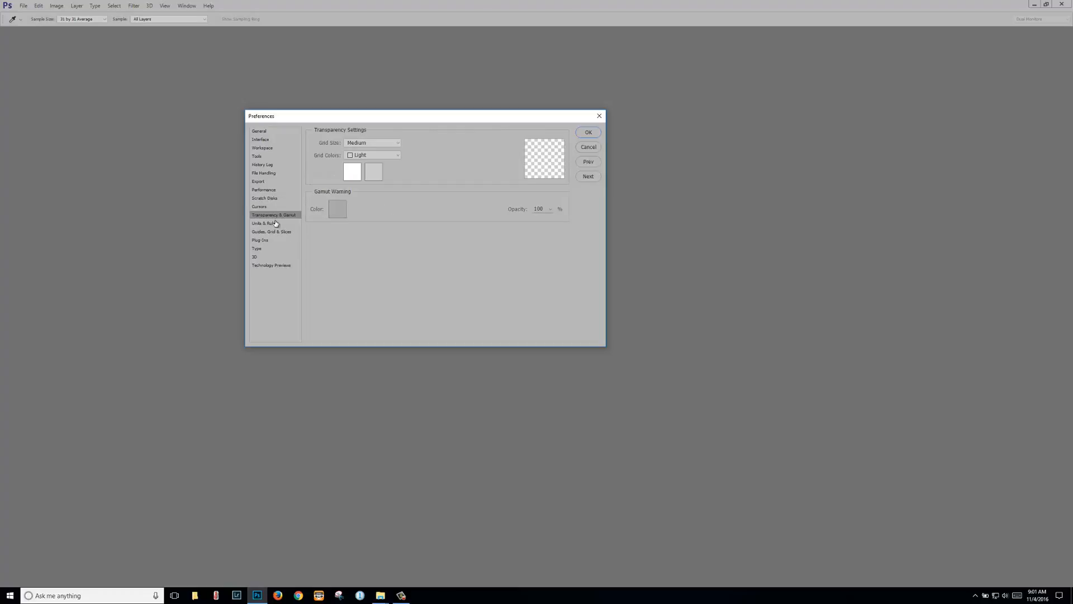
{"action": "left_click", "coordinate": [274, 225]}
{"action": "left_click", "coordinate": [275, 233]}
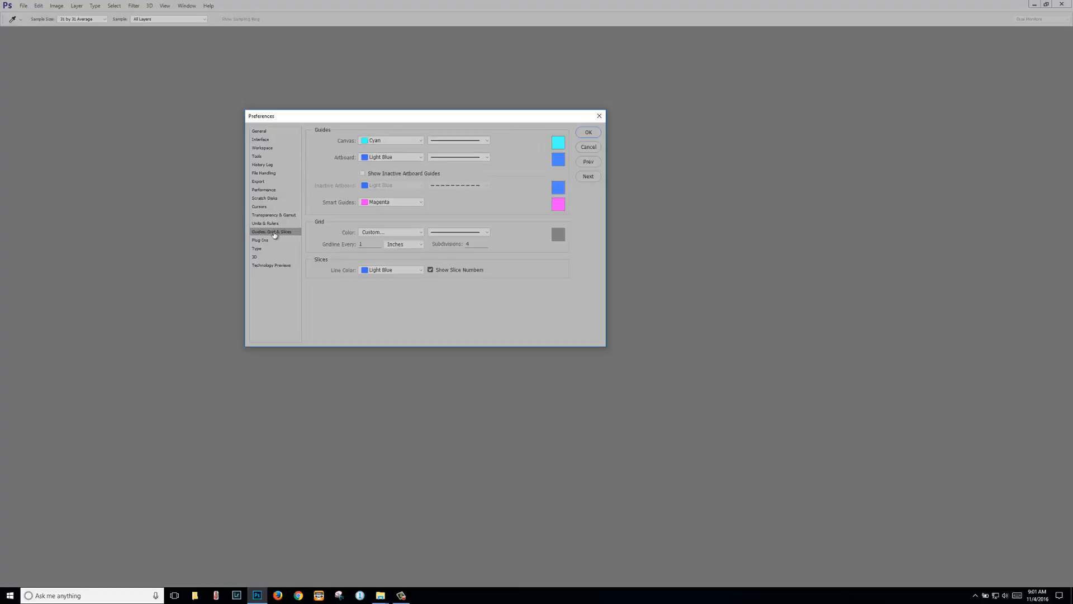
{"action": "left_click", "coordinate": [261, 242]}
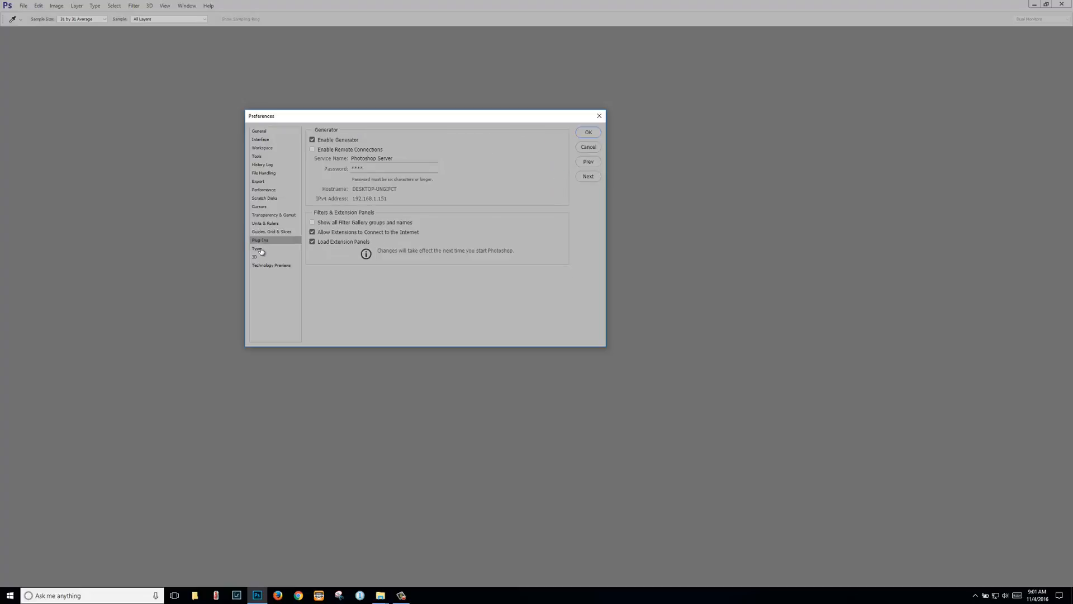
{"action": "left_click", "coordinate": [260, 250]}
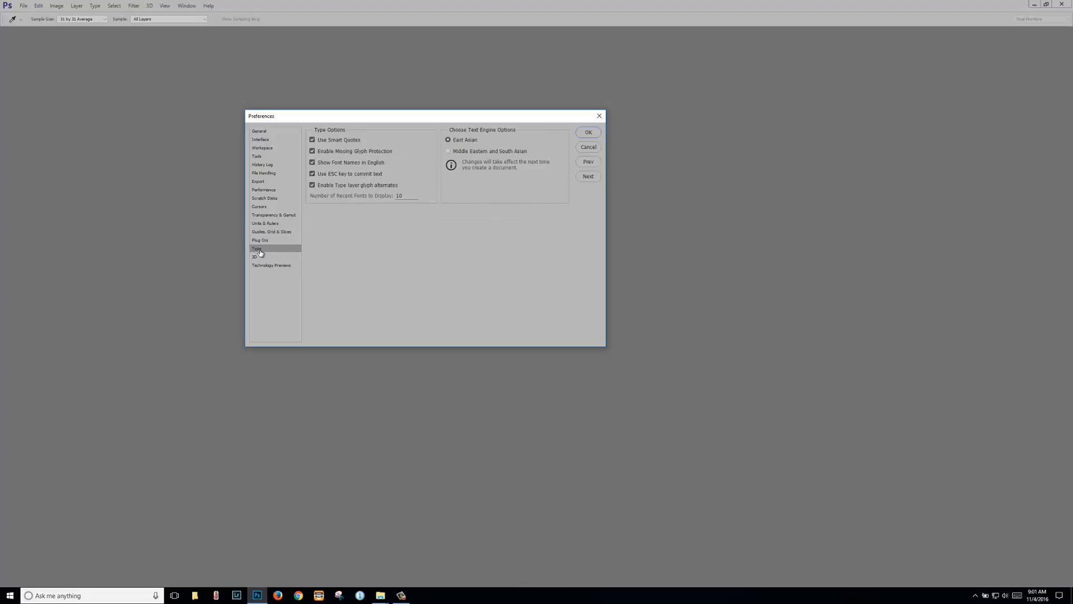
{"action": "left_click", "coordinate": [256, 259]}
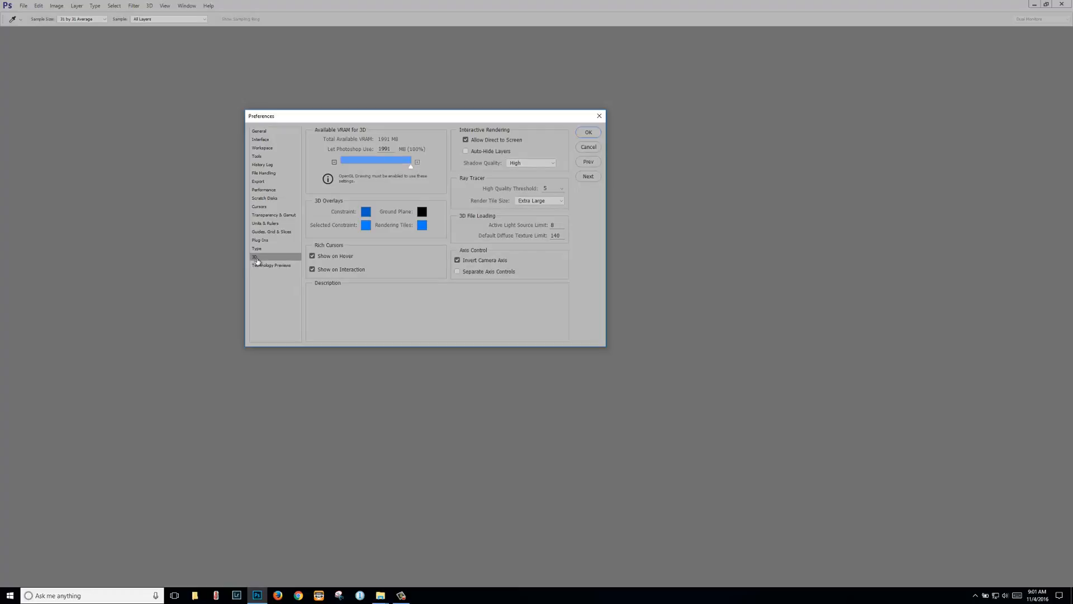
{"action": "left_click", "coordinate": [266, 266]}
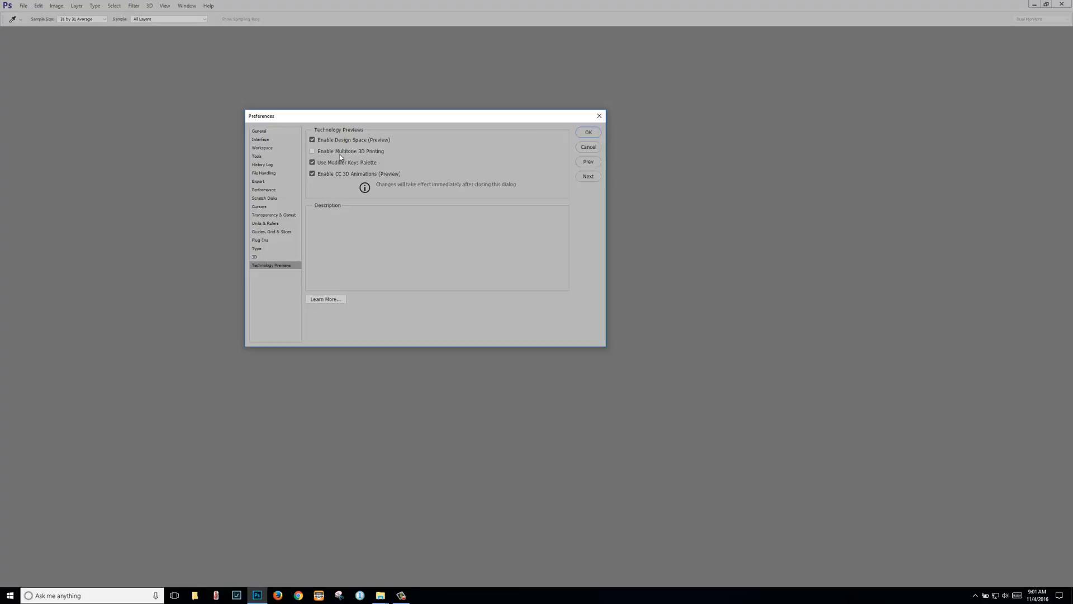
{"action": "left_click", "coordinate": [592, 133]}
Step: Re-confirm Color Settings, then open File > New showing 7 × 5 in, 300 ppi, 16-bit RGB
{"action": "left_click", "coordinate": [40, 7]}
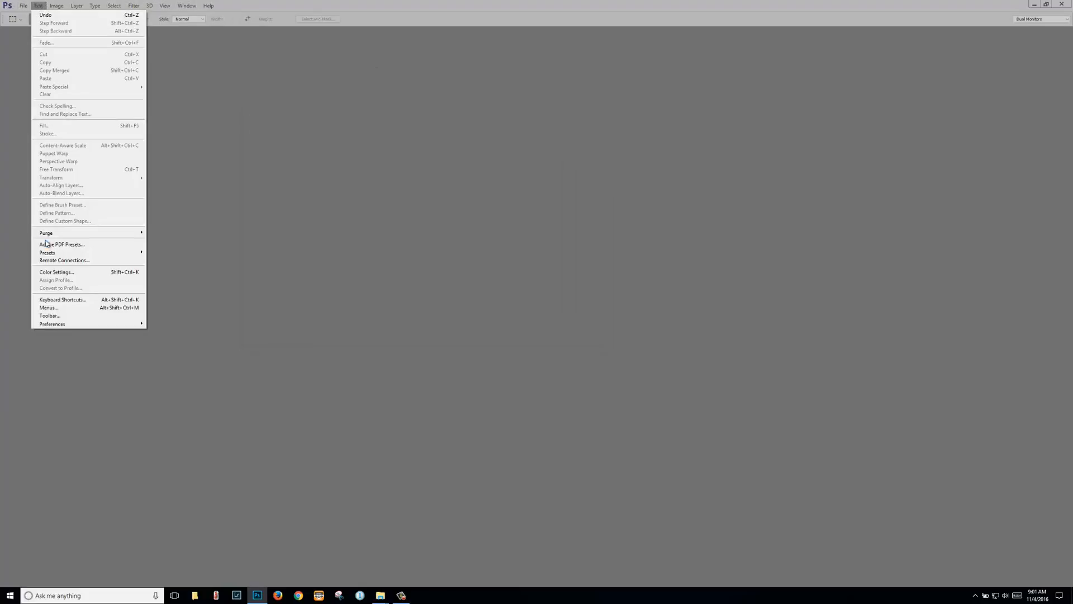
{"action": "left_click", "coordinate": [56, 273]}
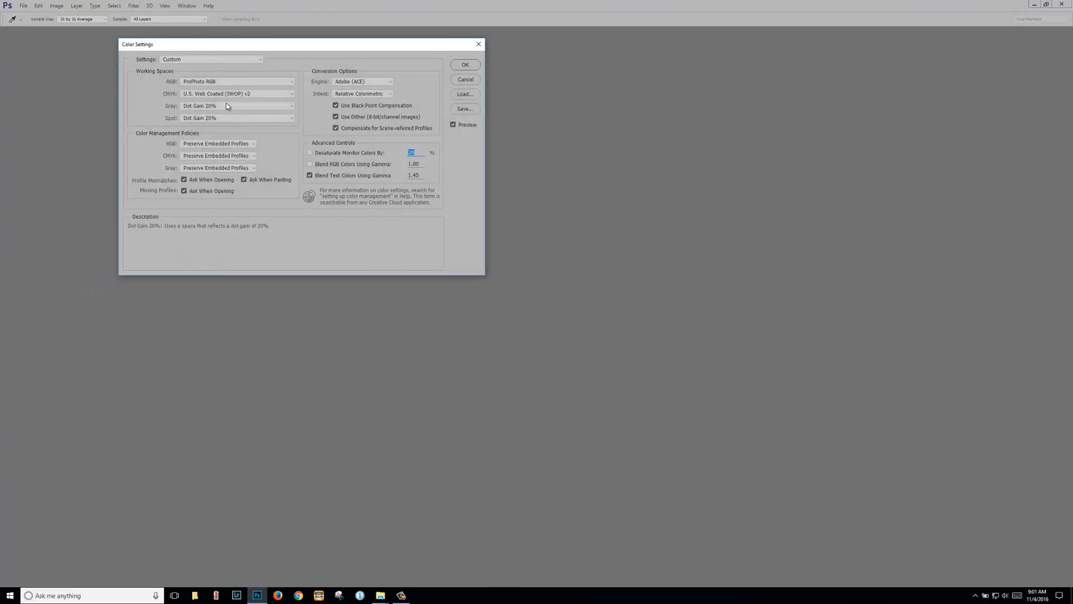
{"action": "left_click", "coordinate": [466, 65]}
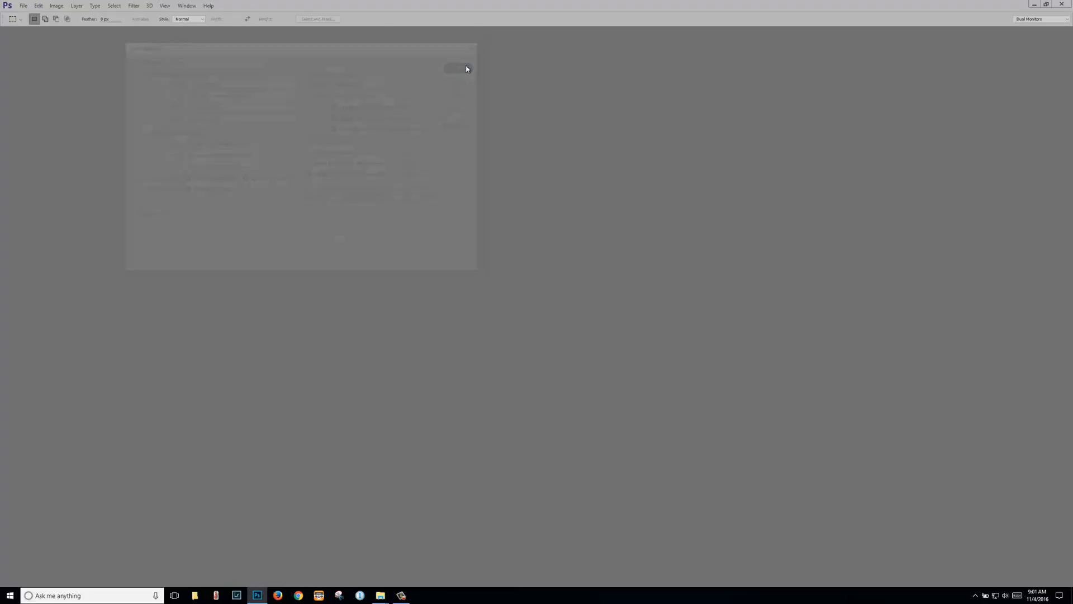
{"action": "left_click", "coordinate": [23, 6]}
{"action": "left_click", "coordinate": [29, 15]}
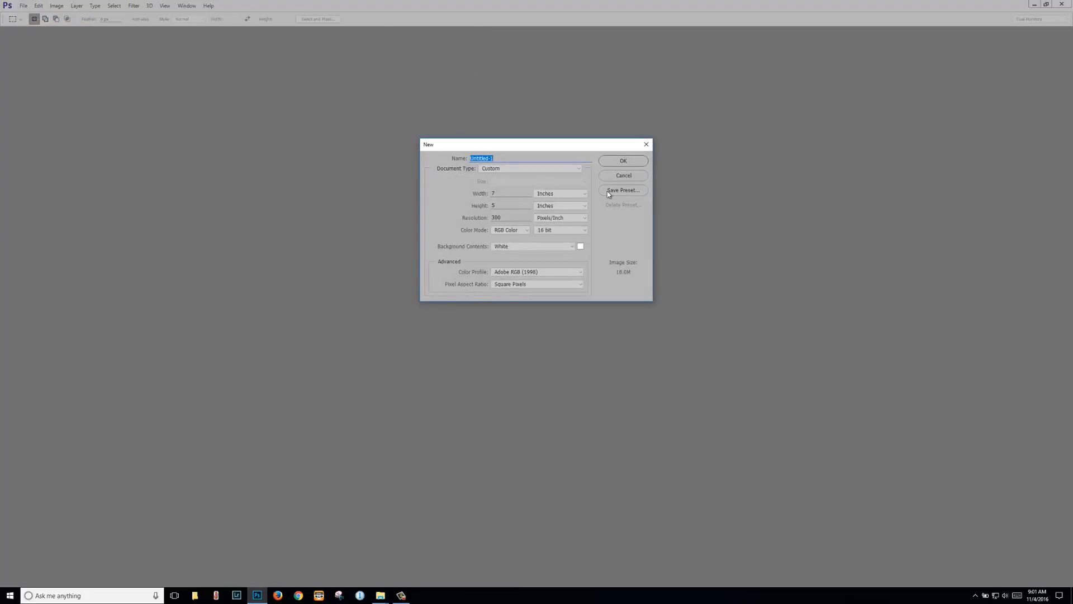
Step: Create the 7 × 5 inch document, dock Tools beside the canvas, and set Quick Mask to Selected Areas
{"action": "left_click", "coordinate": [629, 158]}
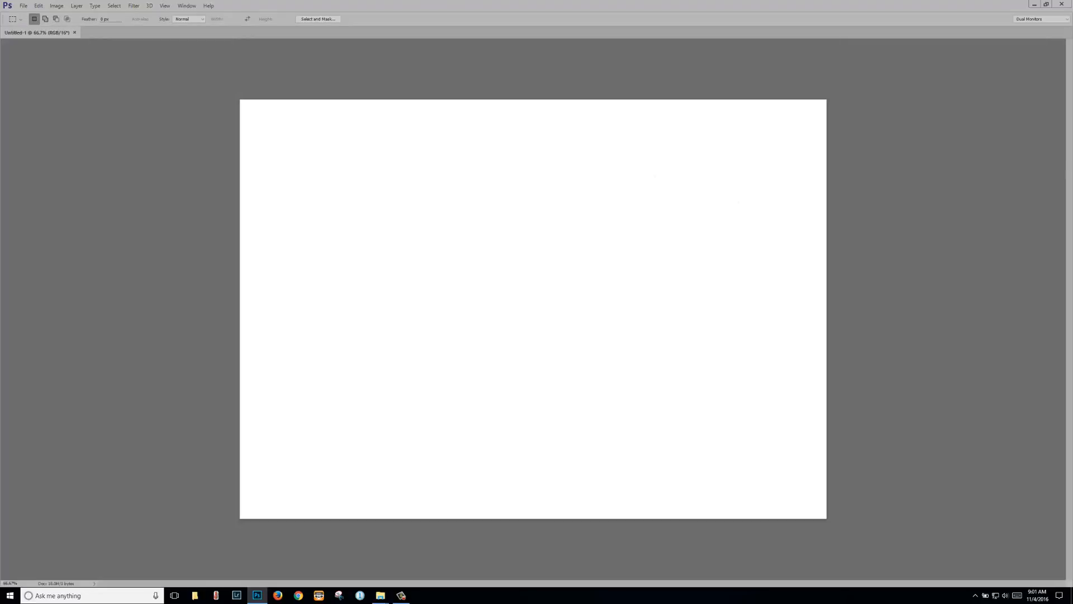
{"action": "left_click_drag", "start_coordinate": [1032, 72], "coordinate": [98, 114]}
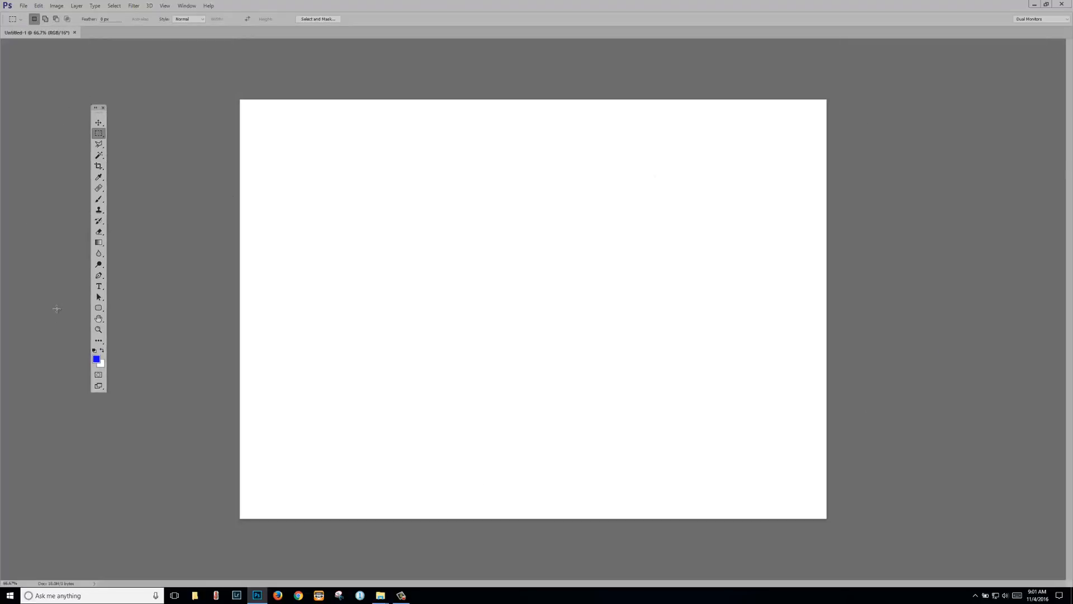
{"action": "double_click", "coordinate": [99, 379]}
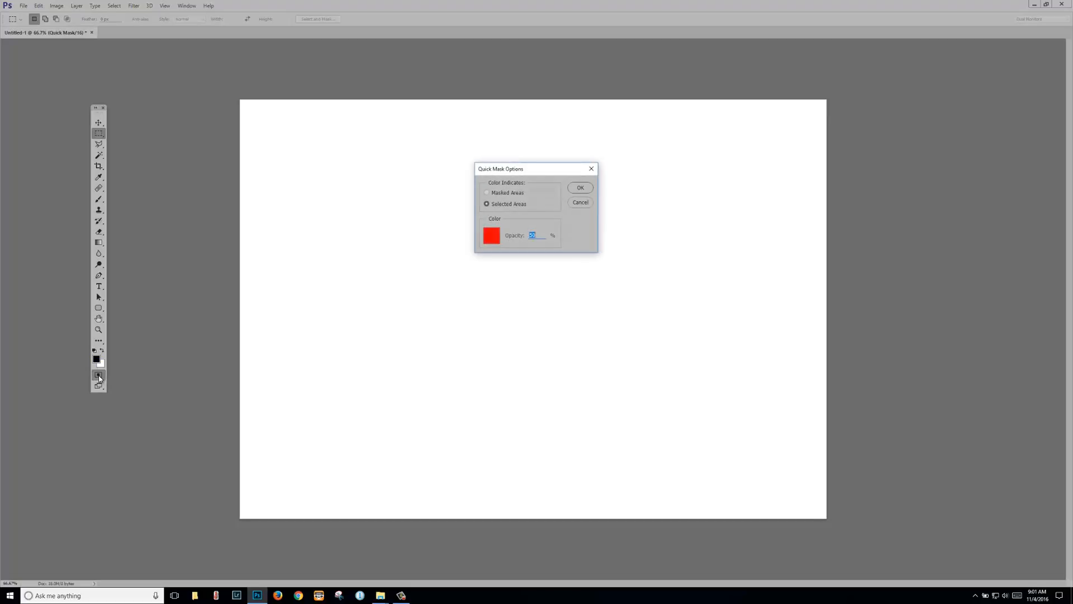
{"action": "left_click", "coordinate": [487, 204]}
{"action": "left_click", "coordinate": [486, 204]}
{"action": "left_click", "coordinate": [587, 188]}
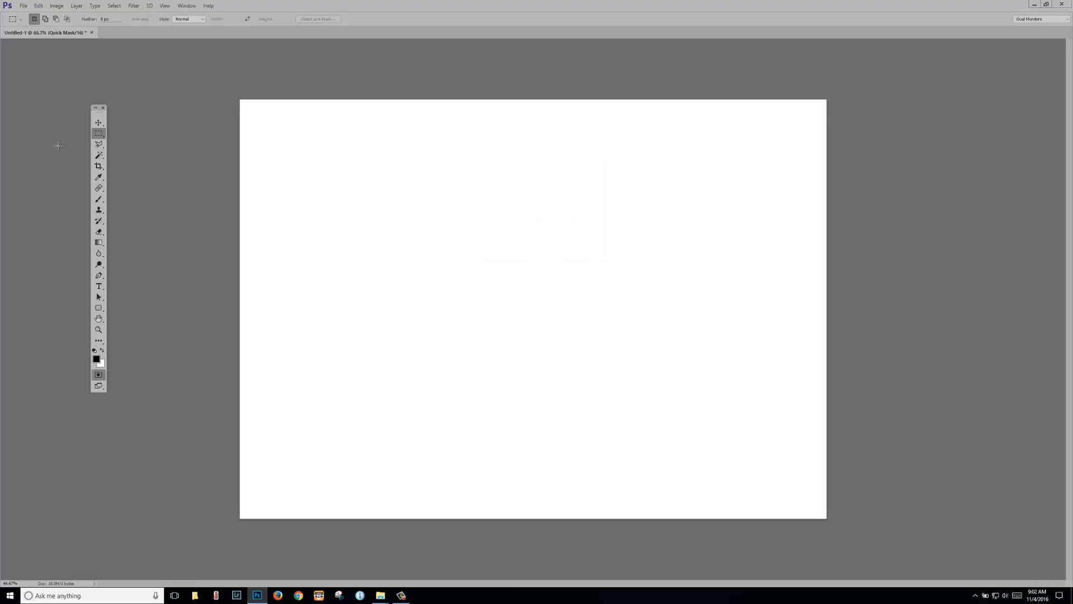
Step: Close Untitled-1 without saving, then drag the Layers group and Tools panel off the right screen edge
{"action": "left_click", "coordinate": [93, 32]}
{"action": "left_click", "coordinate": [540, 219]}
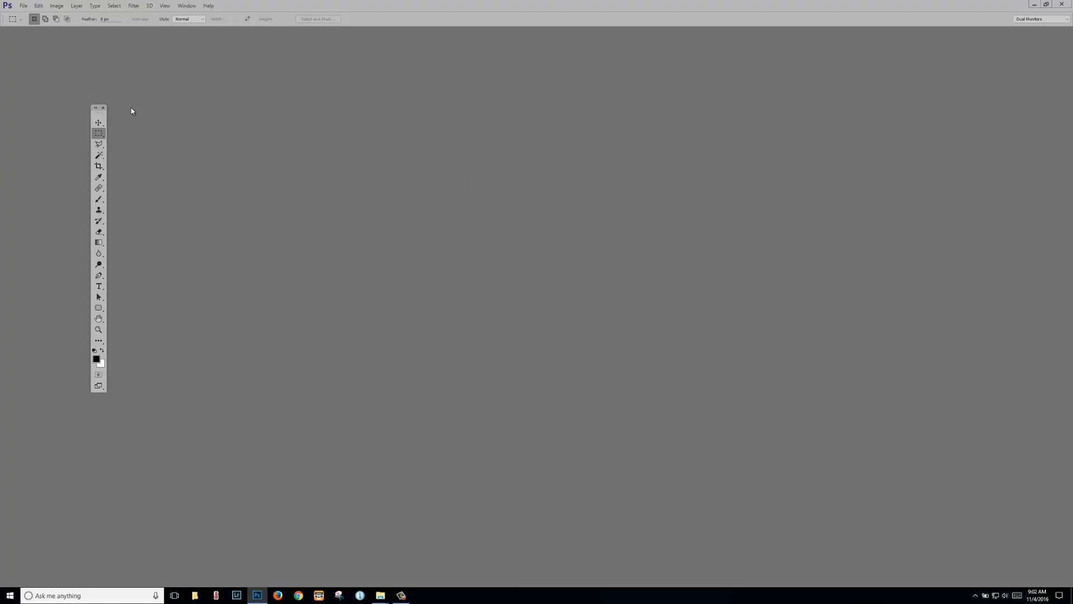
{"action": "left_click_drag", "start_coordinate": [104, 113], "coordinate": [701, 116]}
{"action": "left_click_drag", "start_coordinate": [1072, 104], "coordinate": [805, 91]}
{"action": "mouse_move", "coordinate": [1072, 112]}
{"action": "left_mouse_down"}
{"action": "mouse_move", "coordinate": [1004, 113]}
{"action": "mouse_move", "coordinate": [951, 91]}
{"action": "mouse_move", "coordinate": [1072, 110]}
{"action": "left_mouse_up"}
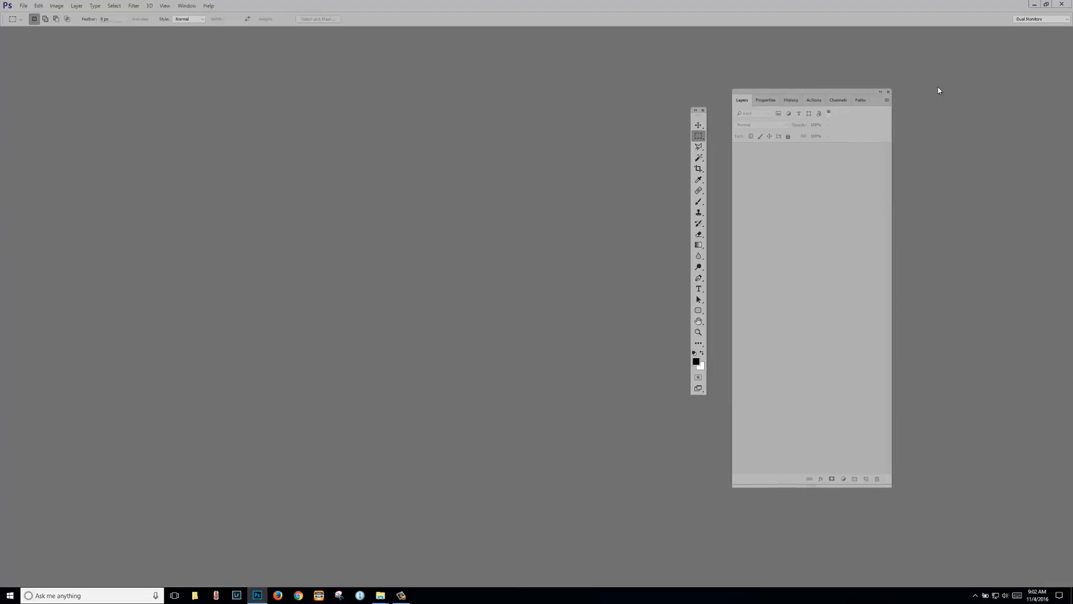
{"action": "left_click_drag", "start_coordinate": [805, 91], "coordinate": [1072, 109]}
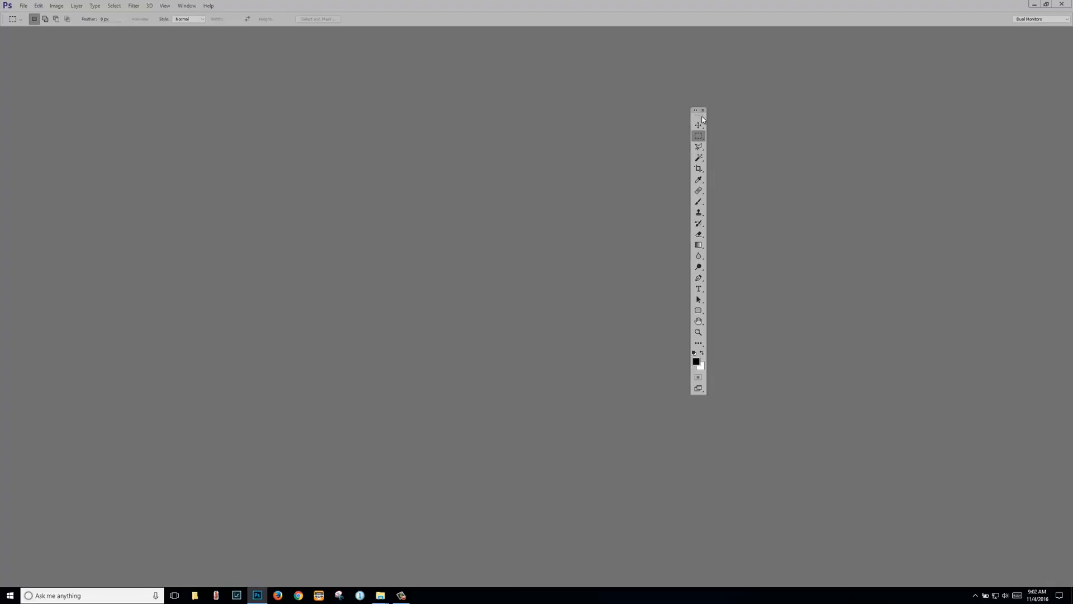
{"action": "left_click_drag", "start_coordinate": [695, 111], "coordinate": [1072, 51]}
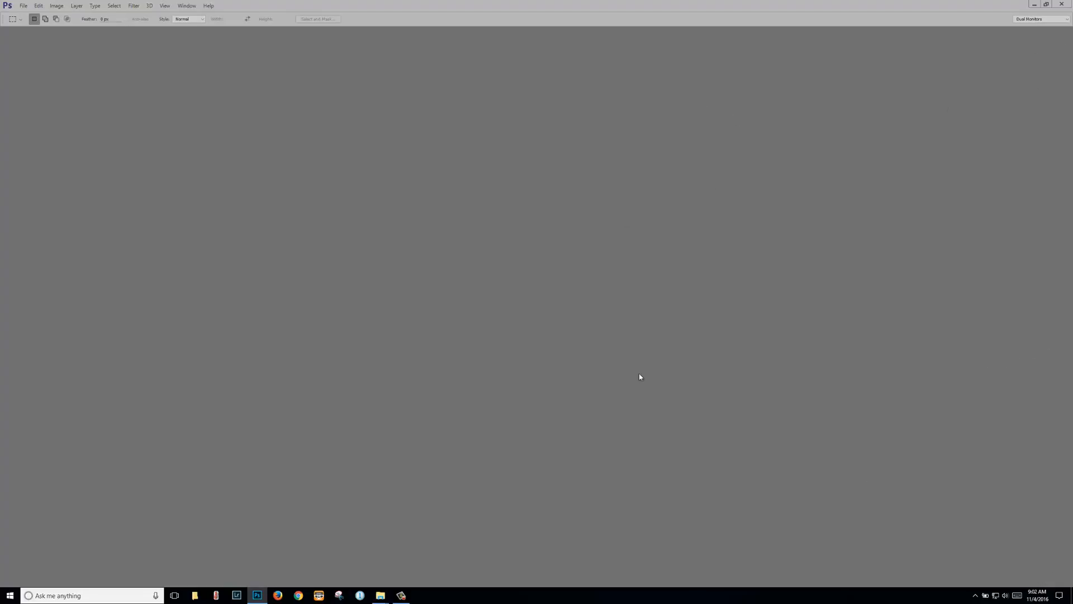
Step: Minimize Photoshop and launch Lightroom from the taskbar
{"action": "left_click", "coordinate": [1034, 5]}
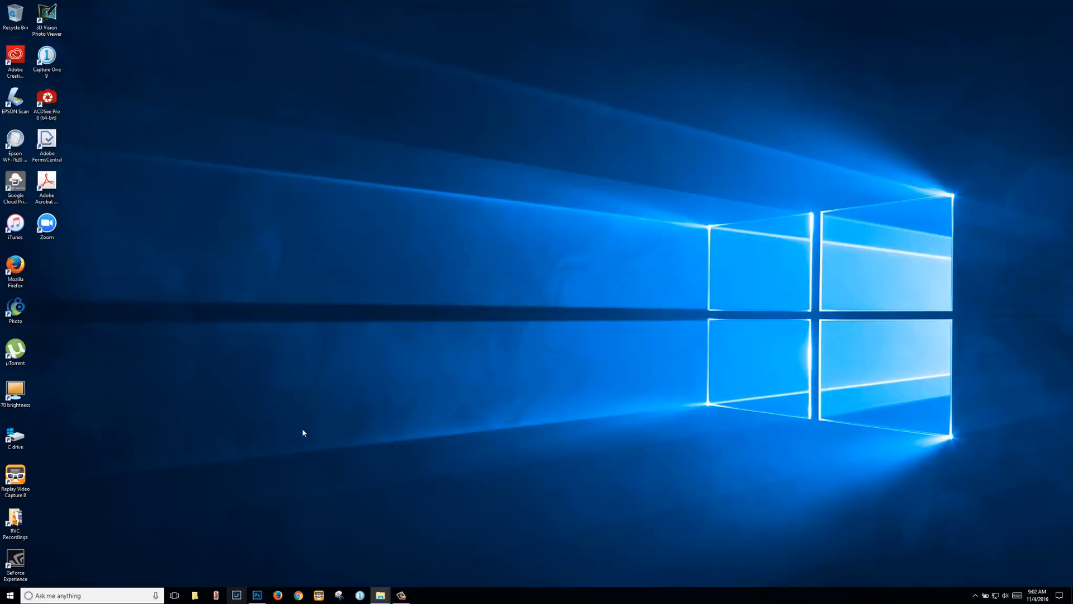
{"action": "left_click", "coordinate": [237, 594]}
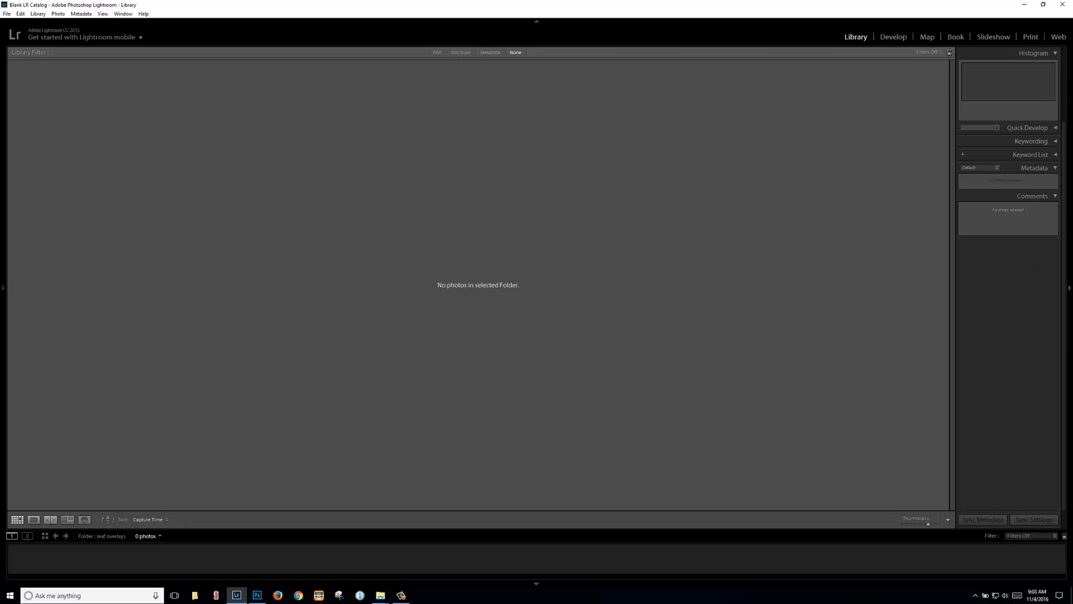
{"action": "key", "text": "alt+Tab"}
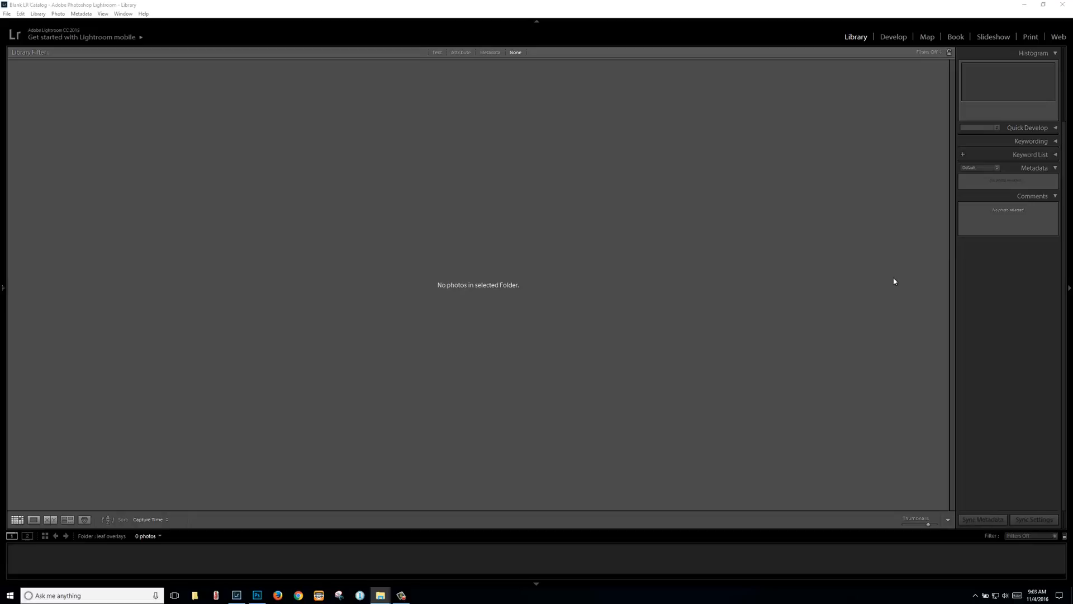
{"action": "left_click", "coordinate": [7, 14]}
{"action": "left_click", "coordinate": [363, 13]}
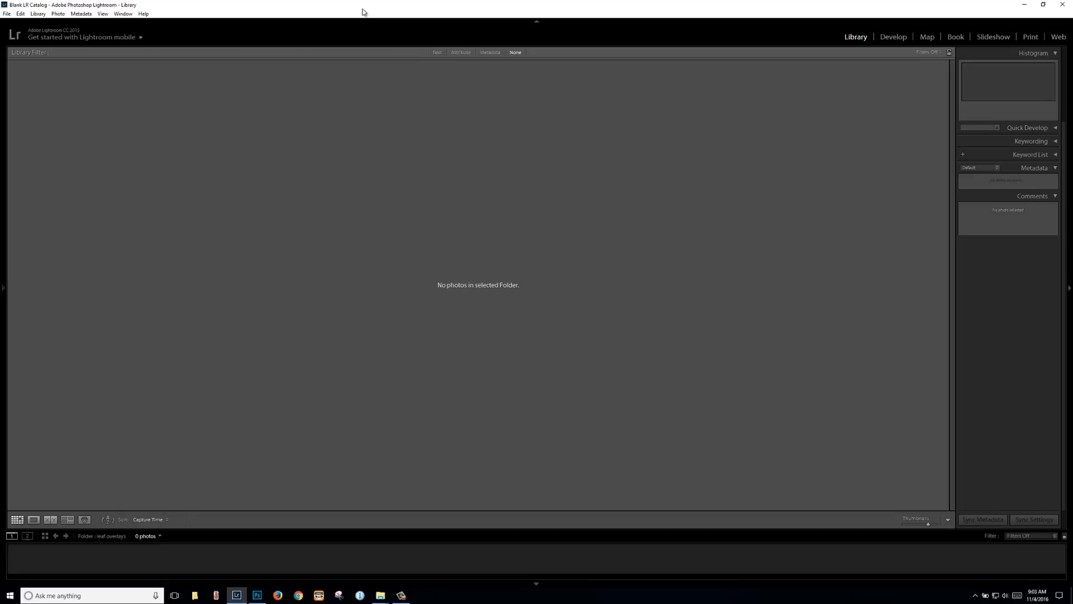
Step: Start a new catalog and make a '! Blank LR' folder inside Pictures
{"action": "left_click", "coordinate": [7, 14]}
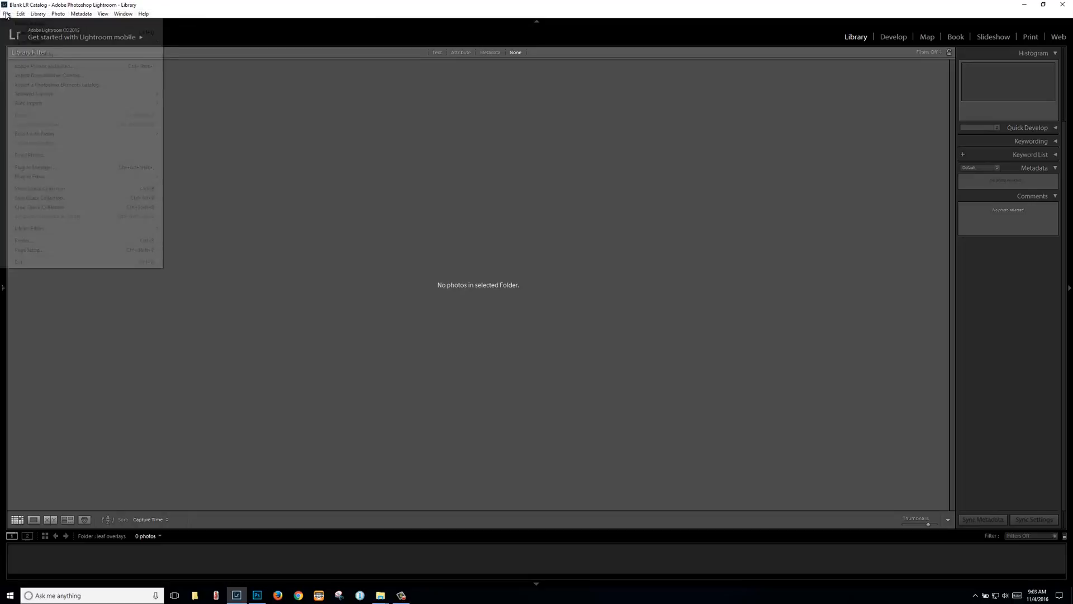
{"action": "left_click", "coordinate": [15, 23]}
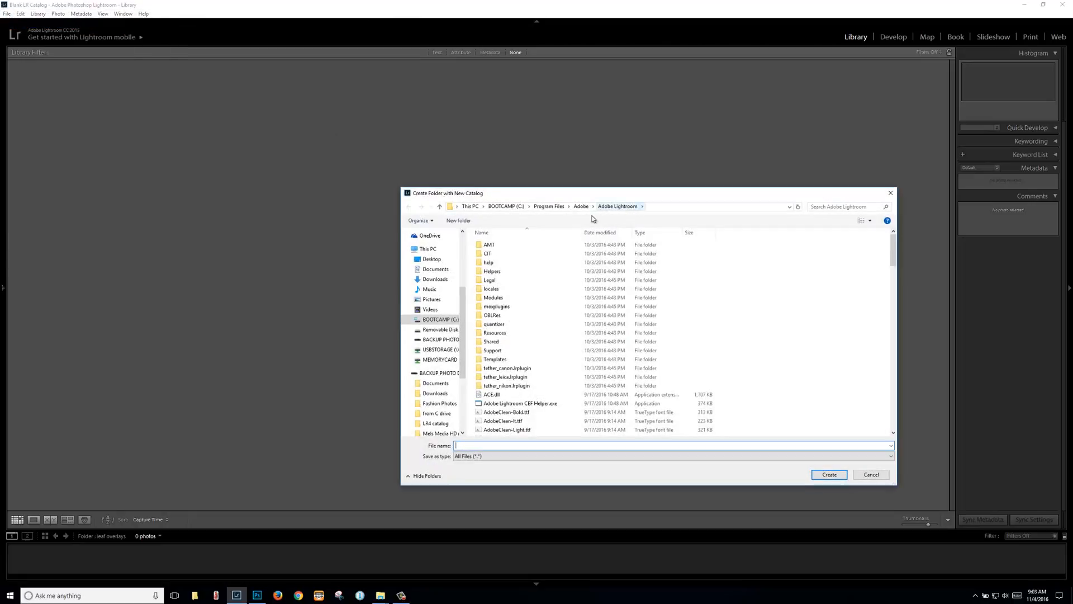
{"action": "left_click", "coordinate": [433, 302]}
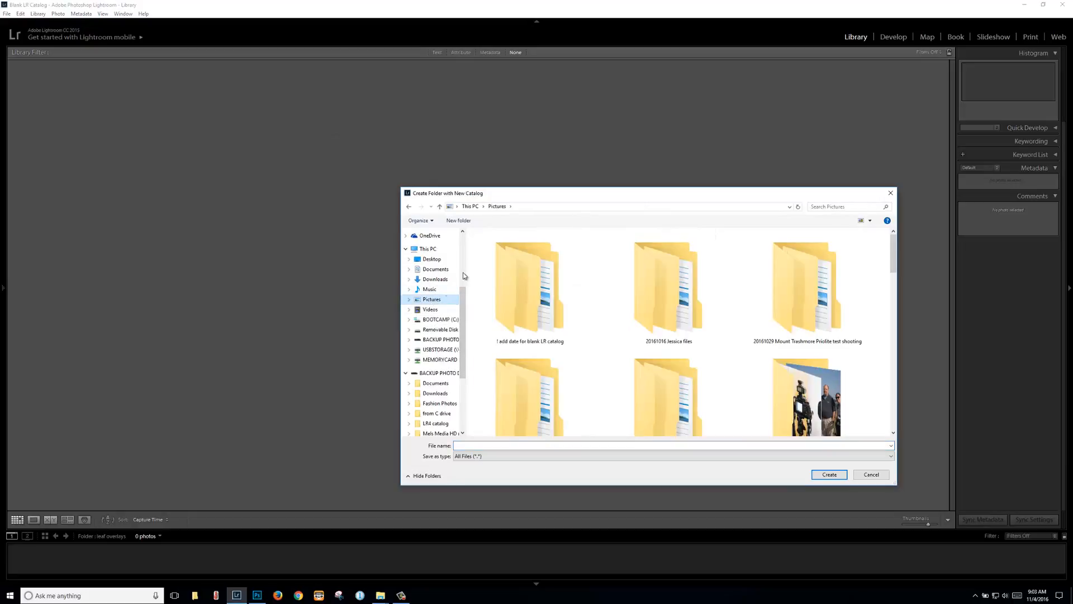
{"action": "left_click", "coordinate": [458, 221]}
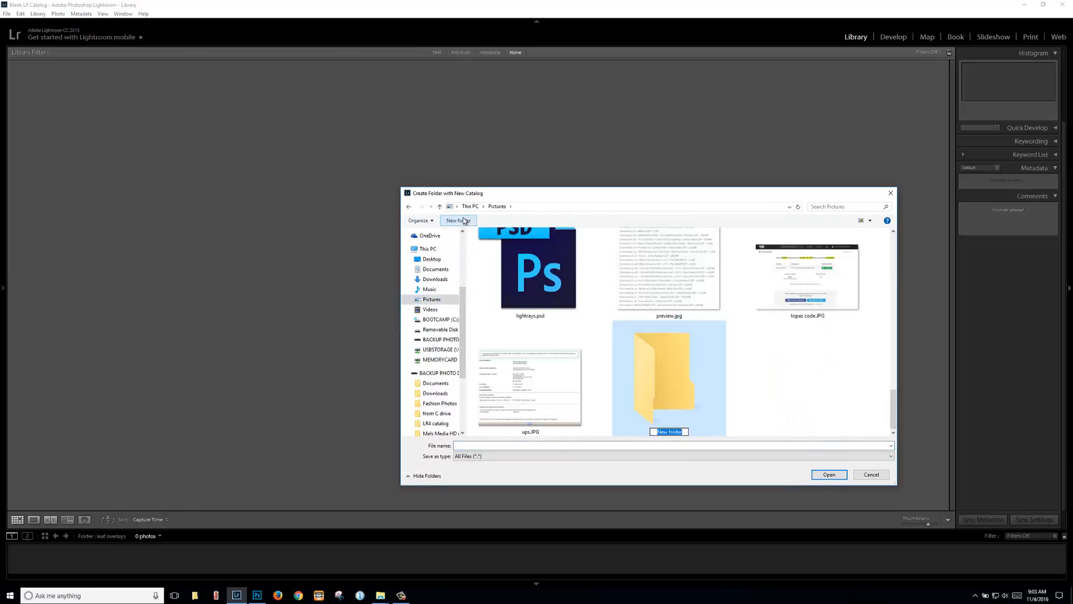
{"action": "type", "text": "l"}
{"action": "type", "text": " Blank"}
{"action": "type", "text": " LR"}
Step: Create the Blank LR catalog in that folder, backing up the old catalog
{"action": "double_click", "coordinate": [665, 377]}
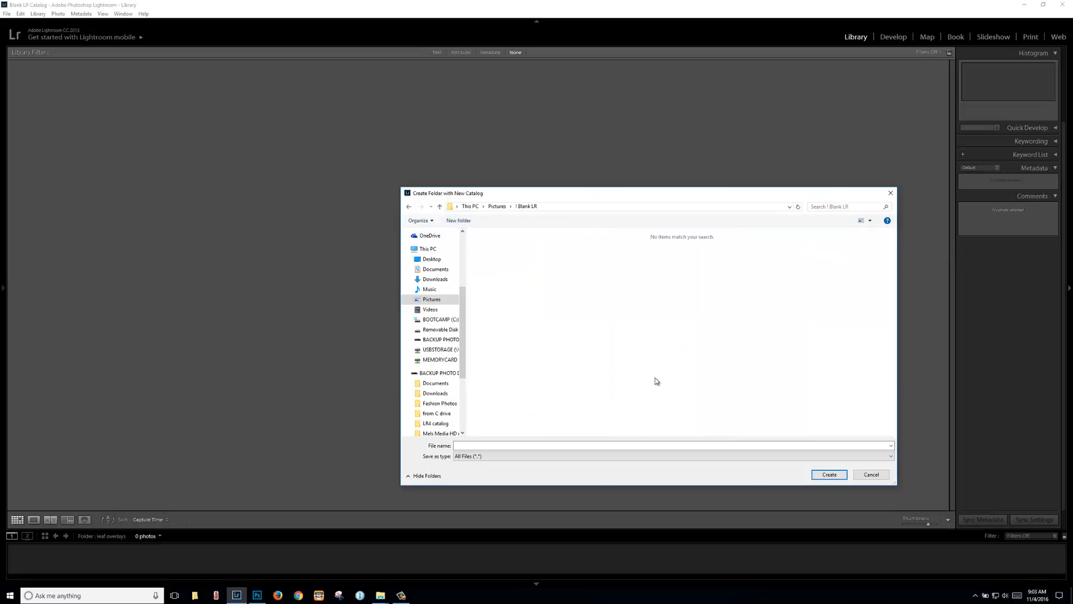
{"action": "left_click", "coordinate": [488, 445]}
{"action": "type", "text": "Blank LR"}
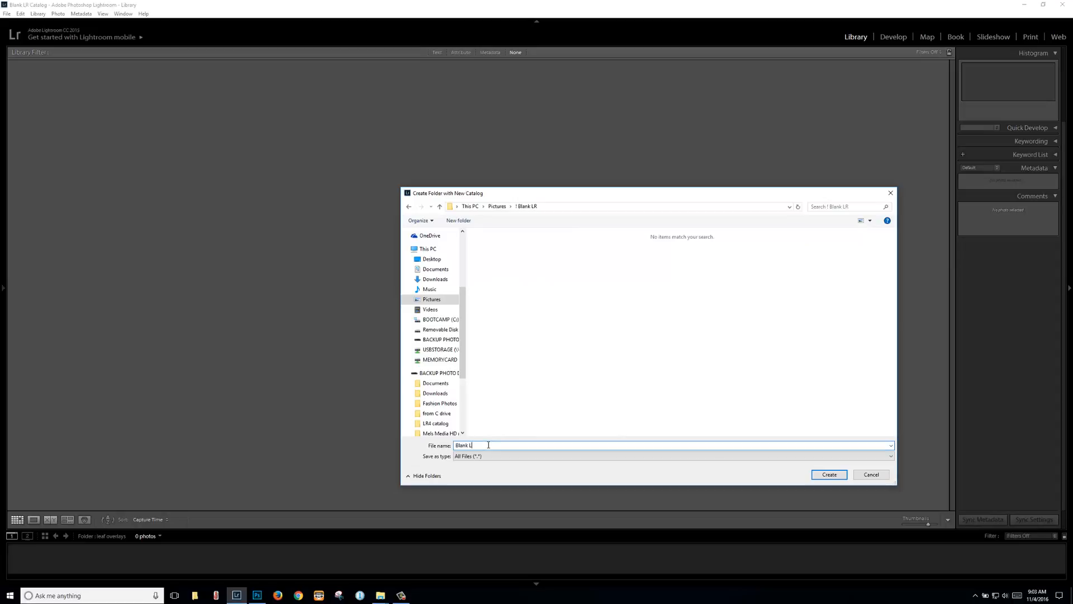
{"action": "left_click", "coordinate": [828, 474]}
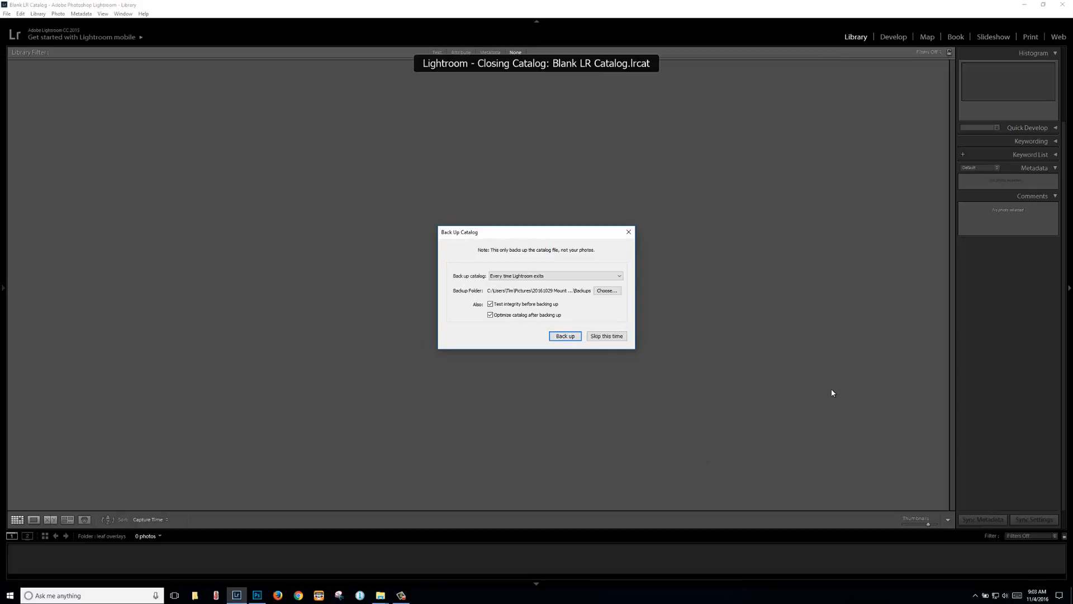
{"action": "left_click", "coordinate": [563, 336]}
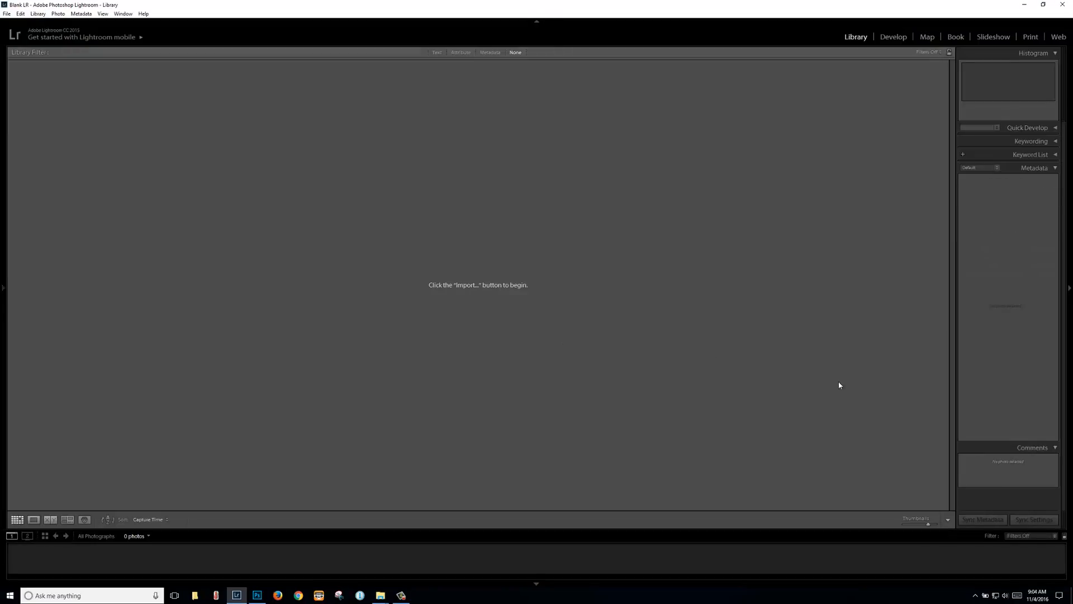
{"action": "key", "text": "alt+Tab"}
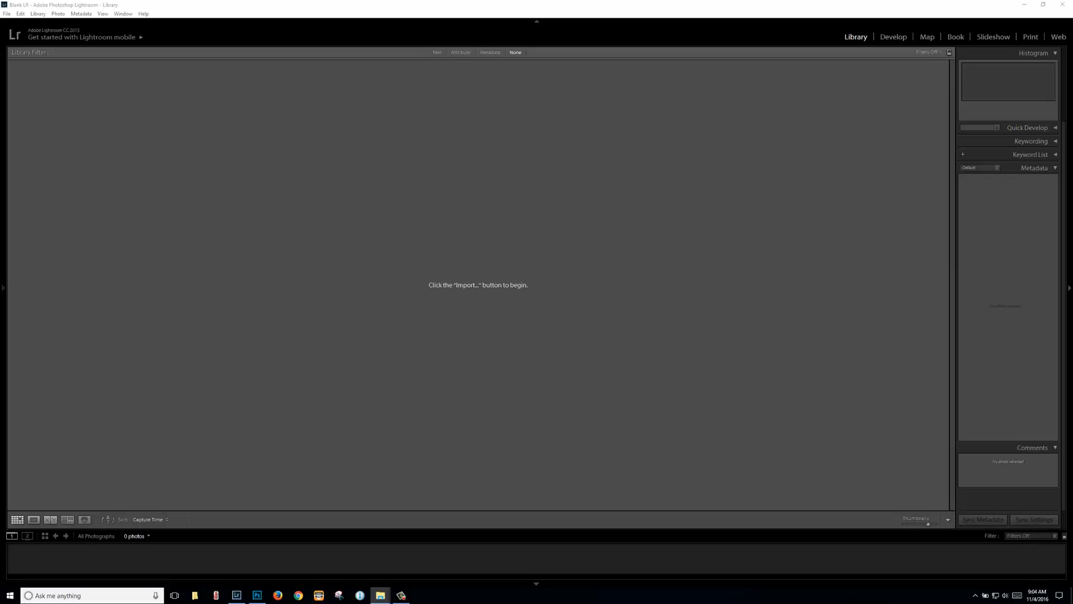
Step: In Explorer, sort Pictures by name and open ! Blank LR > Blank LR to find Blank LR.lrcat
{"action": "left_click_drag", "start_coordinate": [1072, 118], "coordinate": [594, 25]}
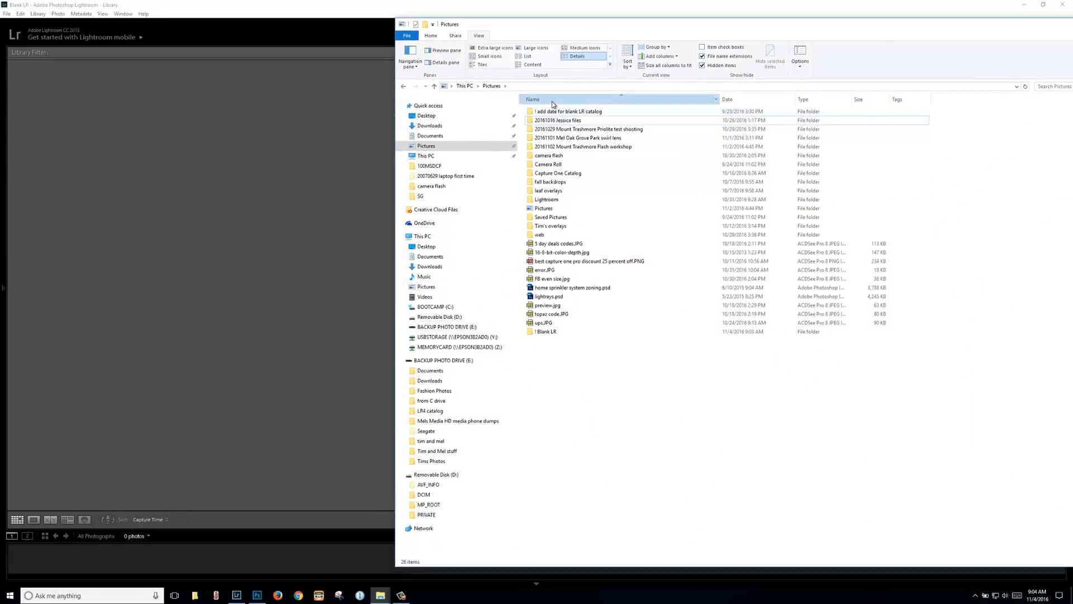
{"action": "left_click", "coordinate": [552, 102]}
{"action": "left_click", "coordinate": [552, 102]}
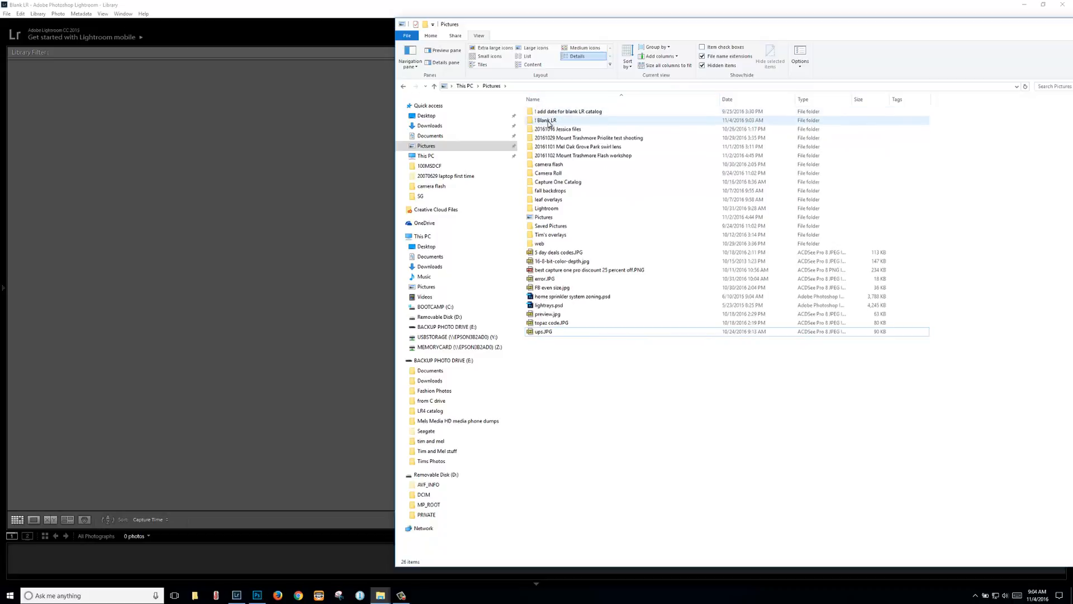
{"action": "left_click", "coordinate": [551, 121]}
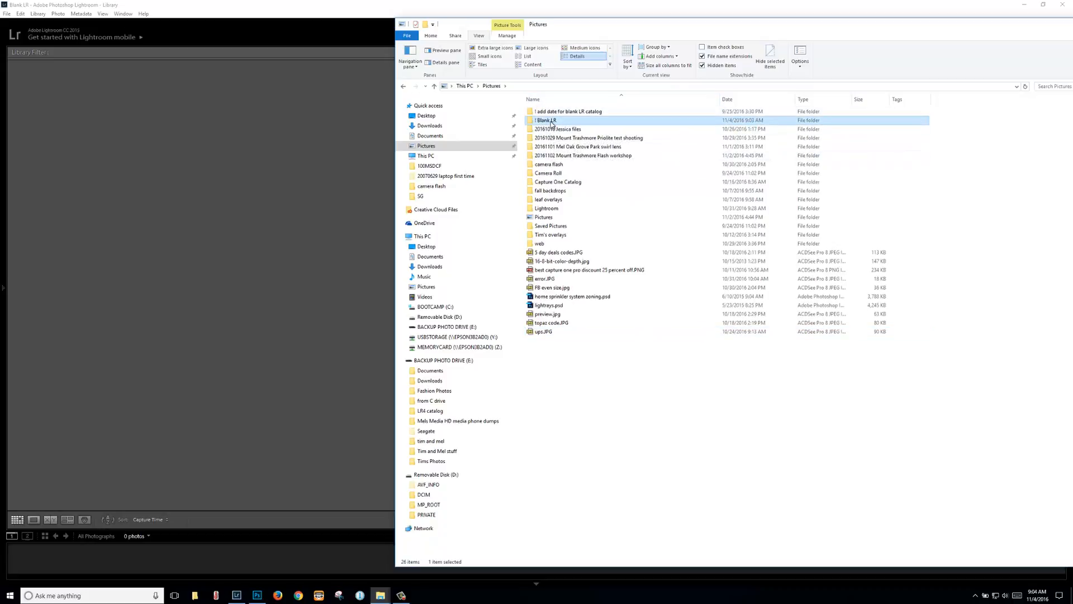
{"action": "double_click", "coordinate": [551, 122]}
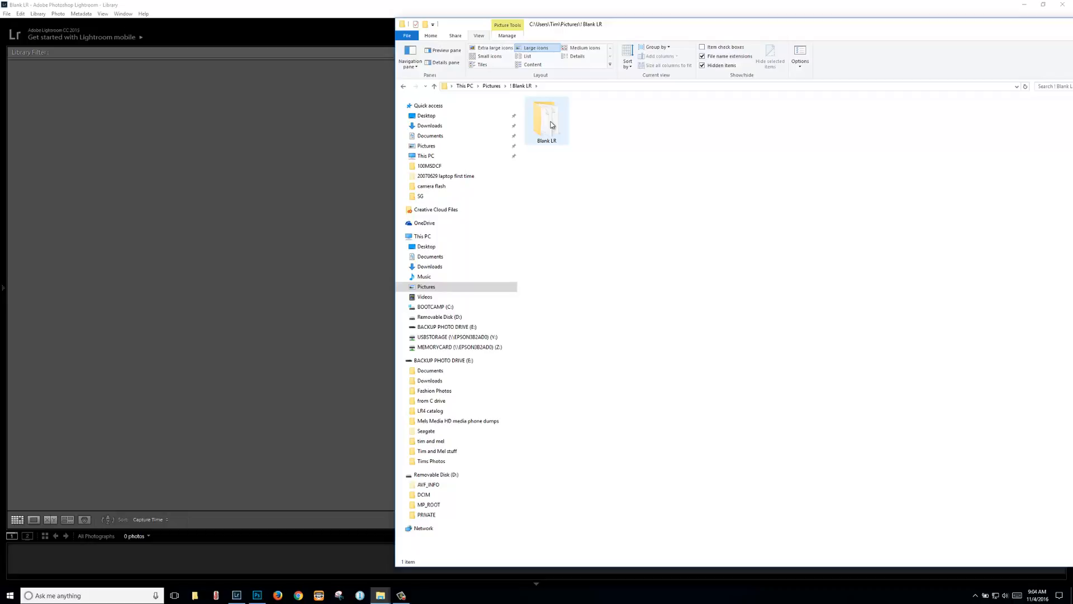
{"action": "double_click", "coordinate": [551, 124]}
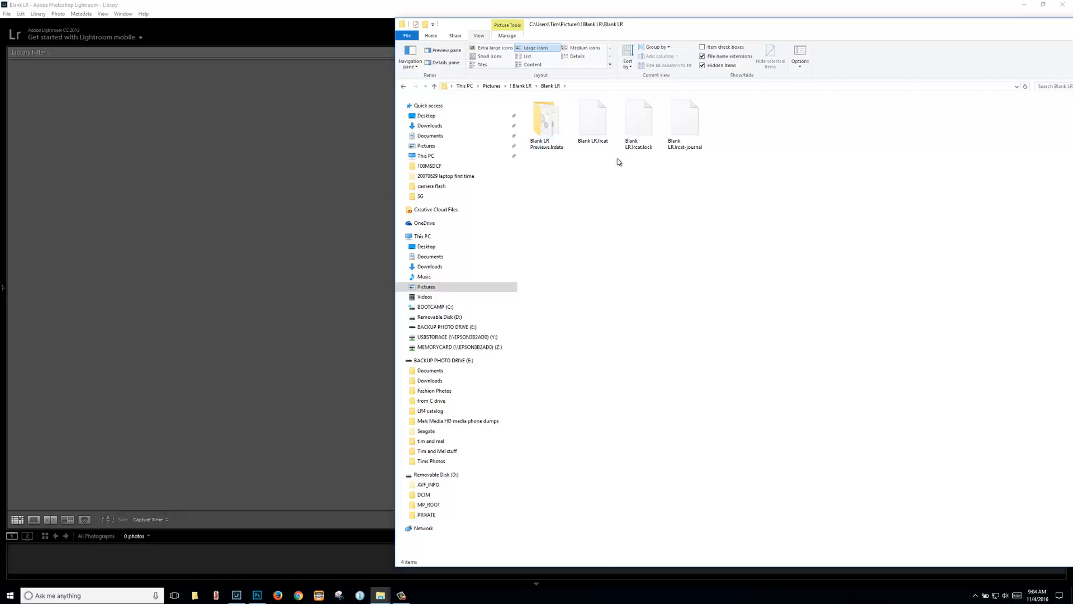
{"action": "left_click", "coordinate": [591, 123]}
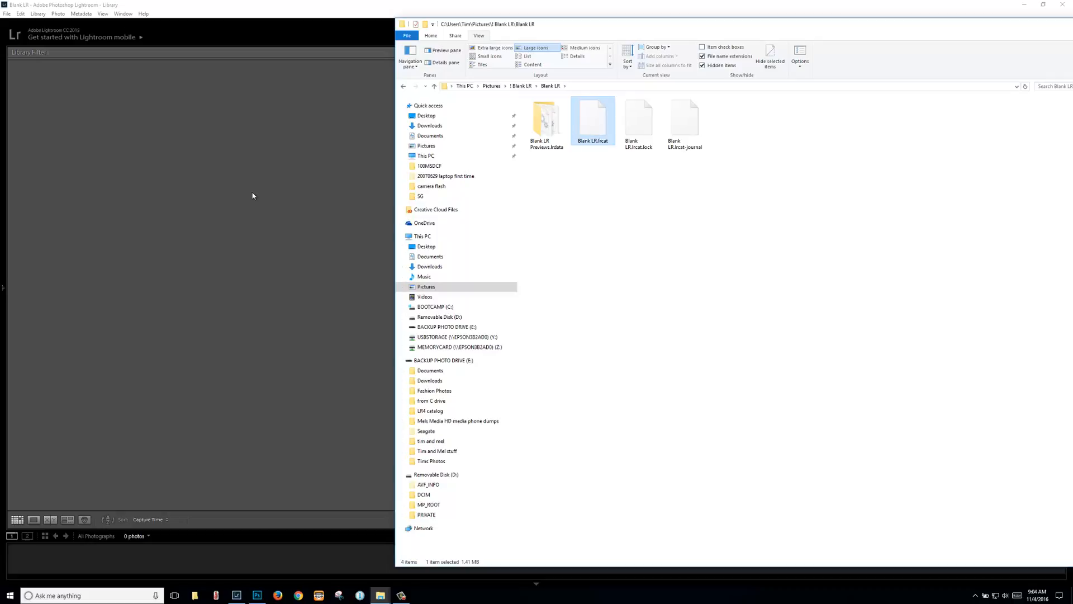
Step: Bring Lightroom to the front and move Explorer off screen
{"action": "left_click_drag", "start_coordinate": [959, 7], "coordinate": [865, 69]}
{"action": "left_click", "coordinate": [871, 26]}
{"action": "left_click_drag", "start_coordinate": [777, 27], "coordinate": [1072, 84]}
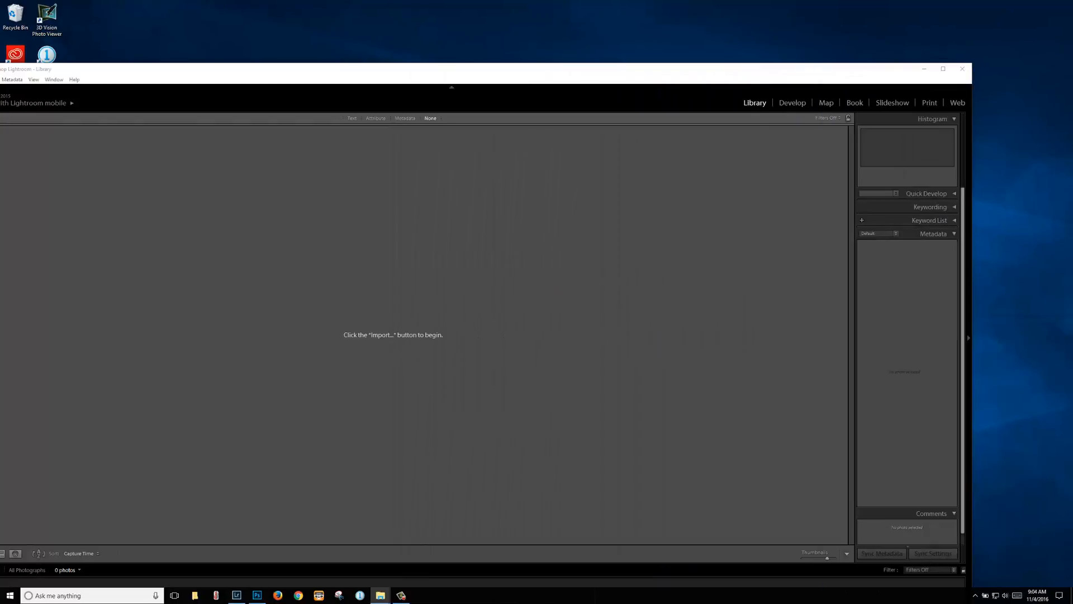
Step: Maximize Lightroom, open Preferences, and keep the current catalog as the startup default
{"action": "left_click", "coordinate": [943, 69]}
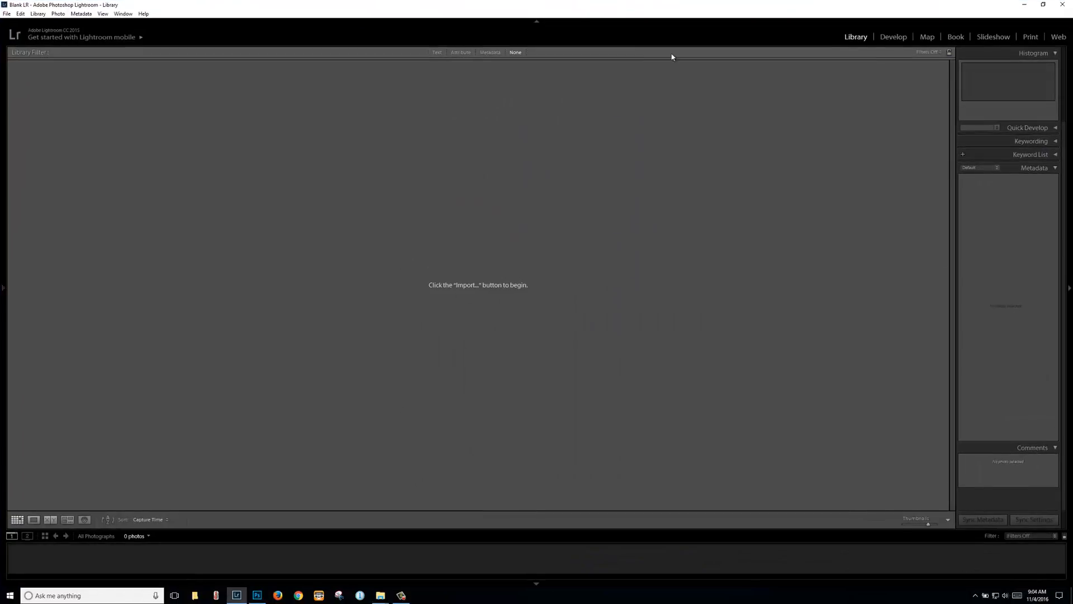
{"action": "left_click", "coordinate": [21, 15]}
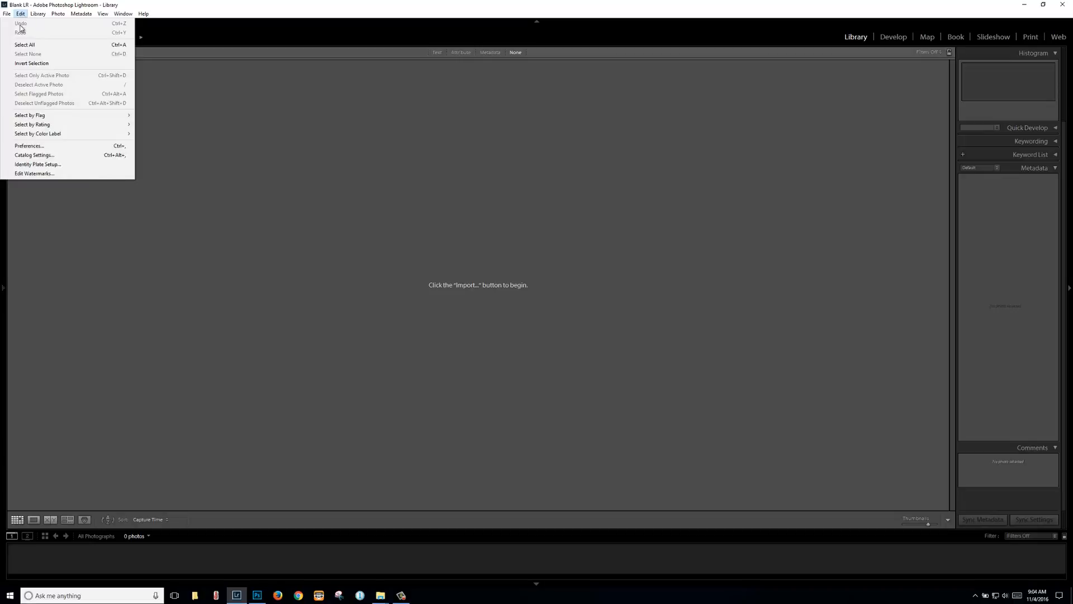
{"action": "left_click", "coordinate": [34, 148]}
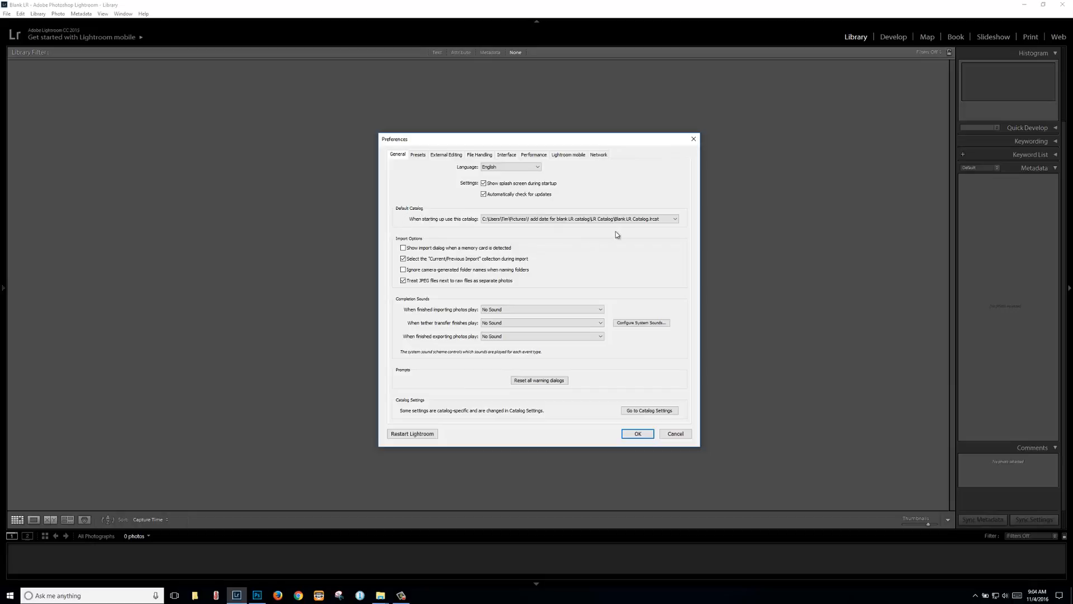
{"action": "left_click", "coordinate": [676, 220]}
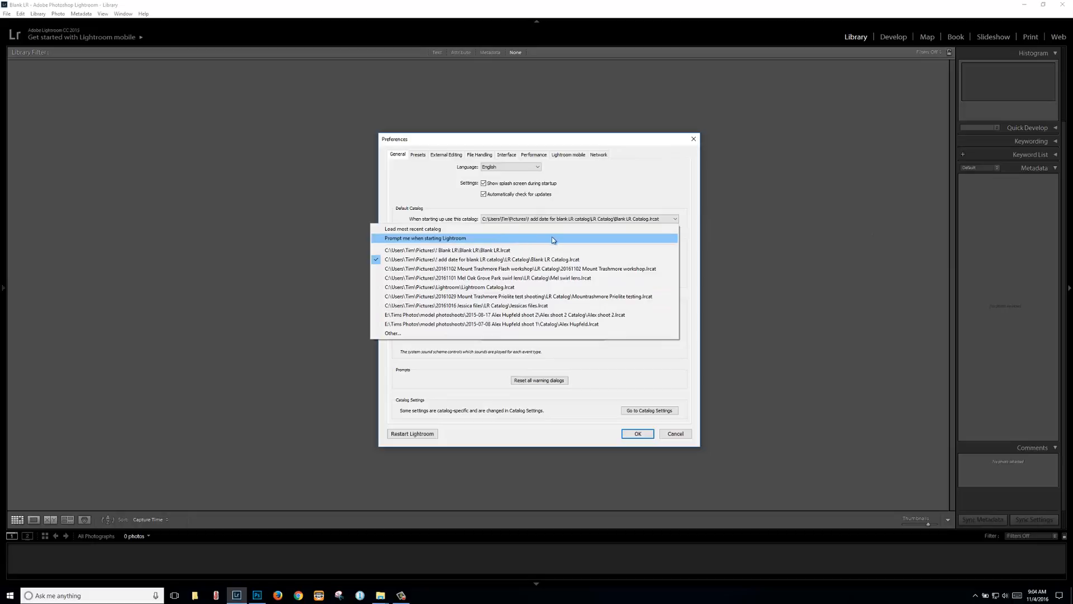
{"action": "left_click", "coordinate": [487, 259]}
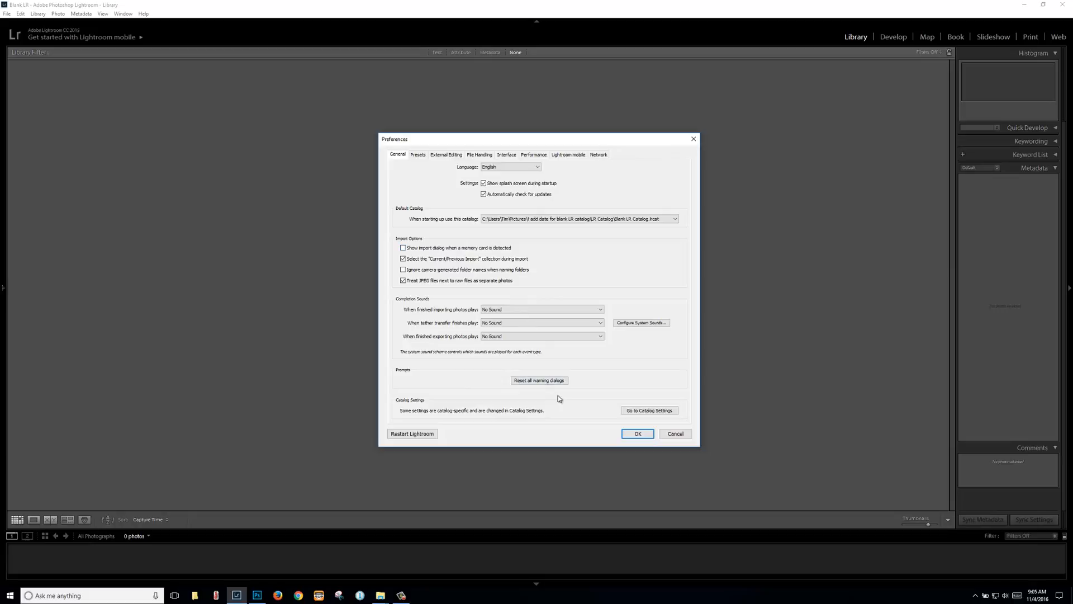
Step: Confirm External Editing uses PSD format and ProPhoto RGB colour space
{"action": "left_click", "coordinate": [419, 156]}
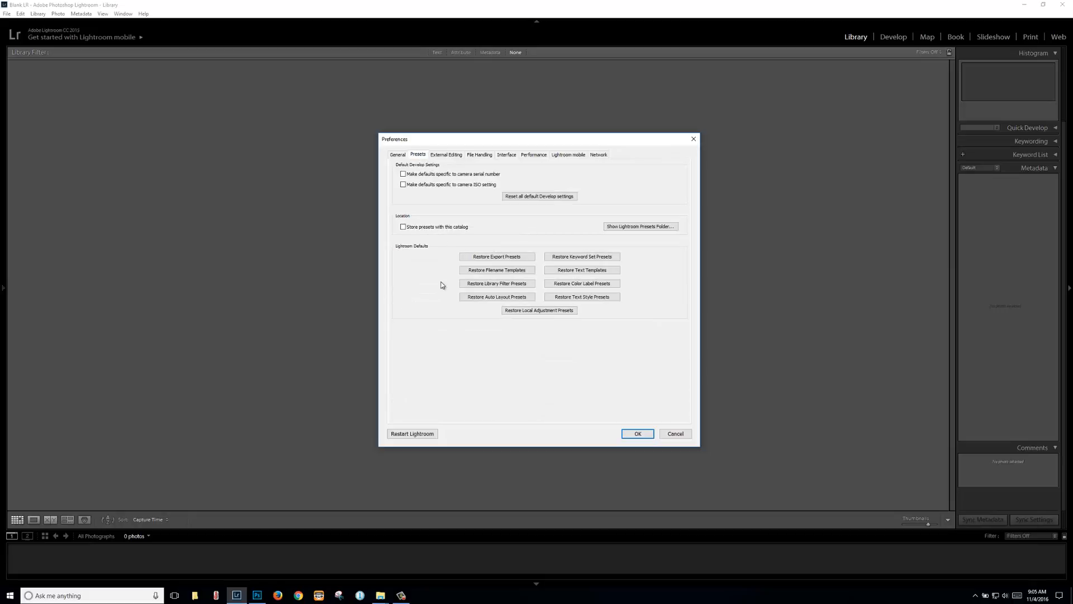
{"action": "left_click", "coordinate": [445, 155]}
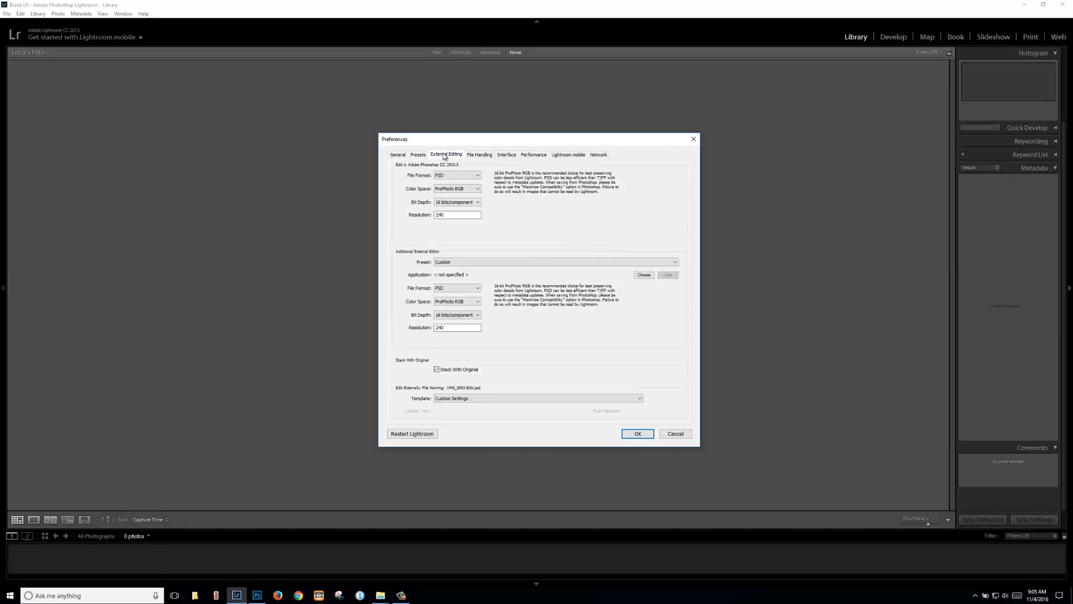
{"action": "left_click", "coordinate": [478, 178]}
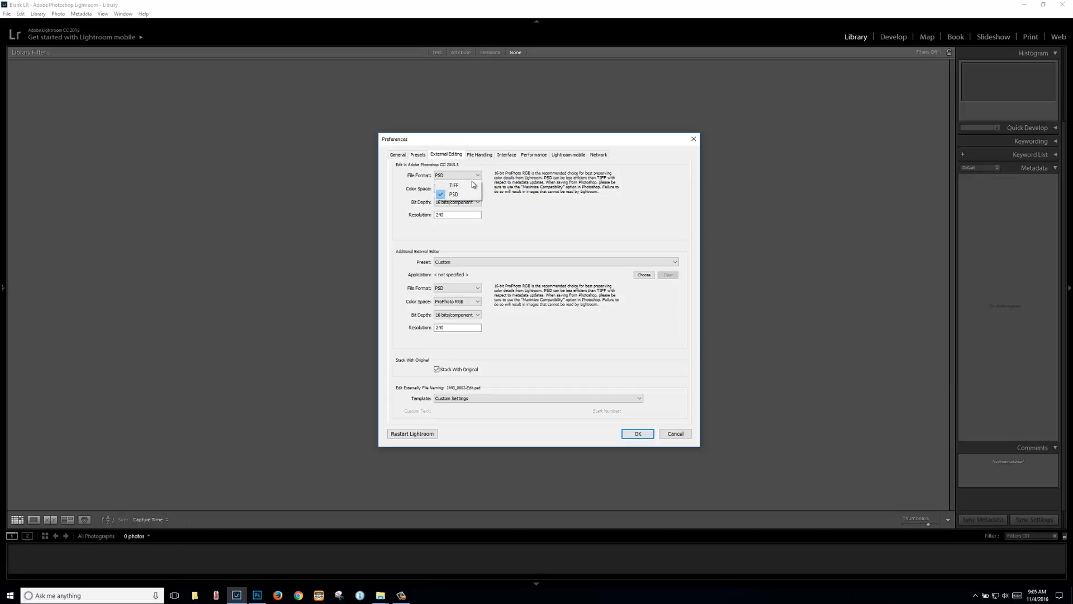
{"action": "left_click", "coordinate": [456, 195]}
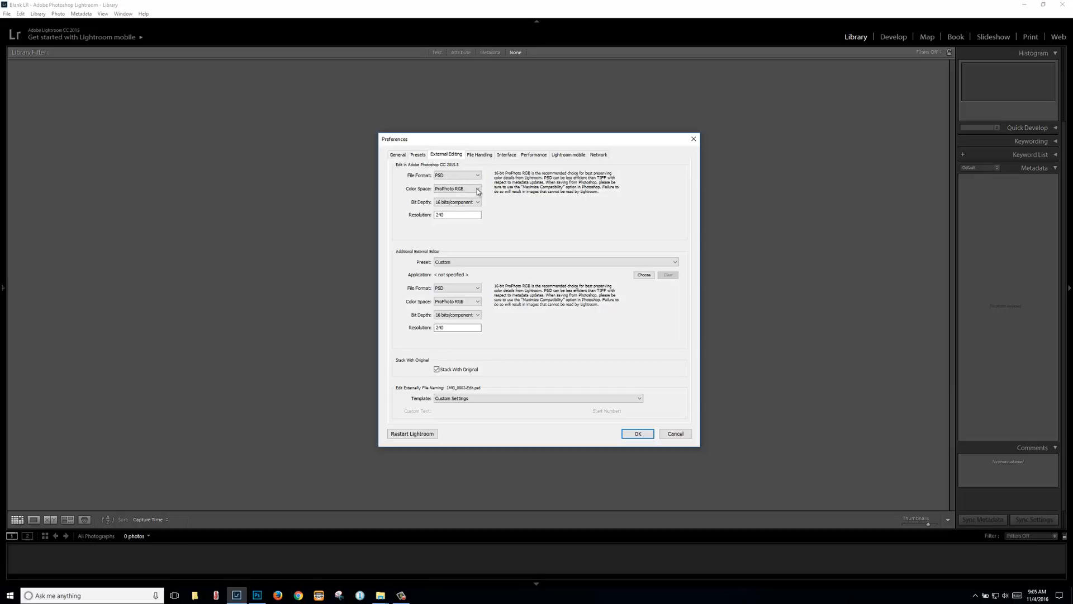
{"action": "left_click", "coordinate": [474, 191]}
{"action": "left_click", "coordinate": [445, 199]}
{"action": "left_click", "coordinate": [479, 160]}
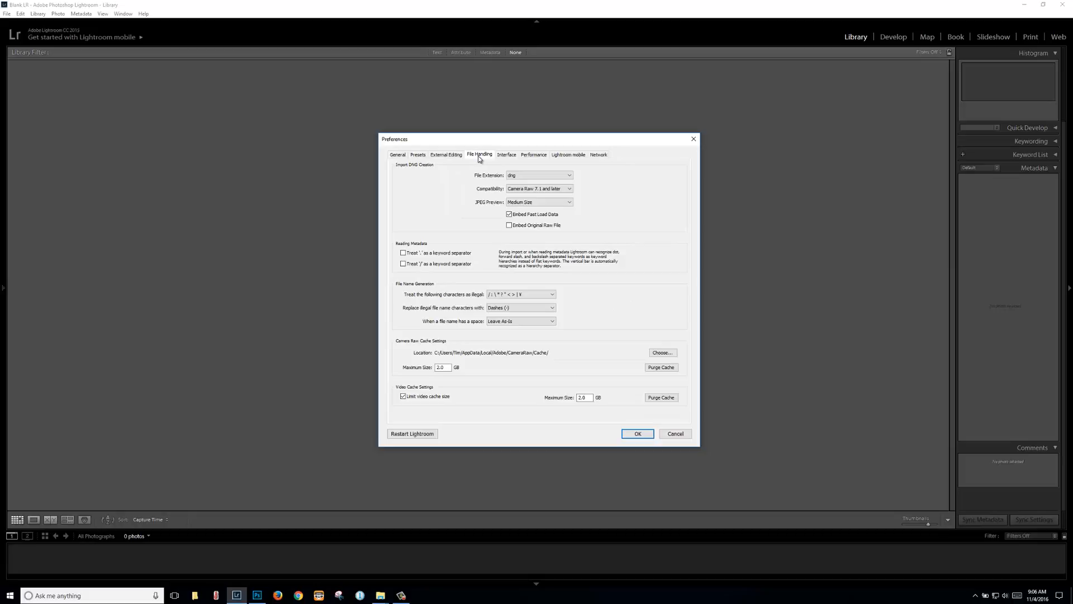
Step: Review Interface, Performance (leaving Use Graphics Processor off), Lightroom mobile and Network preferences
{"action": "left_click", "coordinate": [508, 157]}
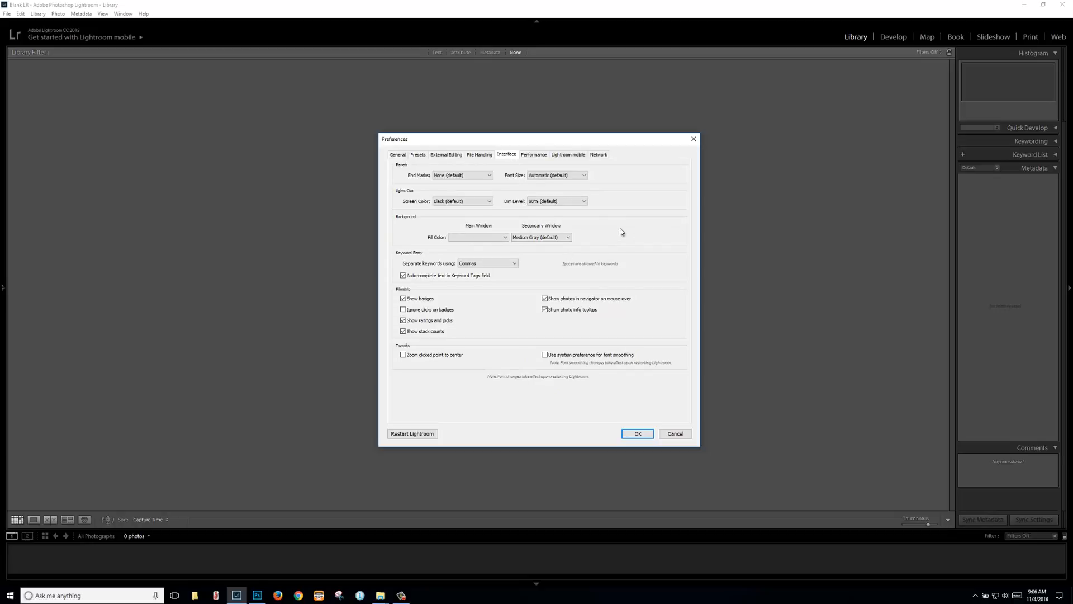
{"action": "left_click", "coordinate": [541, 157]}
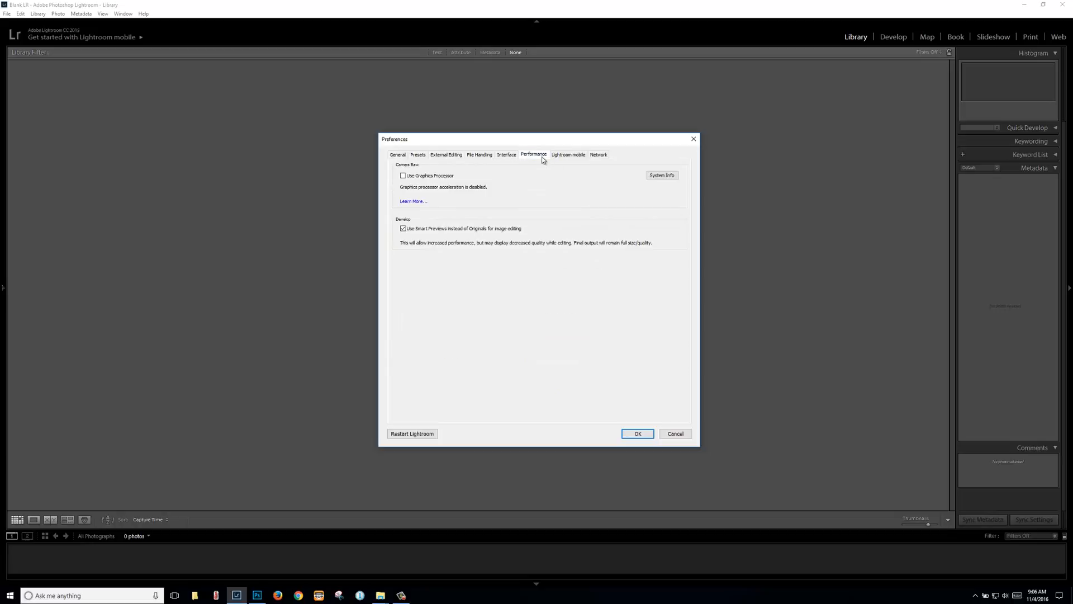
{"action": "left_click", "coordinate": [403, 176]}
{"action": "left_click", "coordinate": [403, 175]}
{"action": "left_click", "coordinate": [404, 177]}
{"action": "left_click", "coordinate": [405, 176]}
{"action": "left_click", "coordinate": [564, 155]}
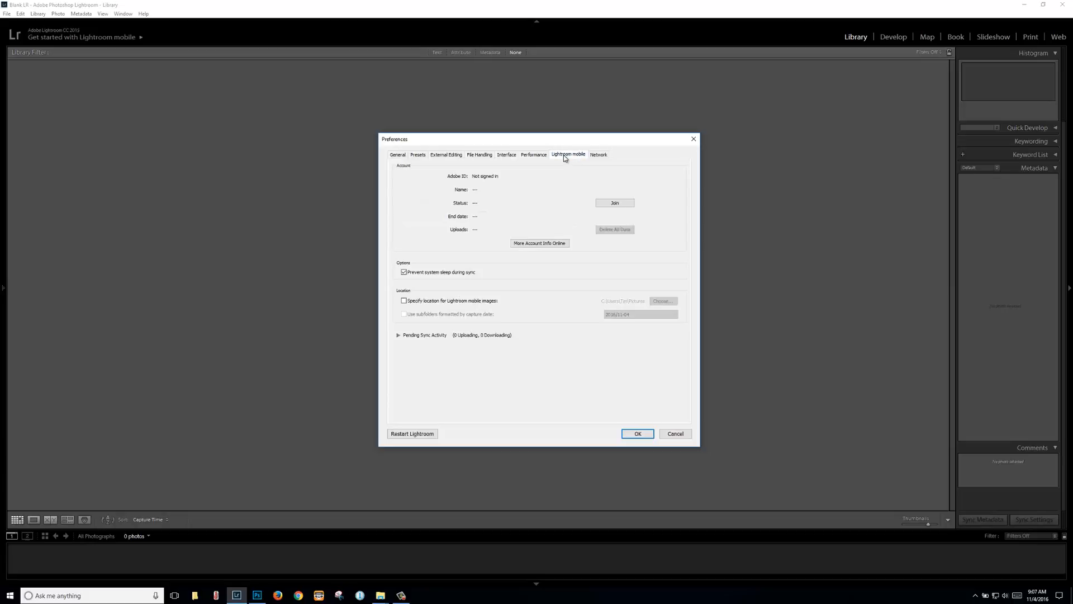
{"action": "left_click", "coordinate": [599, 156]}
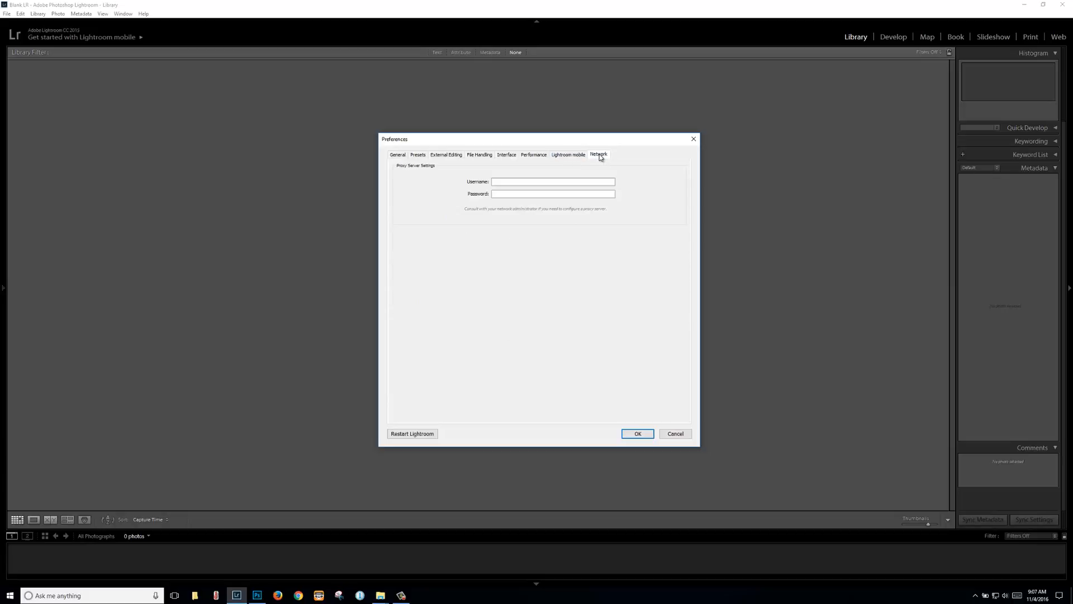
{"action": "left_click", "coordinate": [396, 155]}
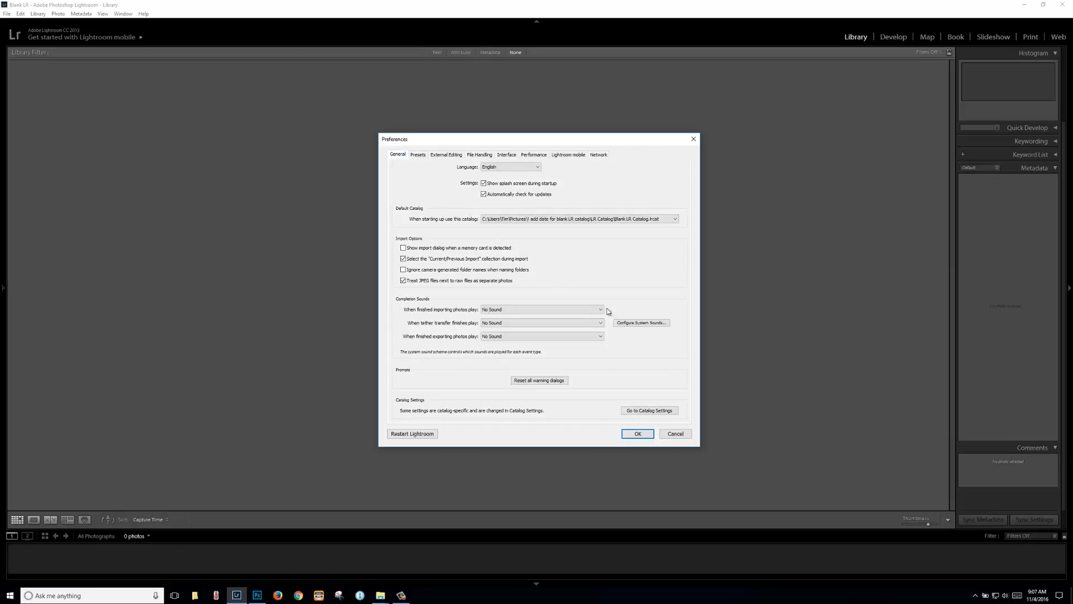
Step: In Catalog Settings, set the catalog backup to every time Lightroom exits
{"action": "left_click", "coordinate": [650, 411]}
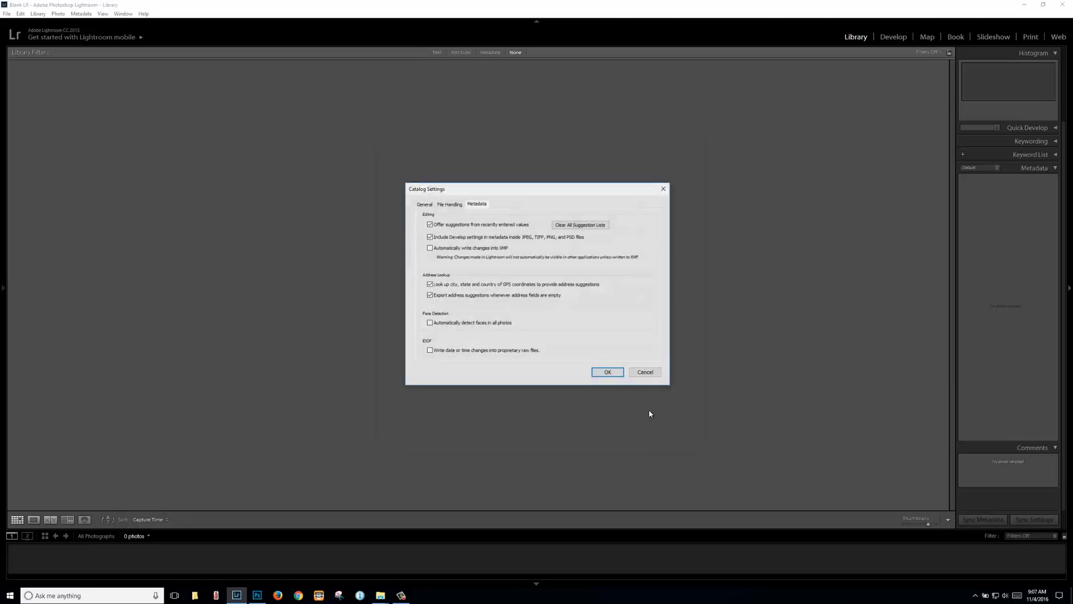
{"action": "left_click", "coordinate": [422, 205]}
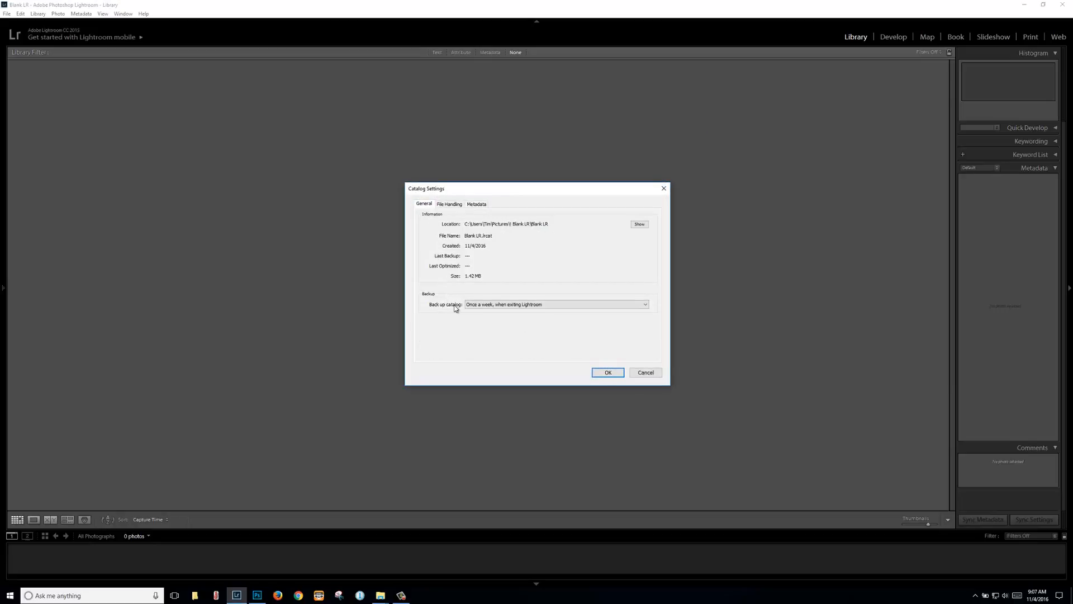
{"action": "left_click", "coordinate": [639, 306]}
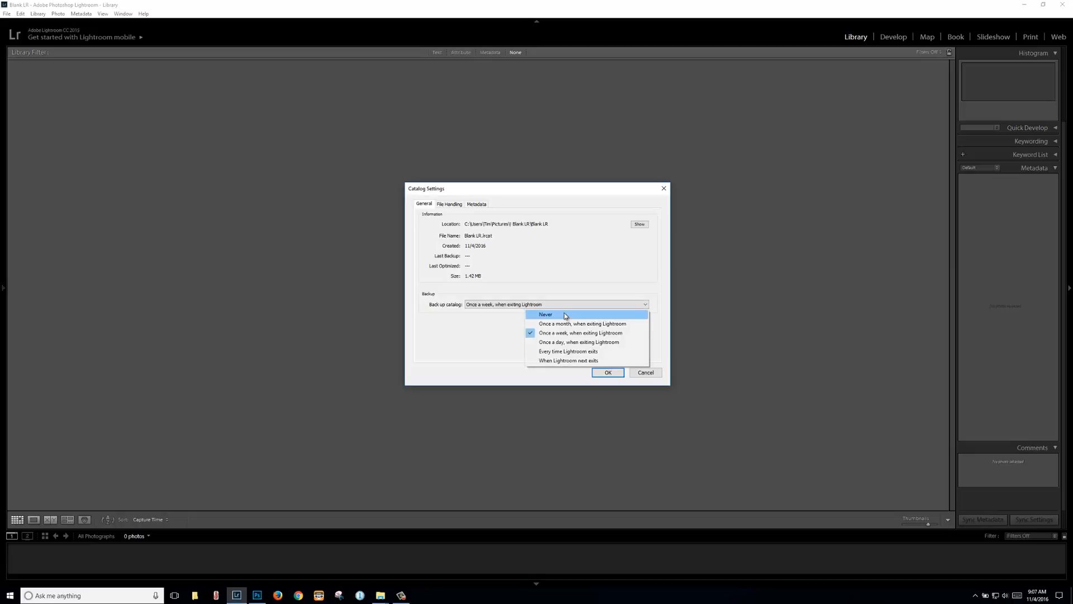
{"action": "left_click", "coordinate": [571, 352]}
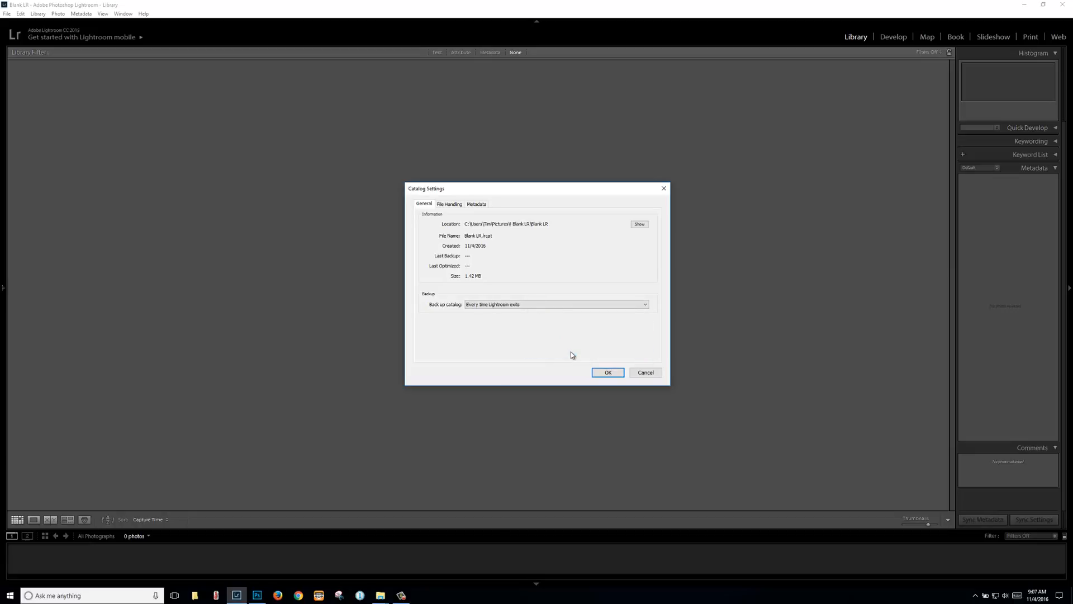
Step: Enable Automatically write changes into XMP under Metadata and accept the settings
{"action": "left_click", "coordinate": [452, 206]}
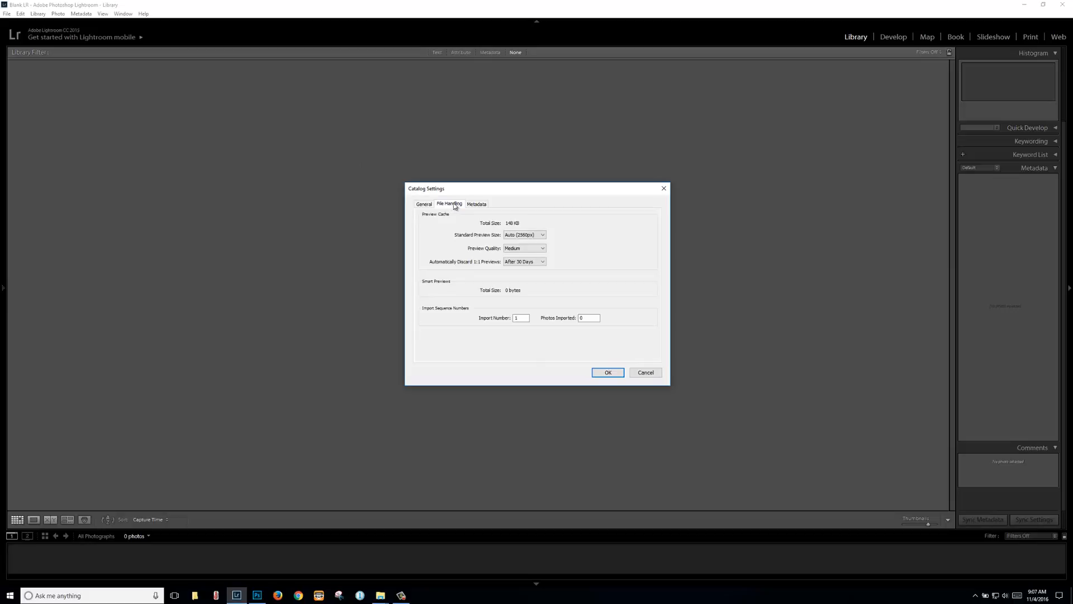
{"action": "left_click", "coordinate": [475, 205]}
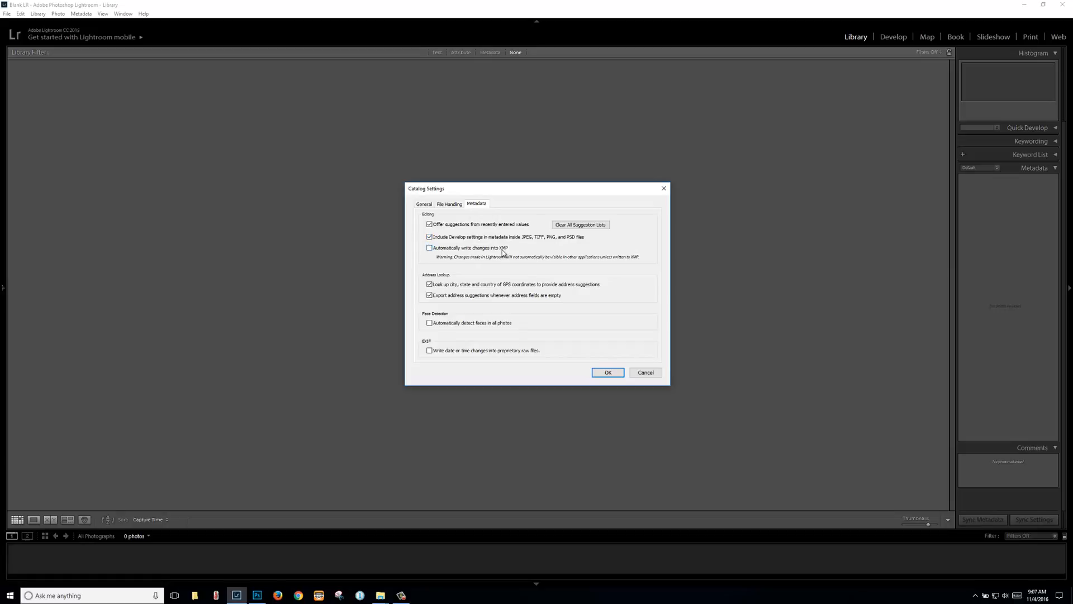
{"action": "left_click", "coordinate": [429, 249]}
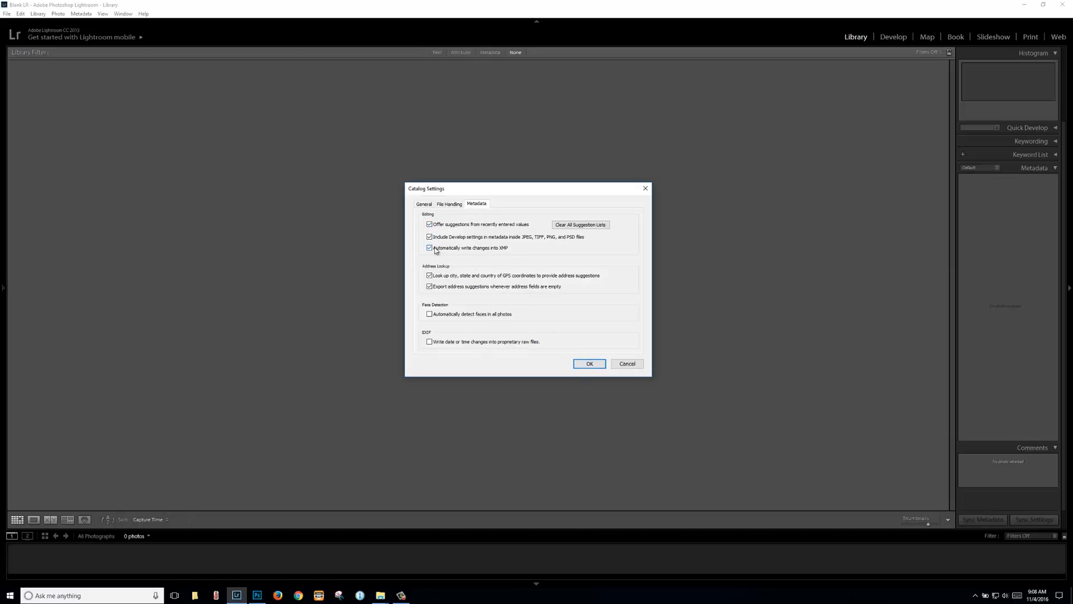
{"action": "left_click", "coordinate": [596, 364]}
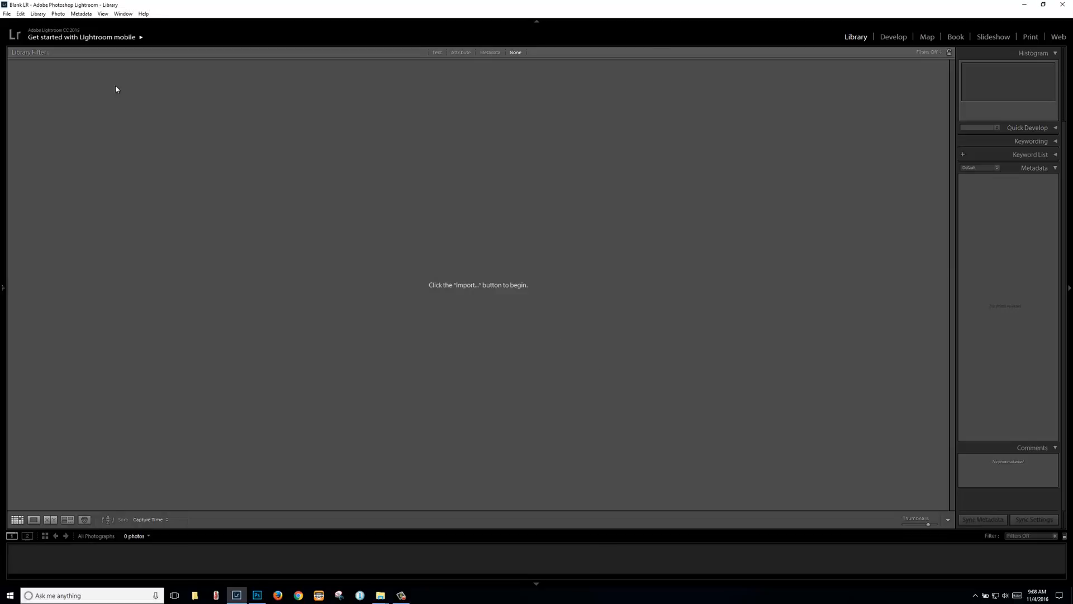
Step: Close Lightroom and back up the catalog on exit
{"action": "left_click", "coordinate": [1065, 6]}
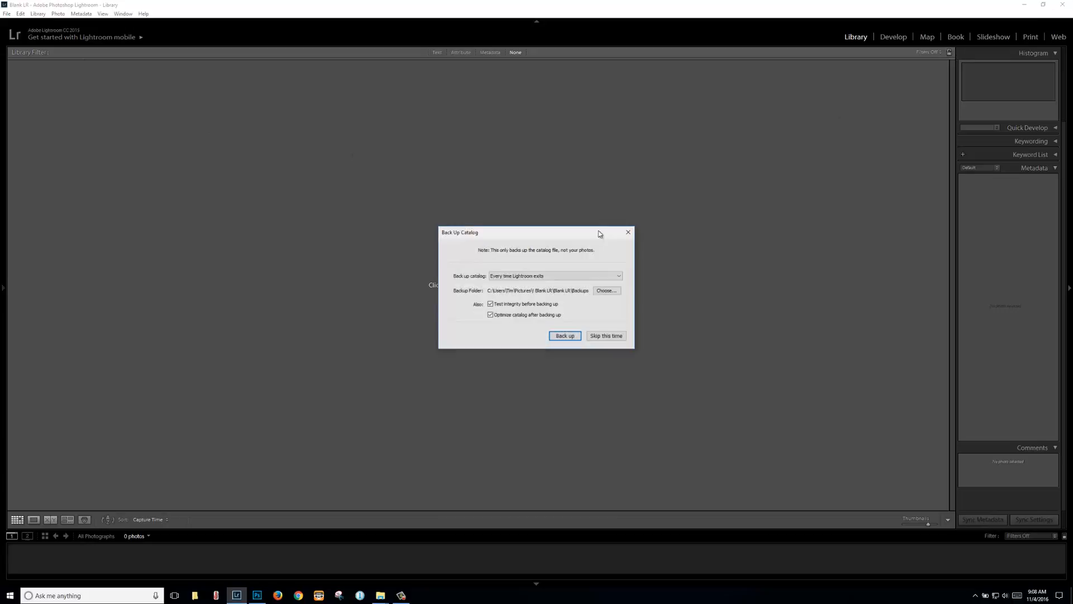
{"action": "left_click", "coordinate": [564, 336]}
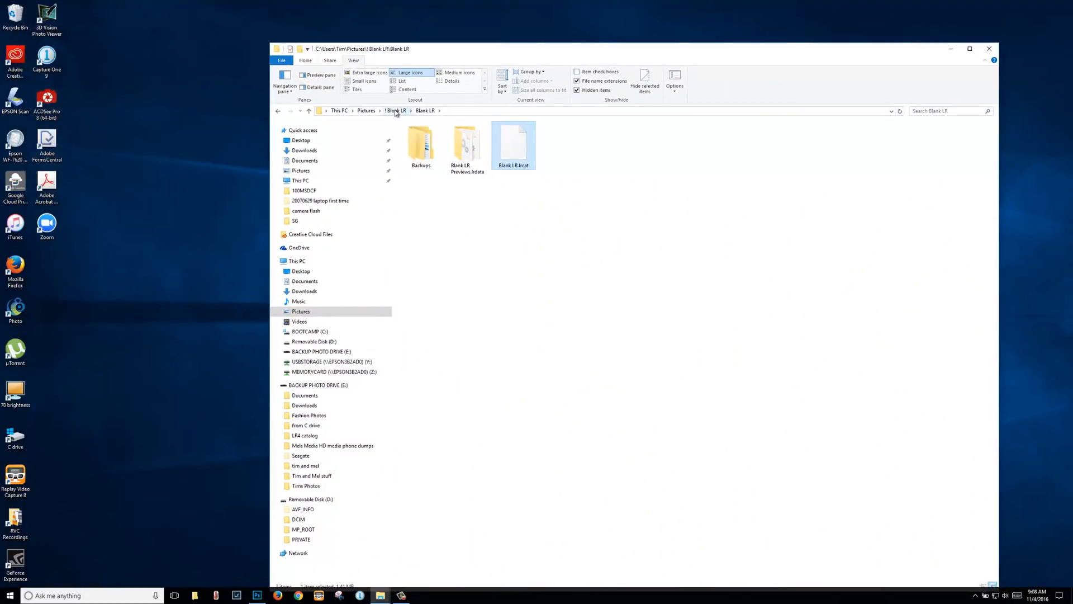
Step: Go up to Pictures and open the ! Blank LR folder
{"action": "left_click", "coordinate": [395, 111]}
{"action": "left_click", "coordinate": [366, 111]}
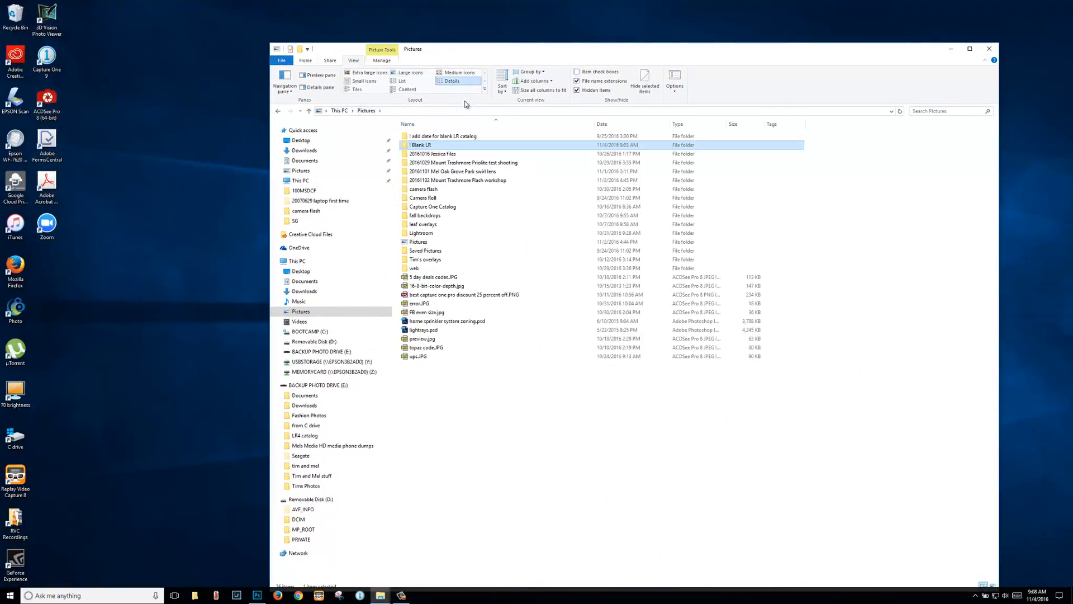
{"action": "double_click", "coordinate": [424, 147]}
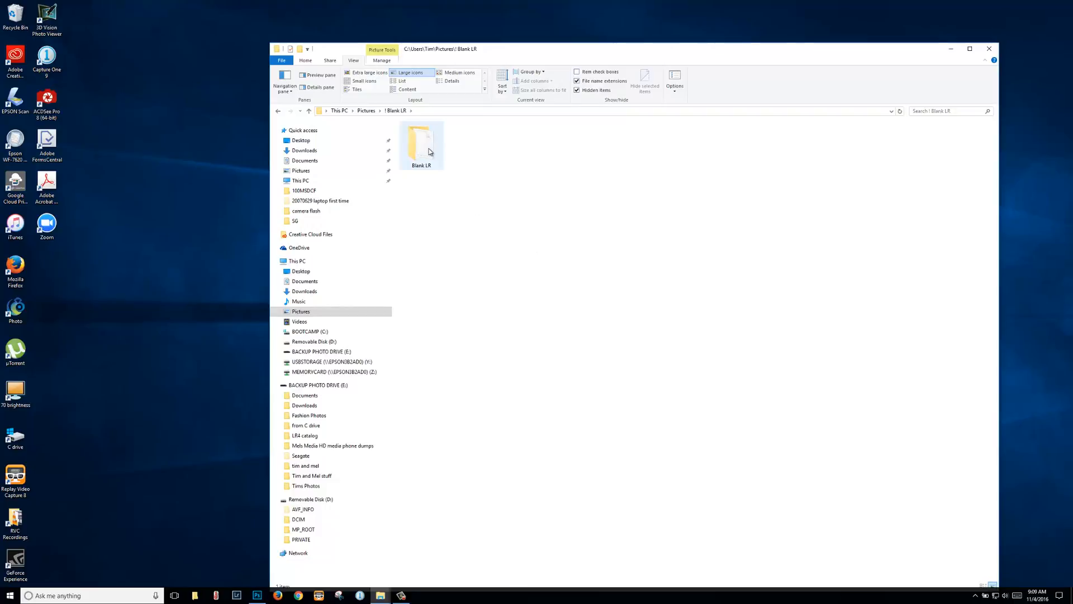
{"action": "right_click", "coordinate": [490, 292]}
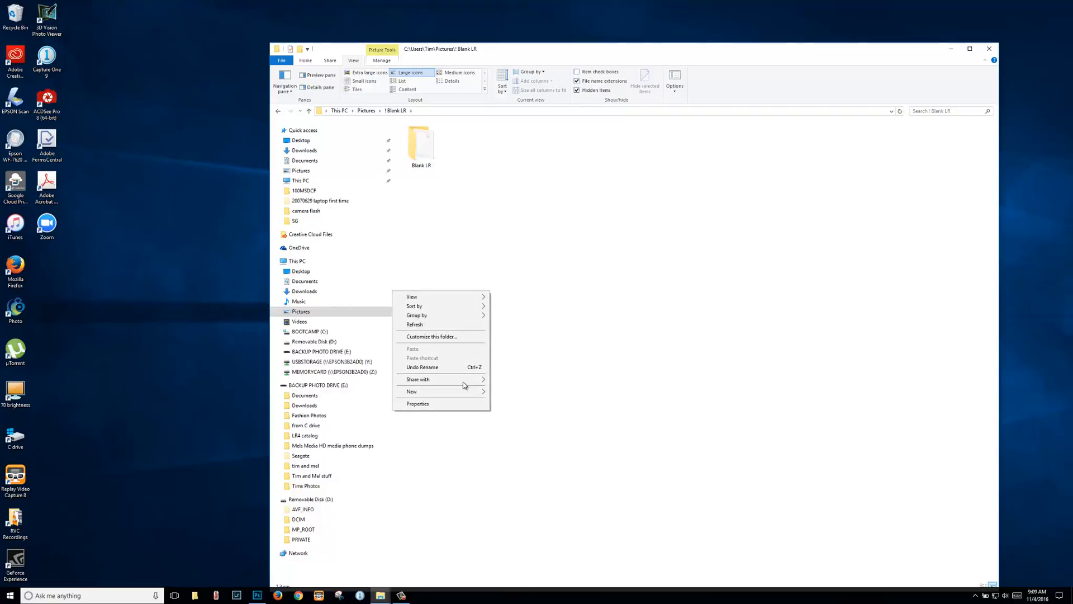
Step: Create new folders named 'Raw photos' and 'Edits' inside ! Blank LR
{"action": "mouse_move", "coordinate": [408, 393]}
{"action": "left_click", "coordinate": [371, 391]}
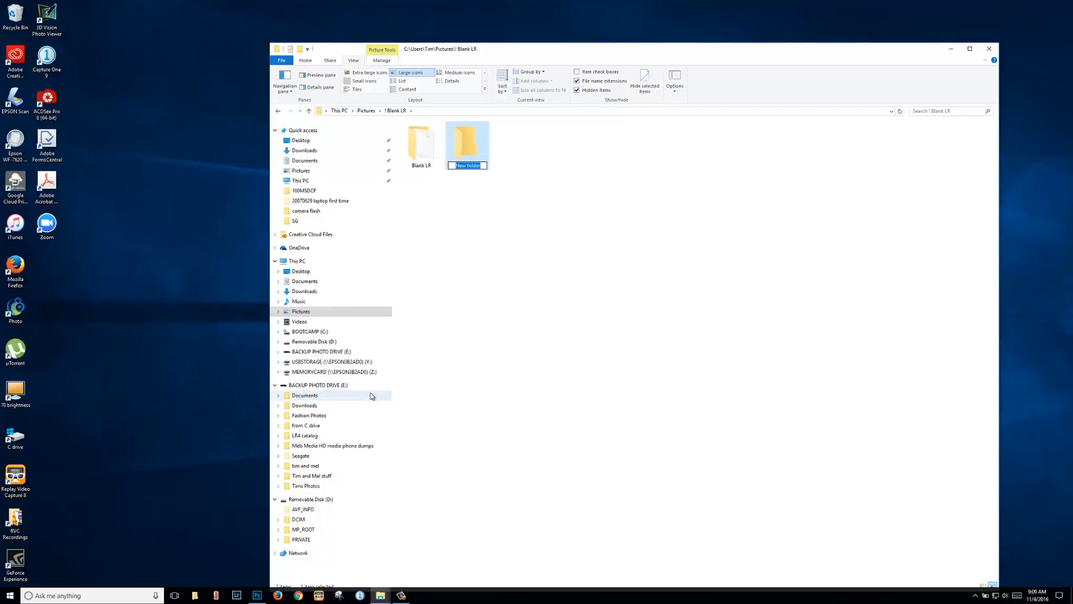
{"action": "type", "text": "Raw photos"}
{"action": "key", "text": "Return"}
{"action": "right_click", "coordinate": [618, 437]}
{"action": "mouse_move", "coordinate": [585, 537]}
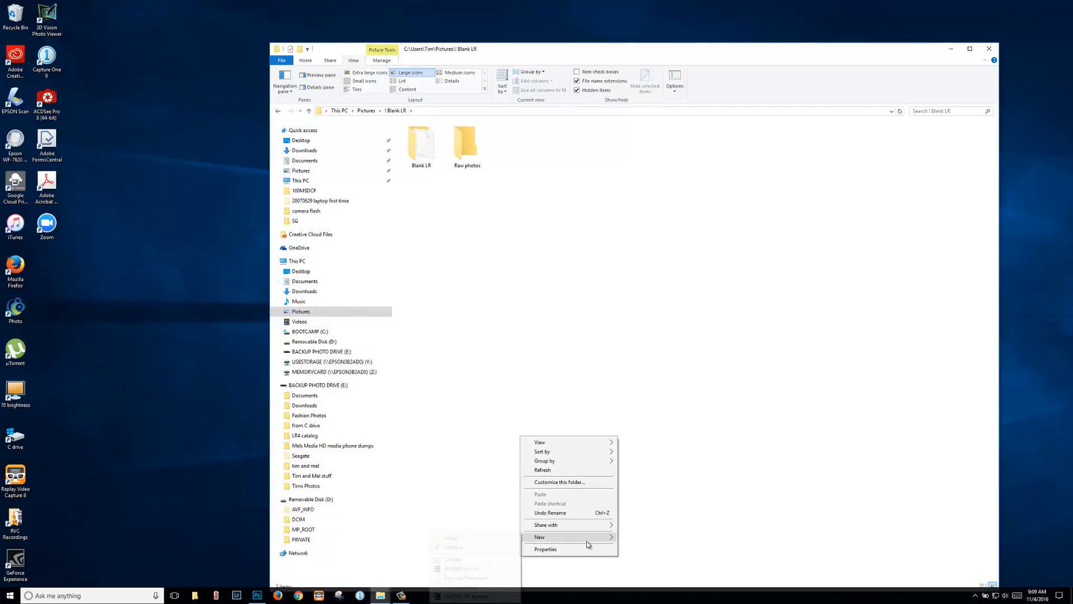
{"action": "left_click", "coordinate": [485, 539]}
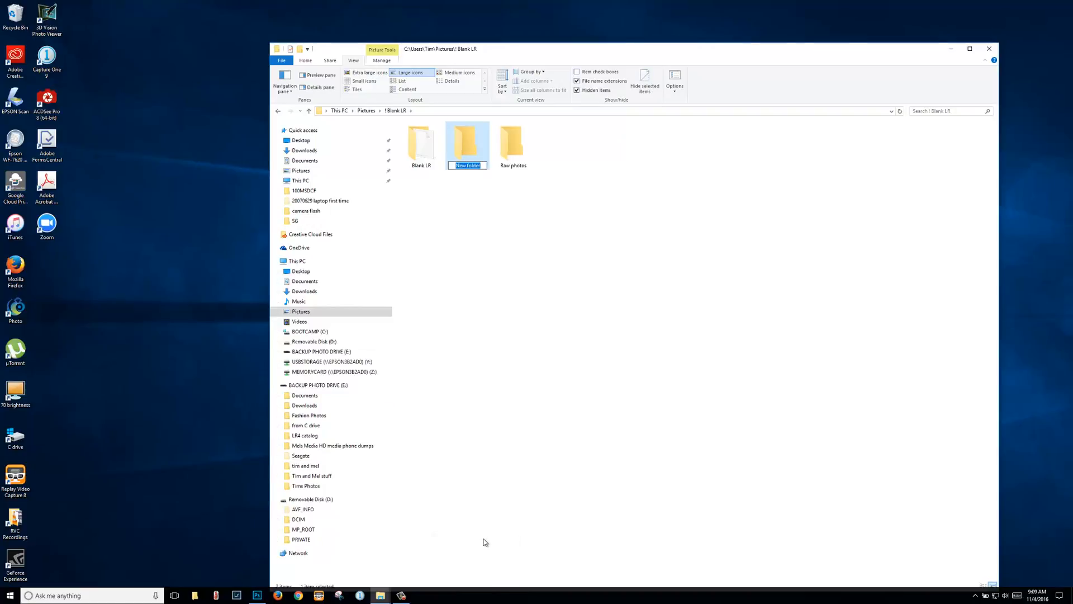
{"action": "type", "text": "Edits"}
{"action": "right_click", "coordinate": [463, 199]}
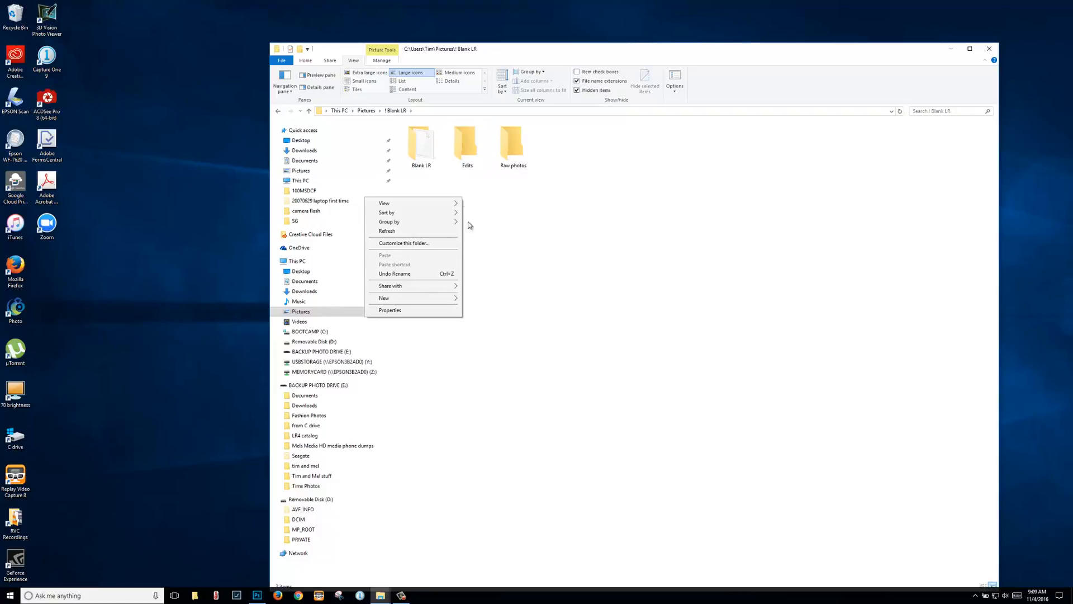
Step: Create two more folders named 'jpgs' and 'co'
{"action": "mouse_move", "coordinate": [428, 298]}
{"action": "left_click", "coordinate": [358, 302]}
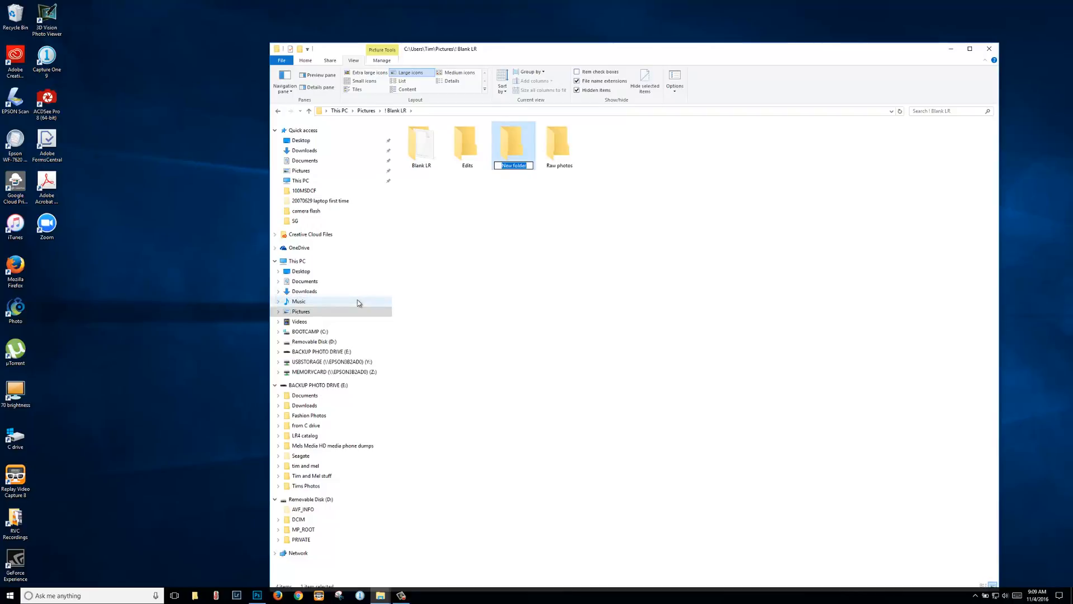
{"action": "type", "text": "jpgs"}
{"action": "key", "text": "Return"}
{"action": "right_click", "coordinate": [506, 263]}
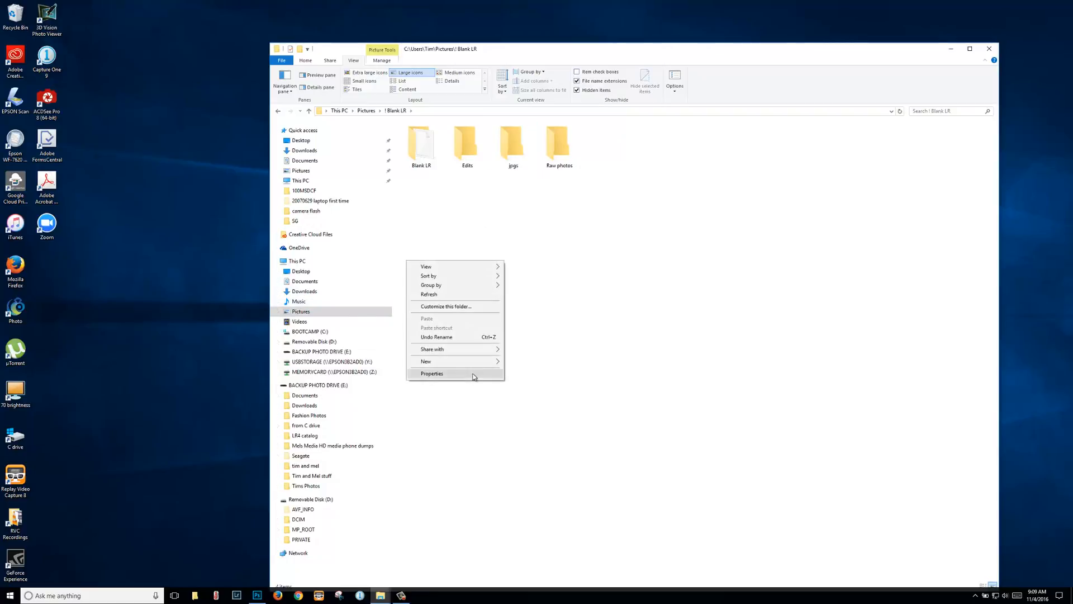
{"action": "left_click", "coordinate": [392, 363]}
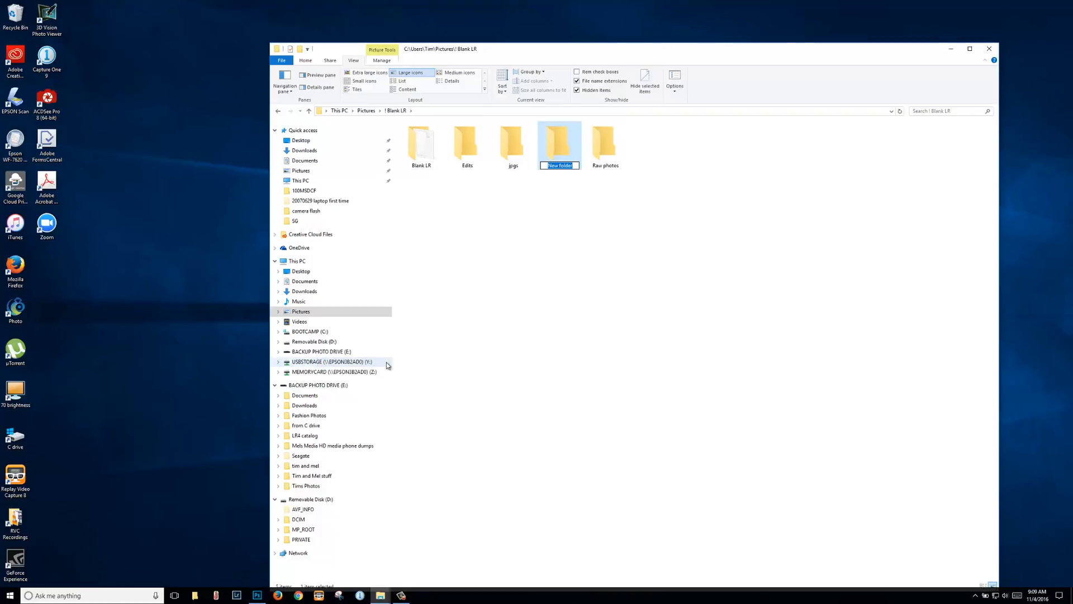
{"action": "type", "text": "co"}
{"action": "key", "text": "Return"}
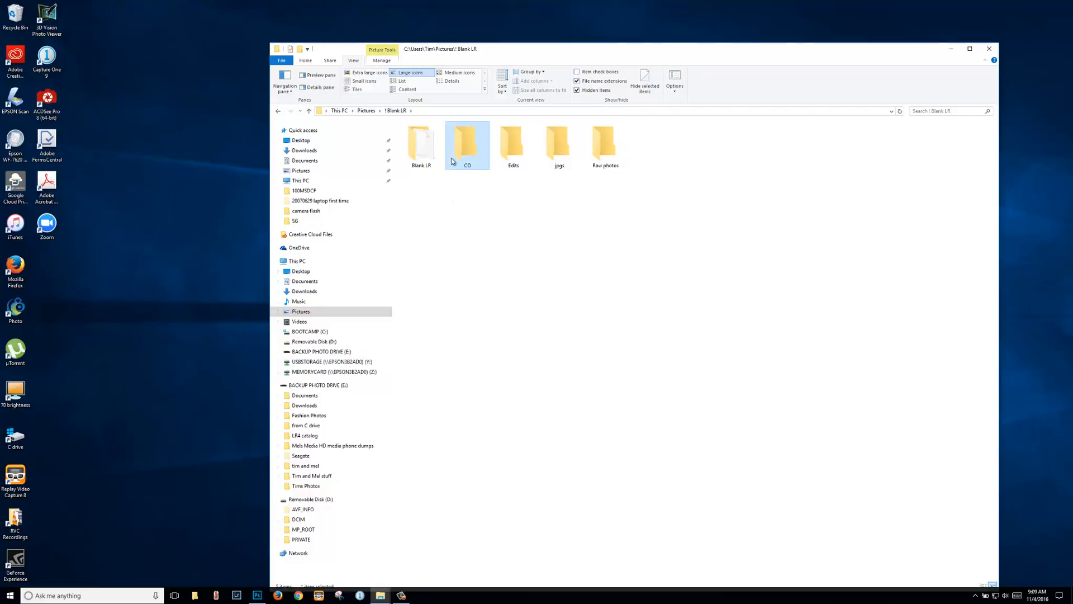
Step: Copy the ! Blank LR template folder and paste a duplicate into Pictures
{"action": "left_click", "coordinate": [424, 150]}
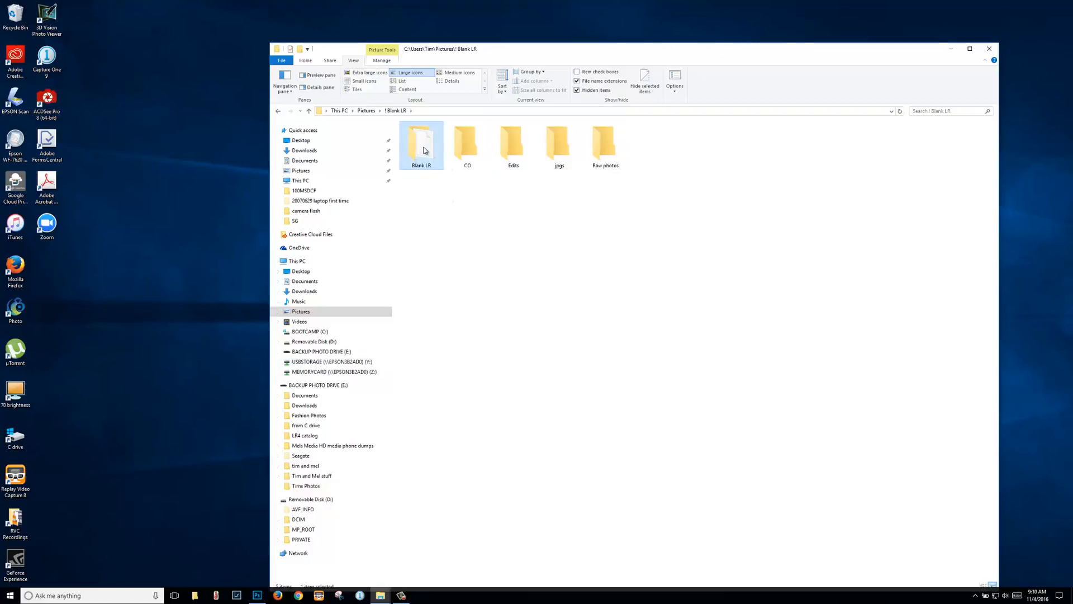
{"action": "left_click", "coordinate": [470, 148]}
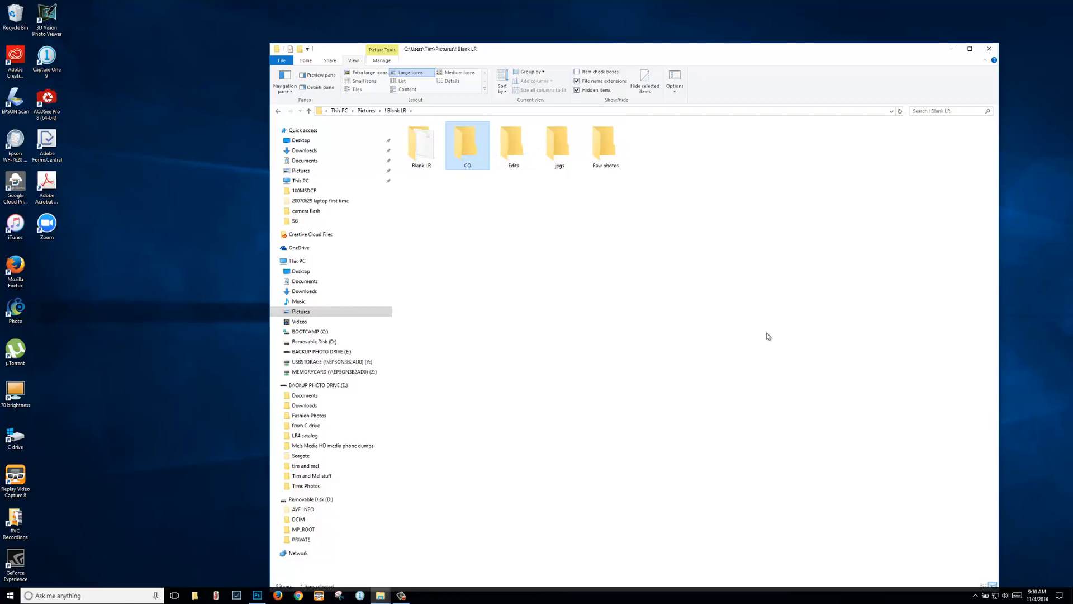
{"action": "left_click", "coordinate": [364, 111]}
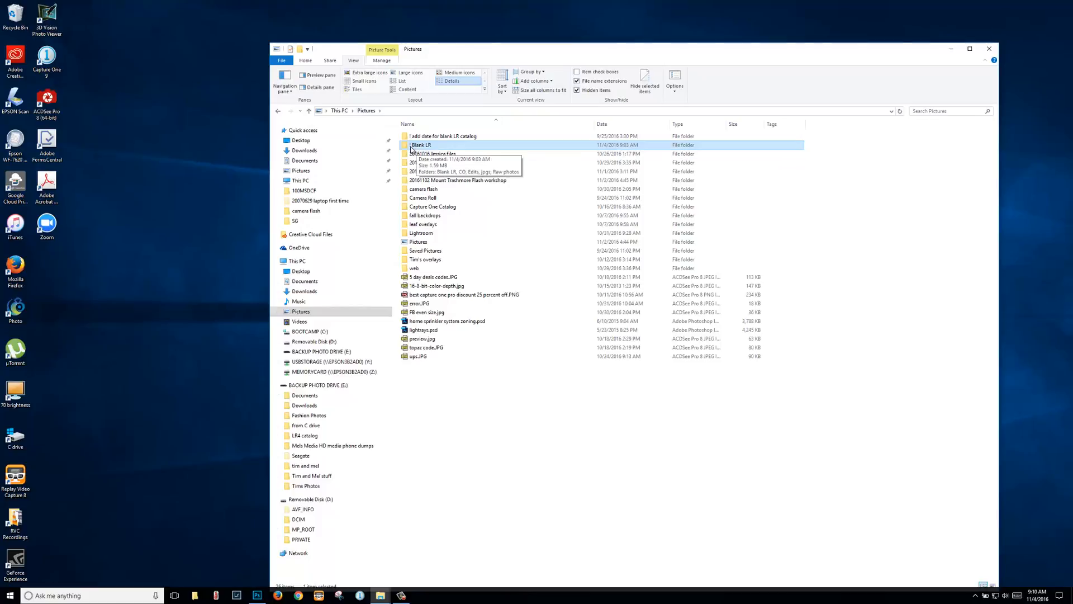
{"action": "left_click", "coordinate": [421, 138]}
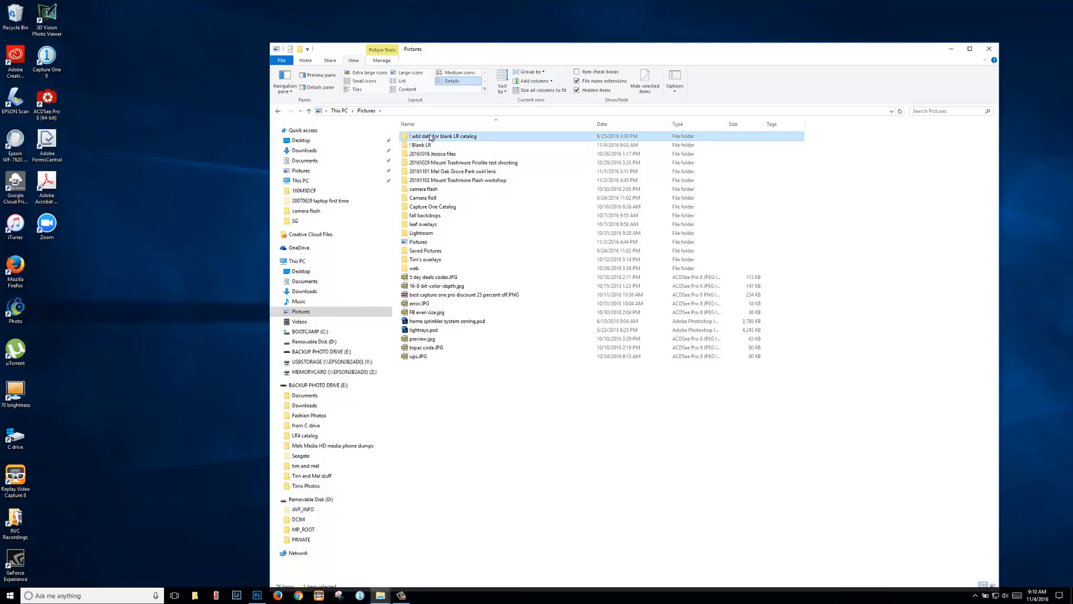
{"action": "left_click", "coordinate": [422, 146]}
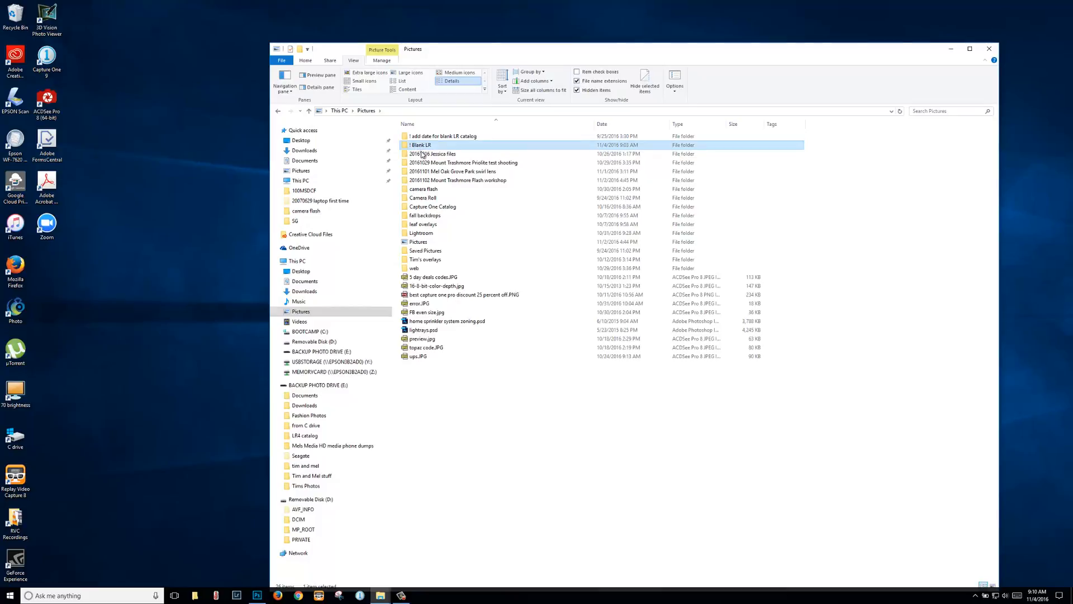
{"action": "left_click", "coordinate": [420, 151]}
{"action": "left_click", "coordinate": [422, 146]}
{"action": "right_click", "coordinate": [421, 146]}
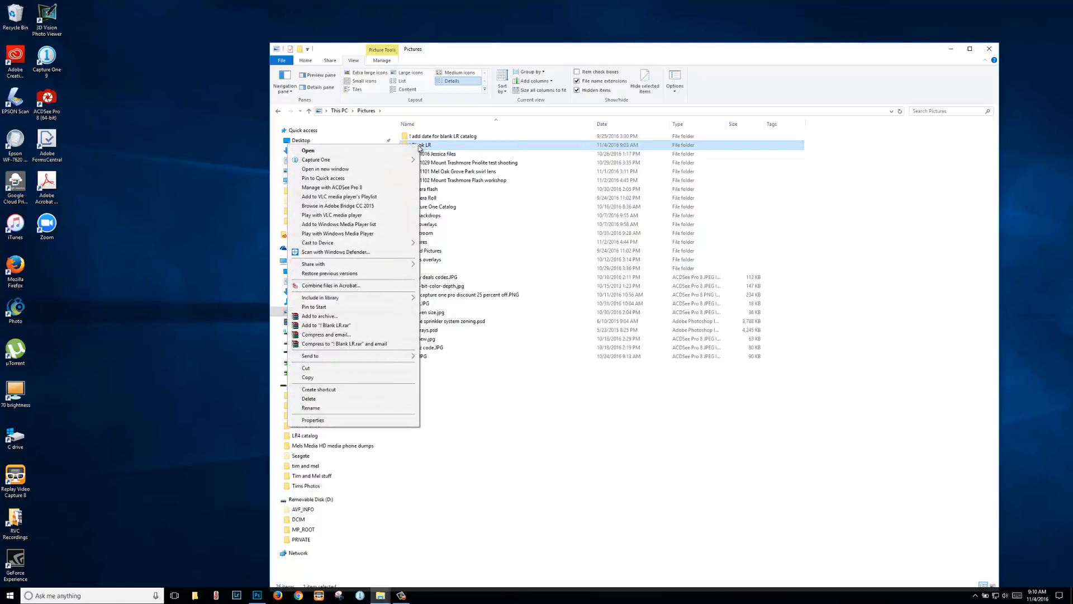
{"action": "left_click", "coordinate": [335, 377]}
{"action": "left_click", "coordinate": [476, 446]}
{"action": "right_click", "coordinate": [476, 445]}
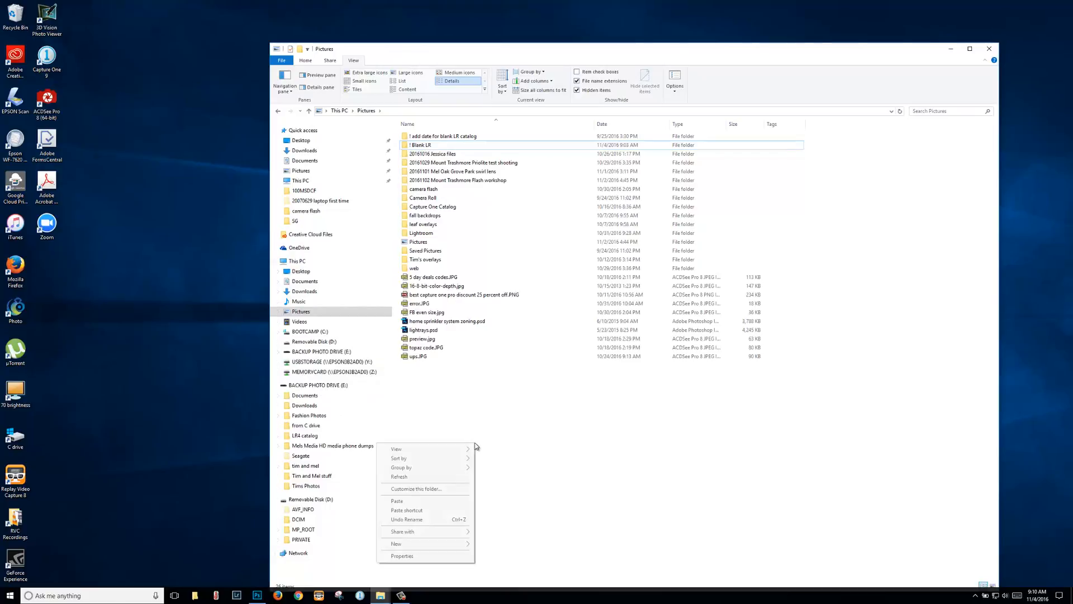
{"action": "left_click", "coordinate": [427, 502]}
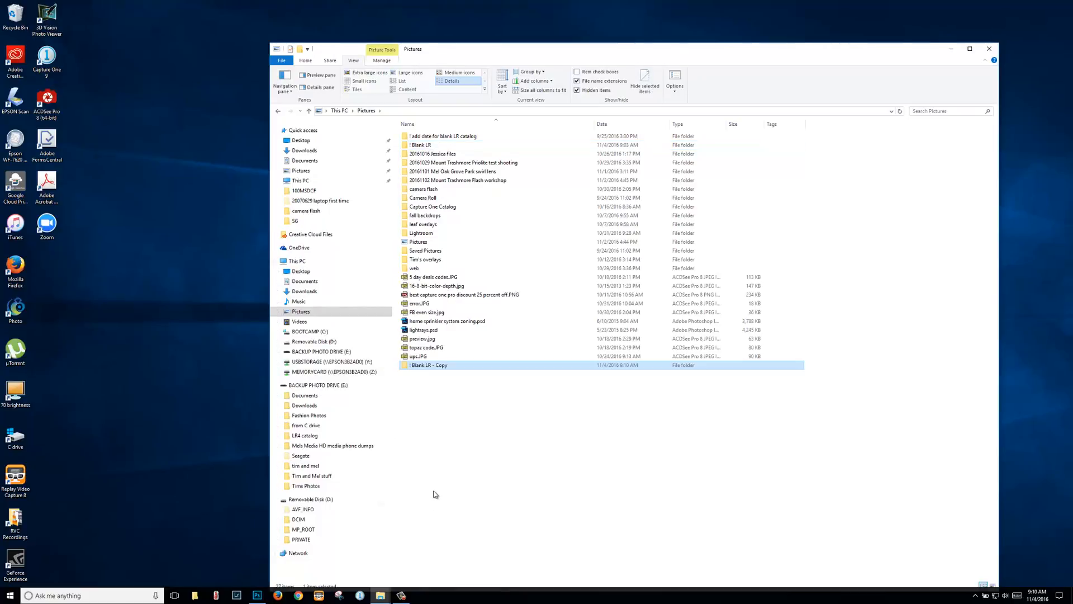
Step: Rename the pasted copy to '2016-11-01 Wife at park'
{"action": "right_click", "coordinate": [438, 369]}
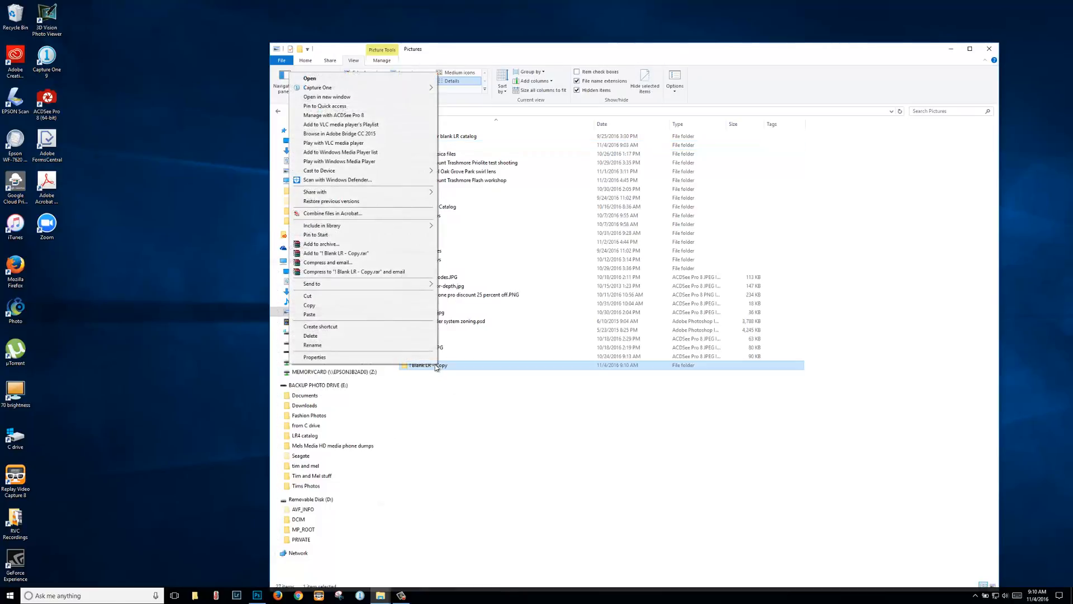
{"action": "left_click", "coordinate": [380, 347]}
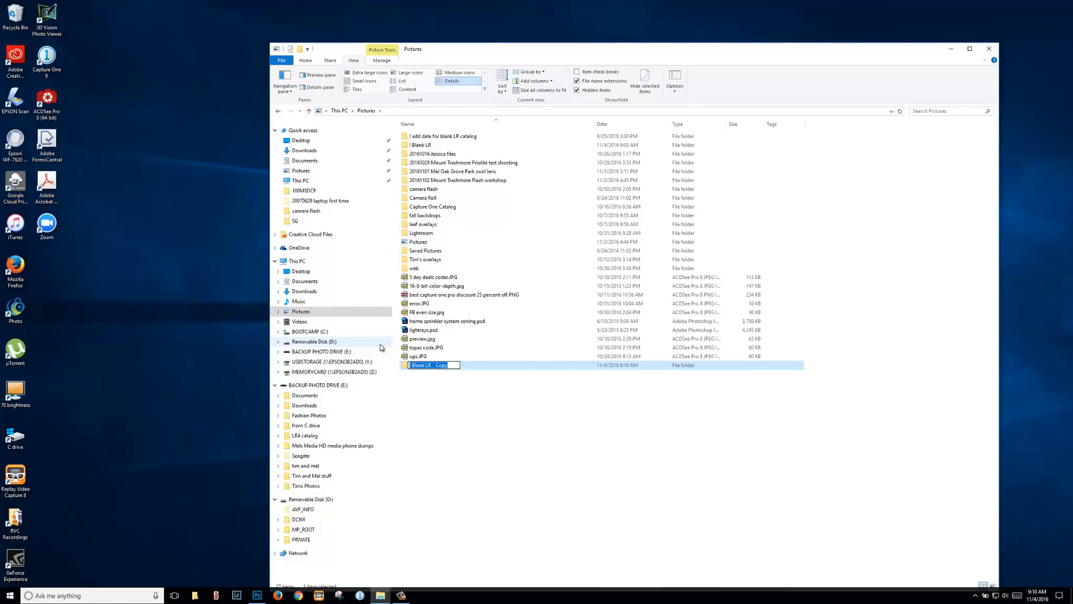
{"action": "type", "text": "2016-11-01 Wife at park"}
{"action": "key", "text": "Return"}
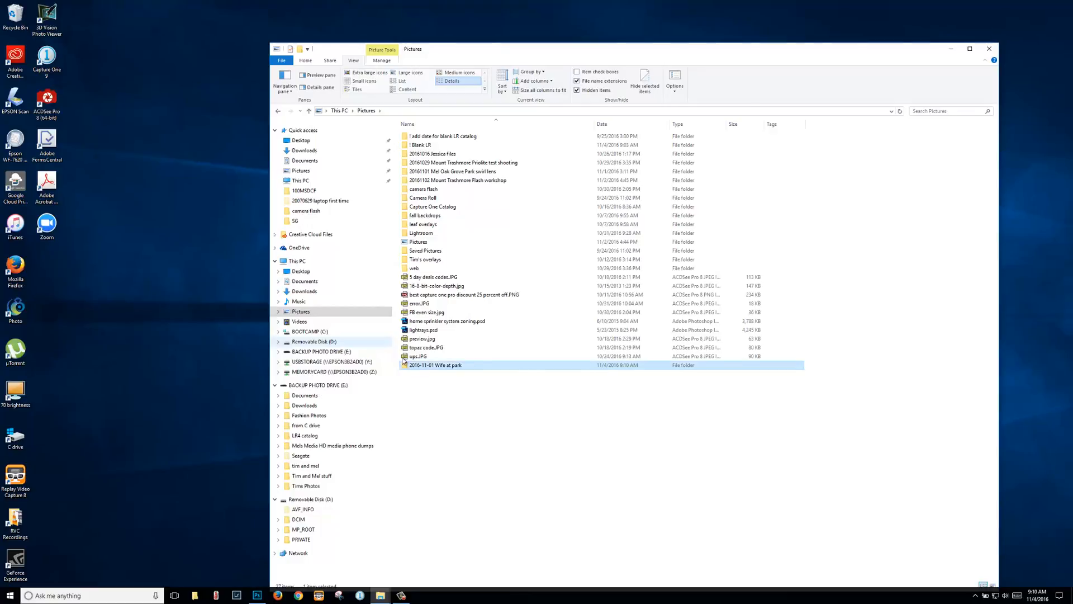
Step: Rename the shoot's Blank LR.lrcat to Wife at park.lrcat, then open the empty Raw photos folder
{"action": "double_click", "coordinate": [435, 366]}
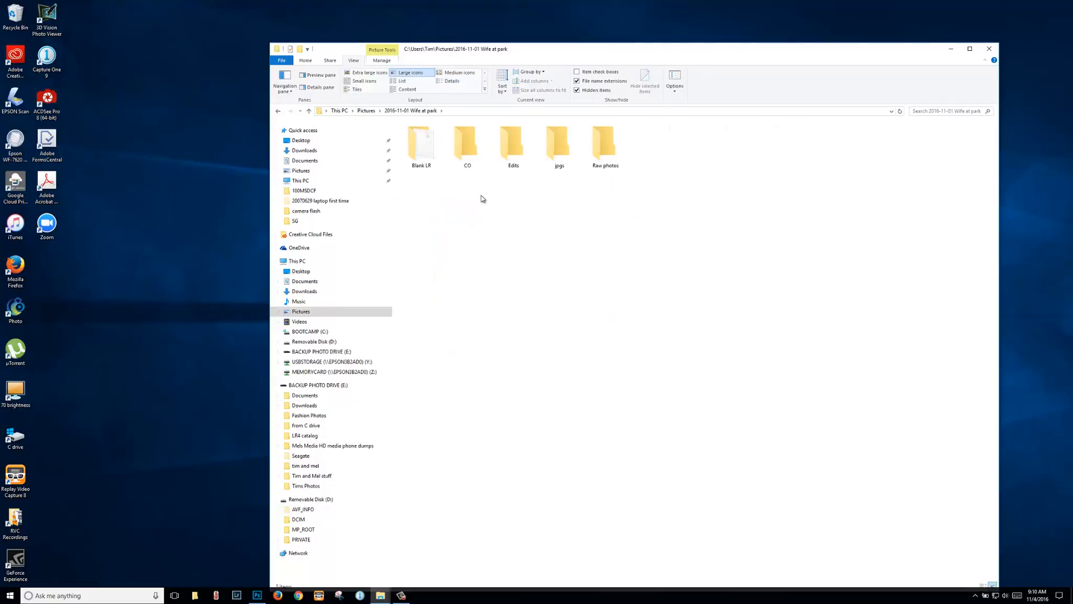
{"action": "left_click_drag", "start_coordinate": [482, 198], "coordinate": [654, 144]}
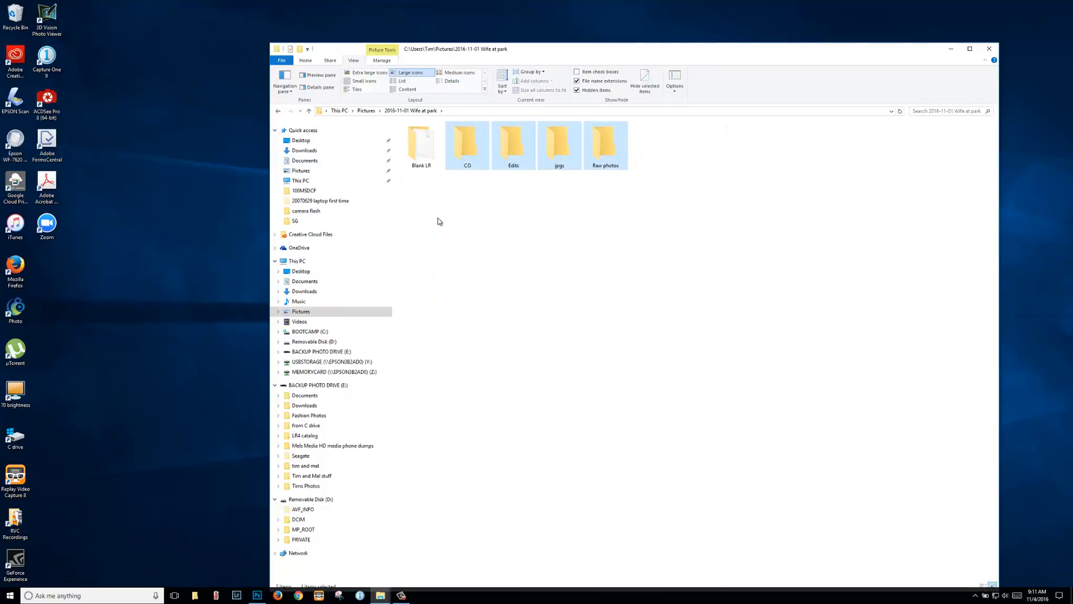
{"action": "left_click", "coordinate": [418, 147]}
{"action": "double_click", "coordinate": [417, 147]}
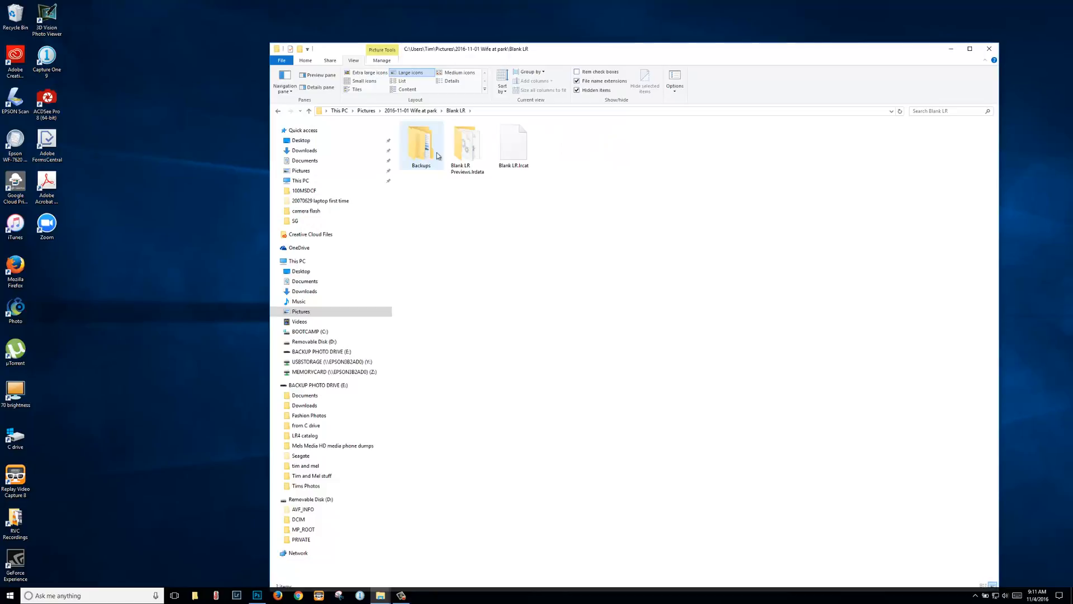
{"action": "left_click", "coordinate": [524, 166]}
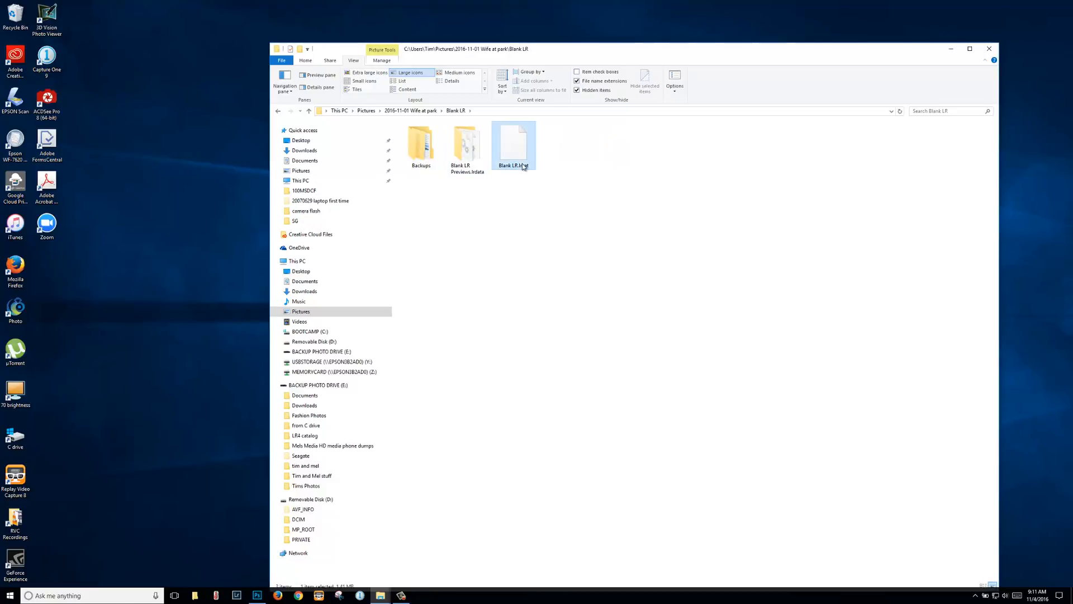
{"action": "right_click", "coordinate": [521, 165]}
{"action": "left_click", "coordinate": [472, 310]}
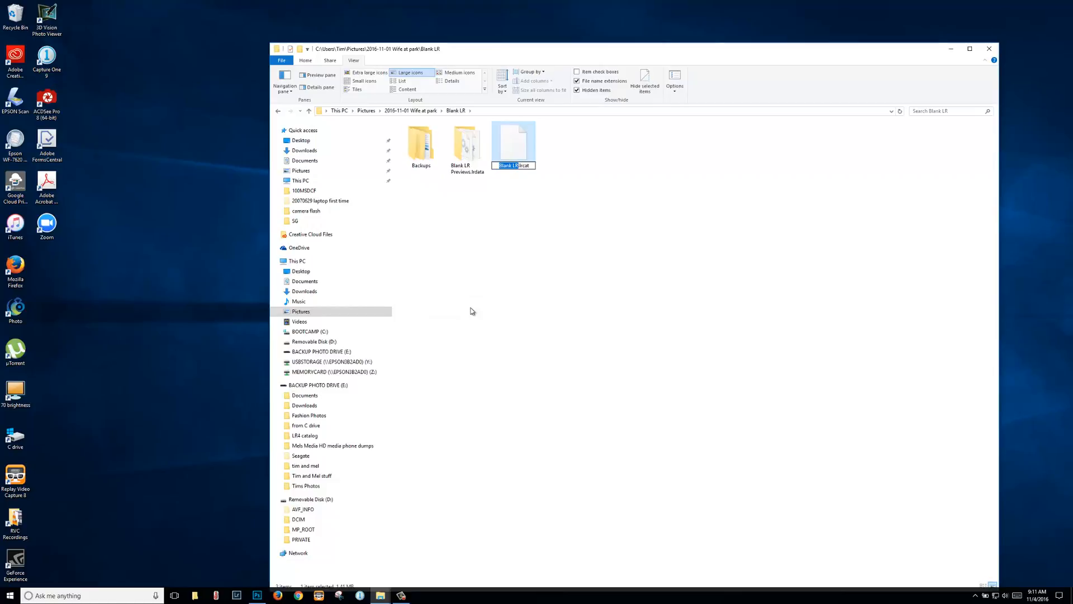
{"action": "type", "text": "Wife at park"}
{"action": "key", "text": "Return"}
{"action": "left_click", "coordinate": [413, 111]}
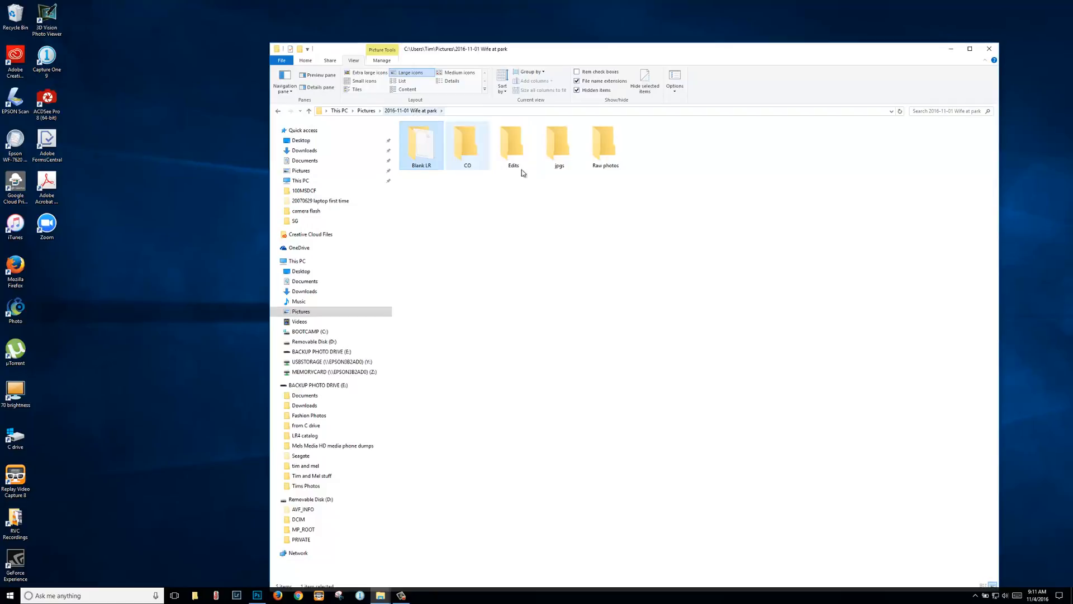
{"action": "double_click", "coordinate": [606, 158]}
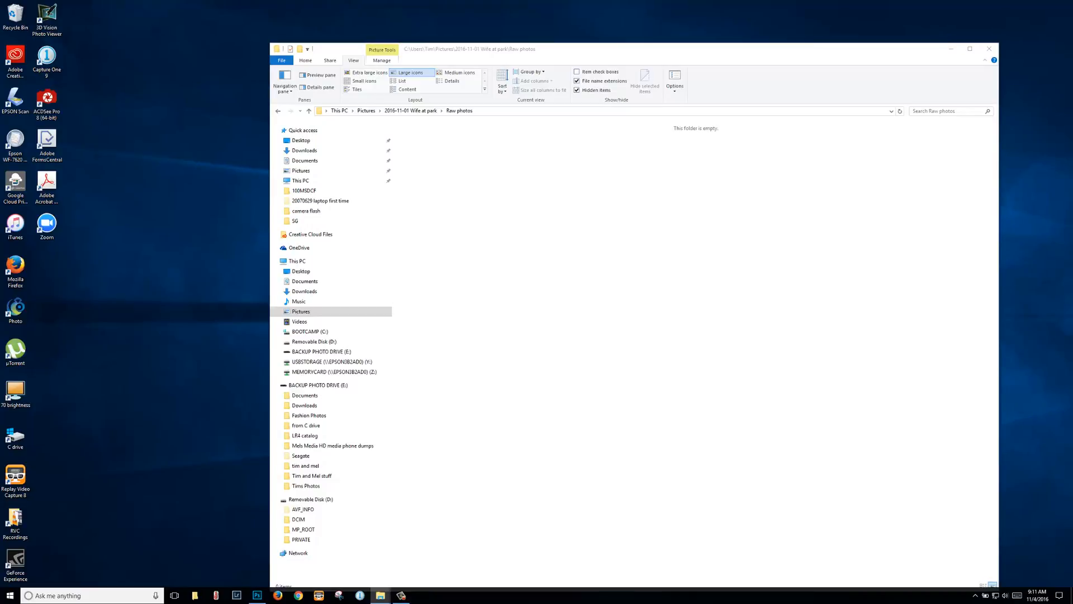
Step: Copy the 37 ARW files from the card's 100MSDCF folder into Raw photos, then return to 2016-11-01 Wife at park
{"action": "left_click_drag", "start_coordinate": [1072, 86], "coordinate": [684, 28]}
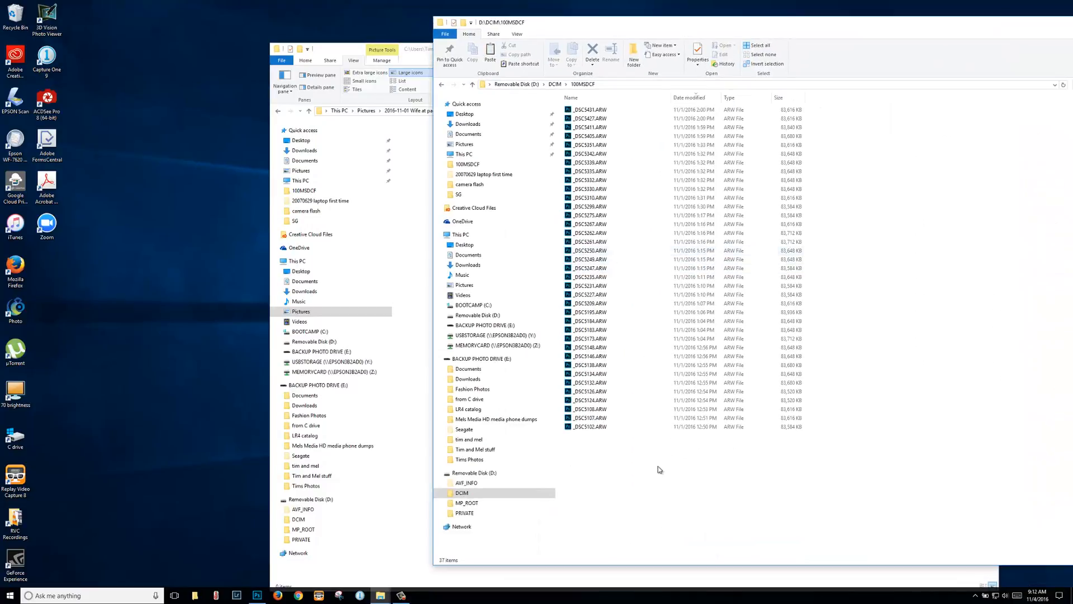
{"action": "left_click_drag", "start_coordinate": [654, 454], "coordinate": [527, 88]}
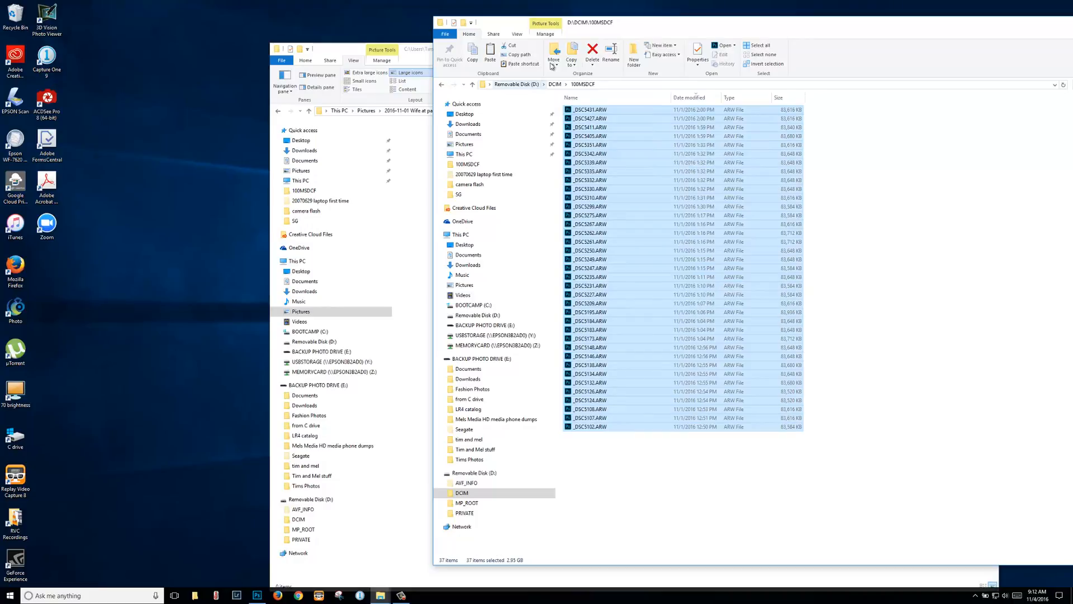
{"action": "right_click", "coordinate": [661, 223]}
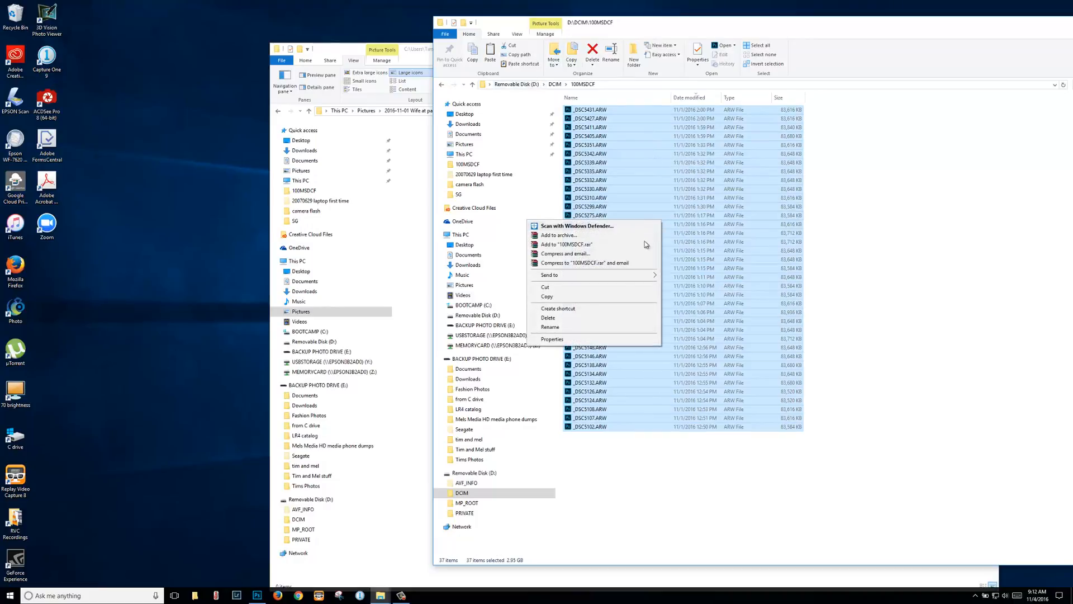
{"action": "left_click", "coordinate": [608, 298]}
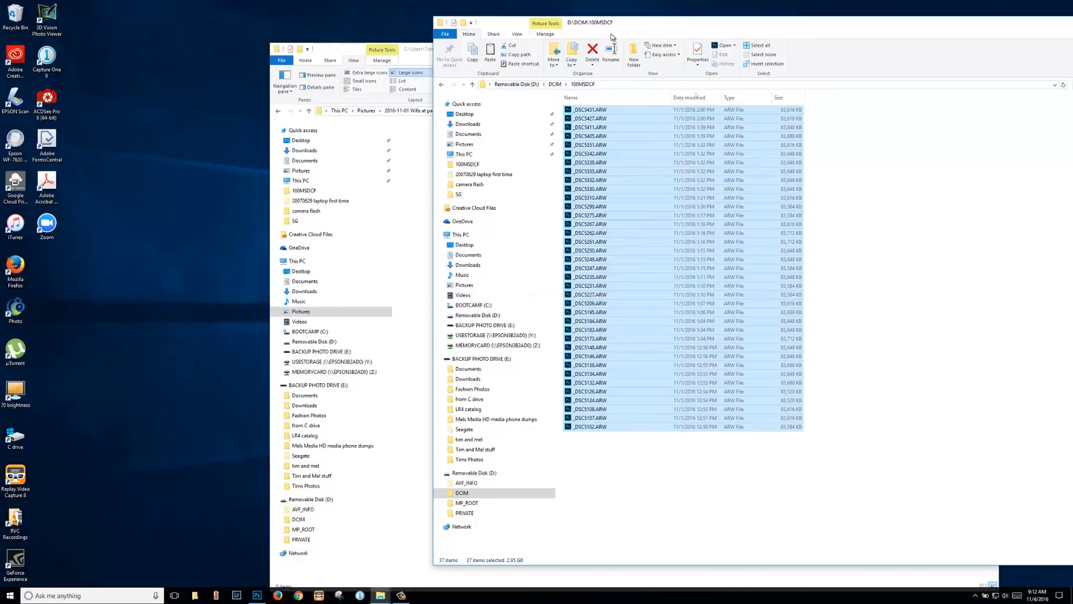
{"action": "left_click_drag", "start_coordinate": [632, 26], "coordinate": [1072, 181]}
{"action": "right_click", "coordinate": [525, 196]}
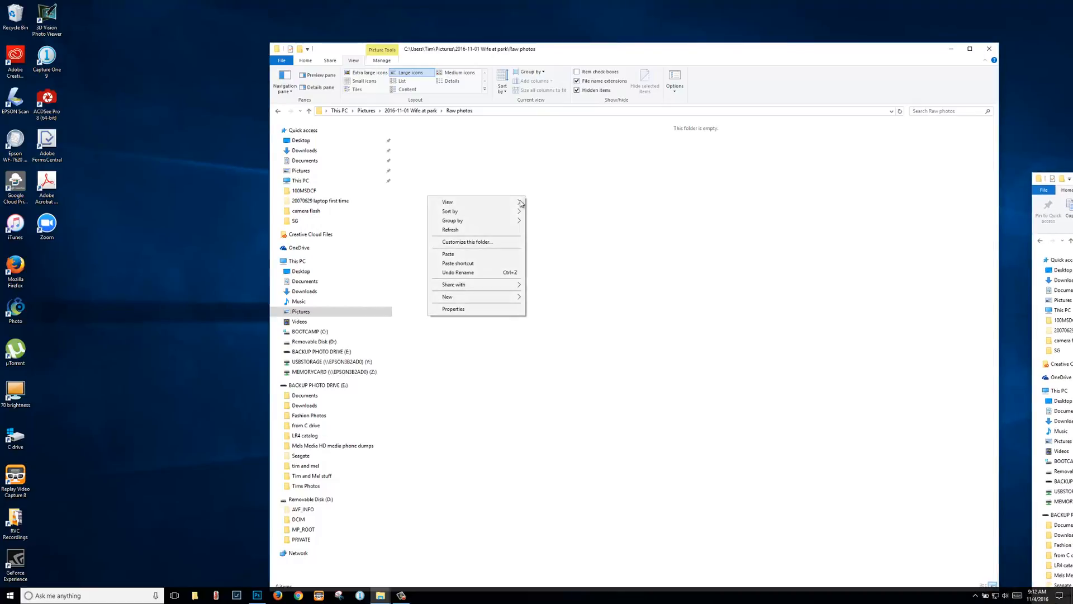
{"action": "left_click", "coordinate": [478, 254]}
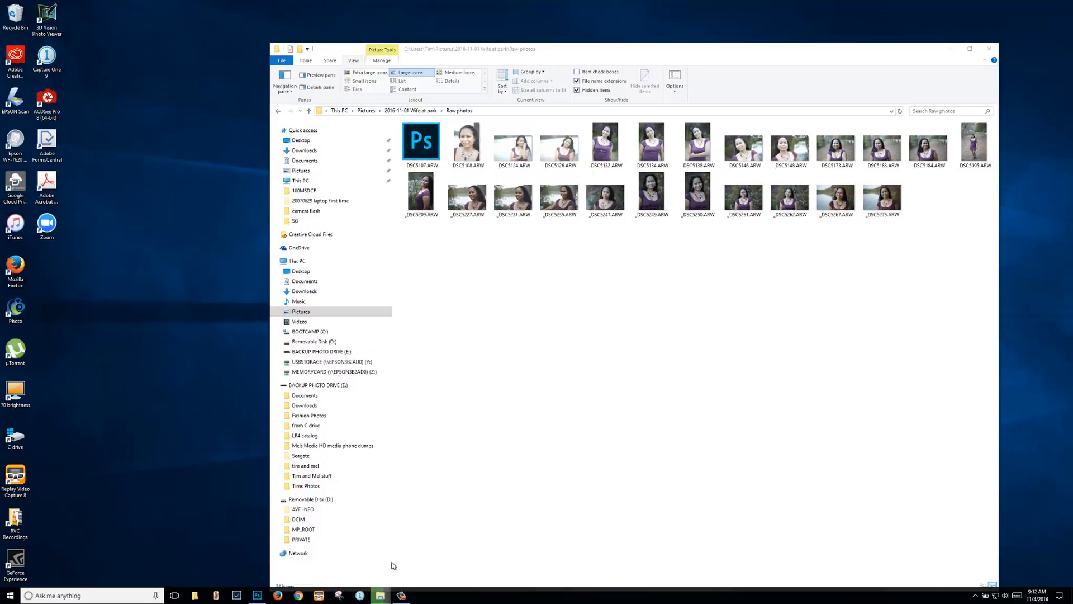
{"action": "mouse_move", "coordinate": [383, 595]}
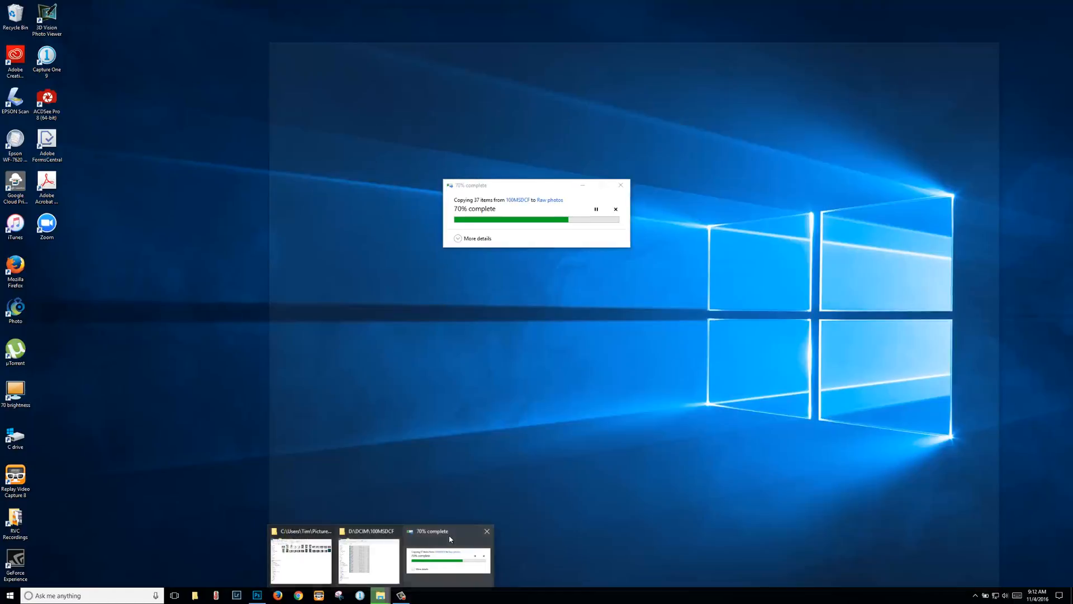
{"action": "left_click", "coordinate": [442, 556]}
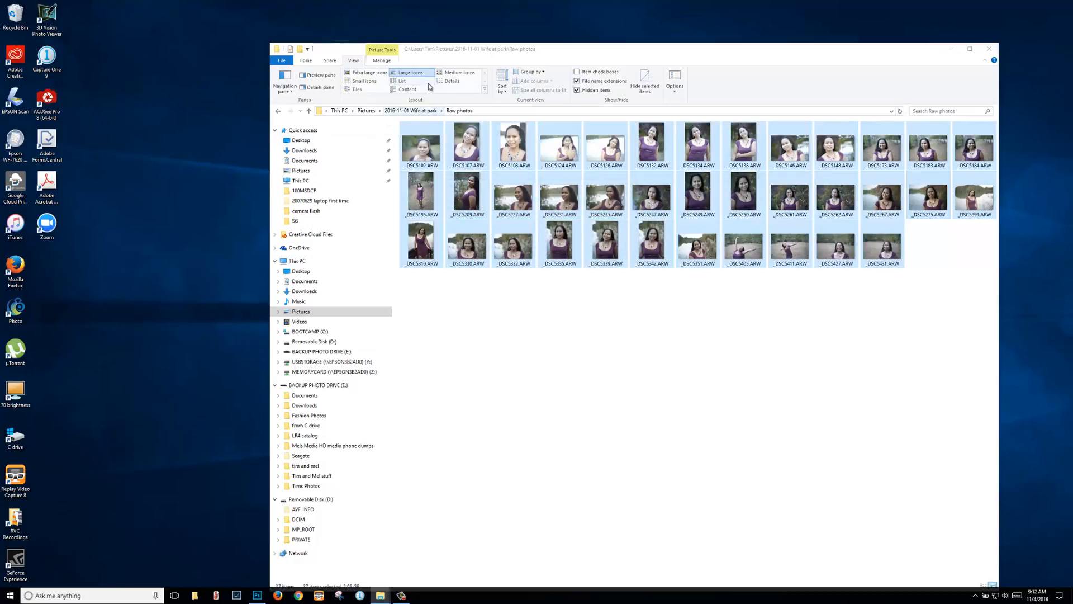
{"action": "left_click", "coordinate": [410, 111]}
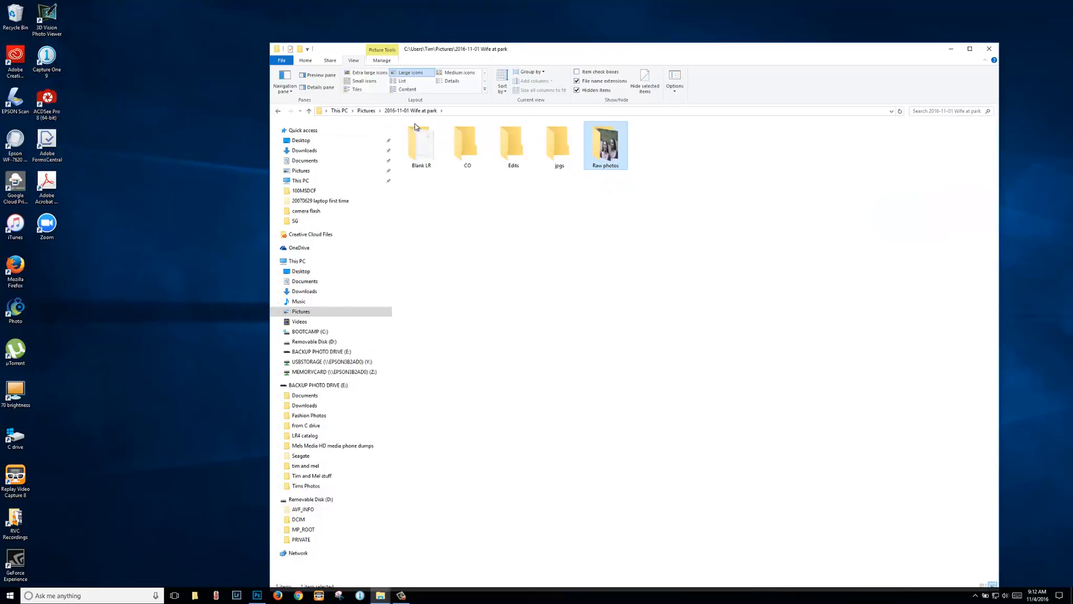
Step: Launch Lightroom on Wife at park.lrcat from the shoot's Blank LR folder
{"action": "double_click", "coordinate": [428, 151]}
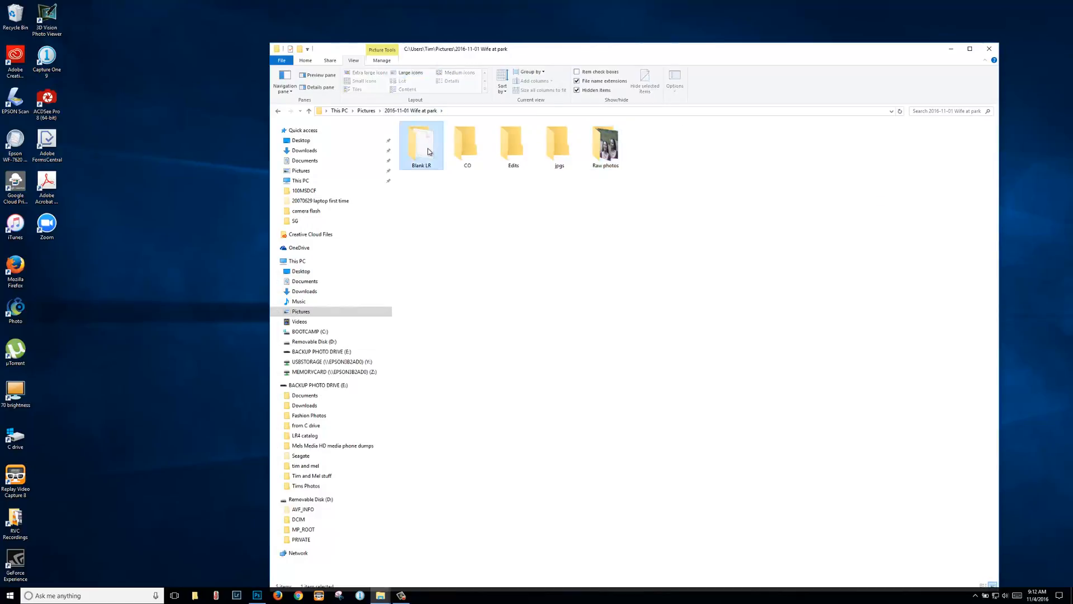
{"action": "left_click", "coordinate": [516, 159]}
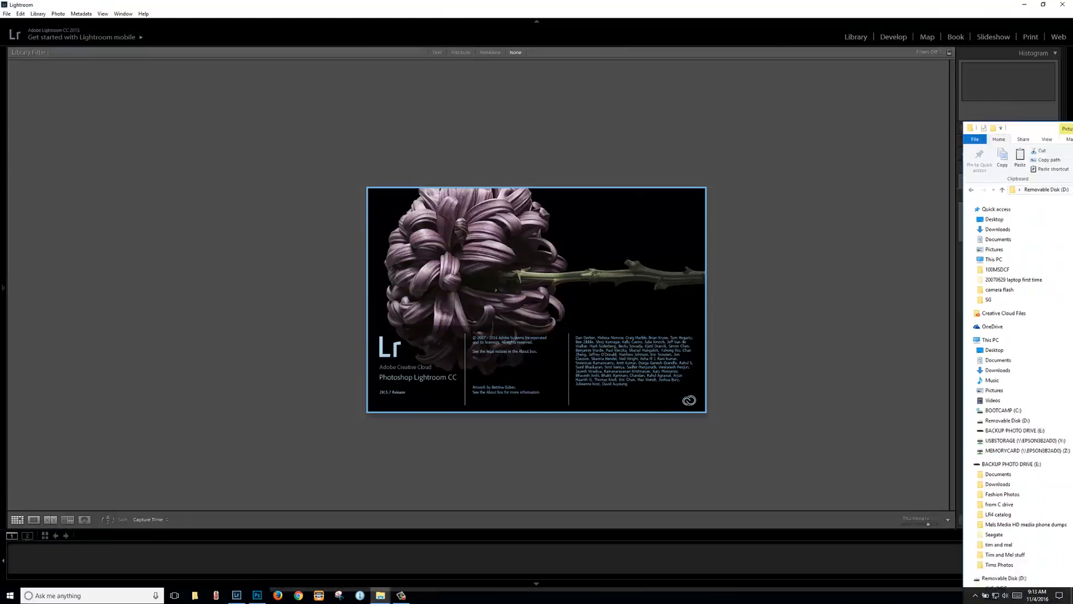
{"action": "left_click_drag", "start_coordinate": [1072, 133], "coordinate": [901, 103]}
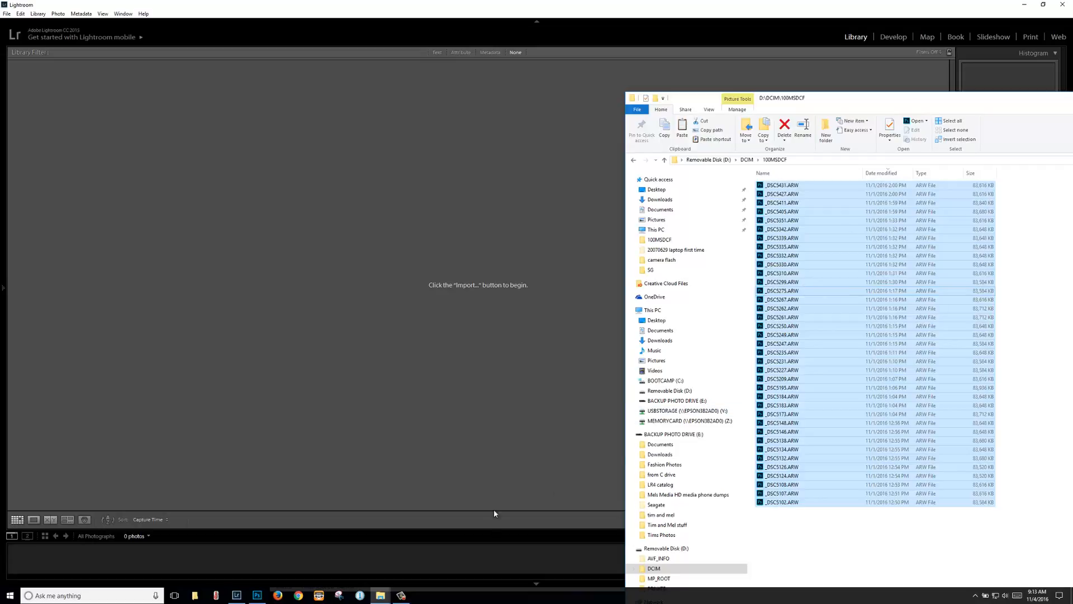
Step: Show Pictures in the Explorer window and select the 2016-11-01 Wife at park folder
{"action": "left_click", "coordinate": [663, 221]}
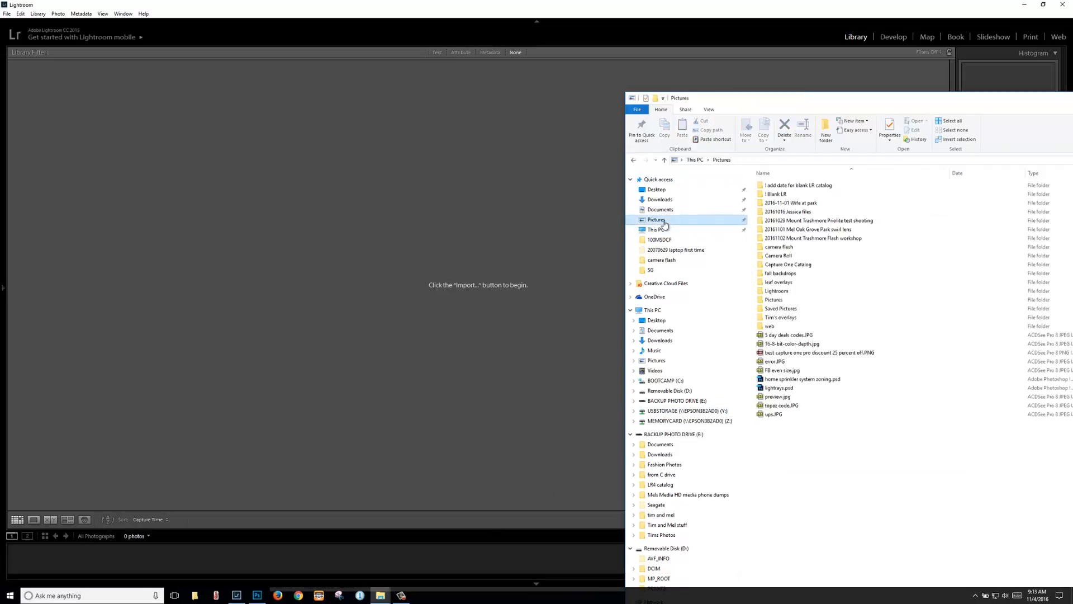
{"action": "left_click", "coordinate": [798, 205]}
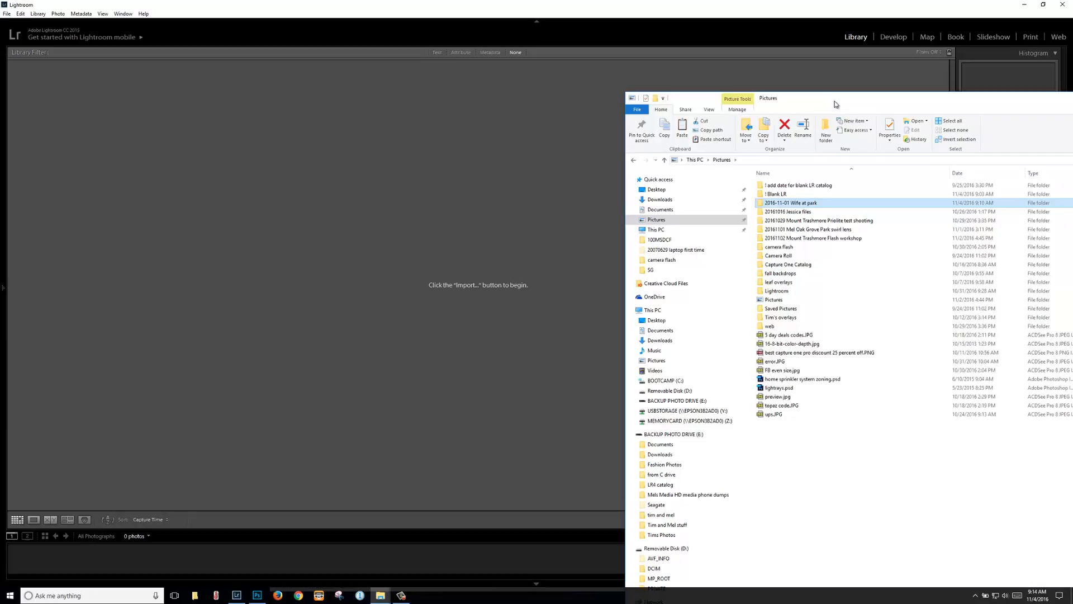
{"action": "left_click", "coordinate": [798, 203]}
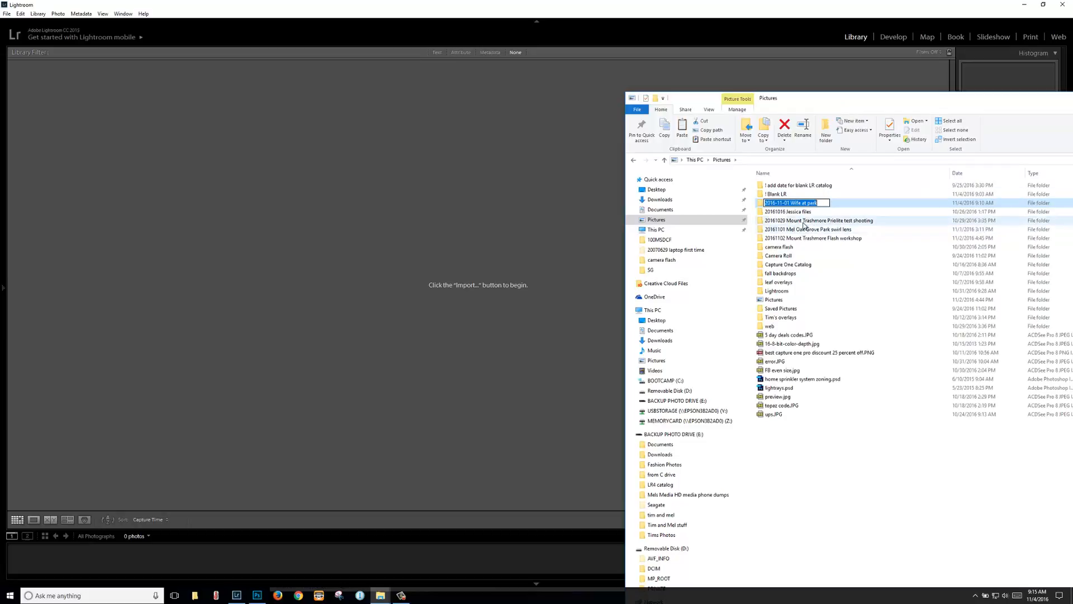
{"action": "left_click", "coordinate": [804, 213]}
{"action": "left_click", "coordinate": [801, 205]}
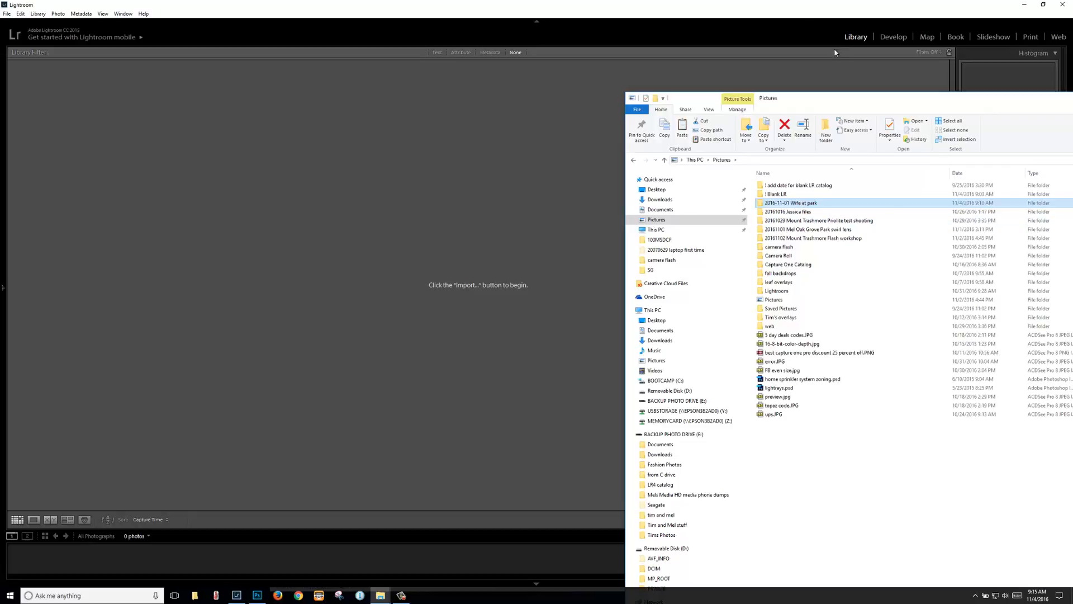
{"action": "left_click_drag", "start_coordinate": [858, 105], "coordinate": [1072, 162]}
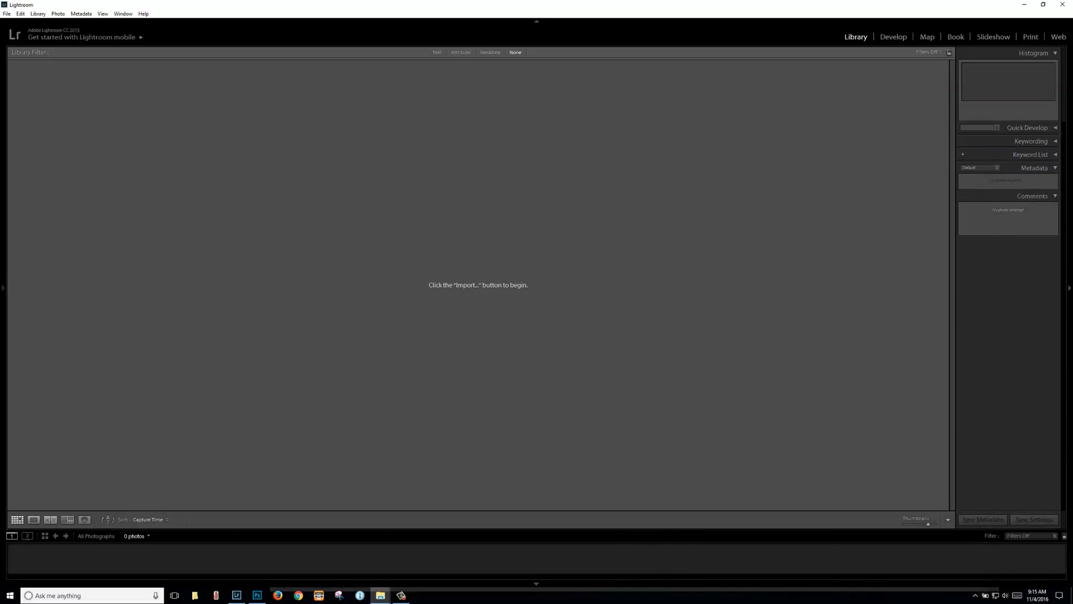
{"action": "left_click_drag", "start_coordinate": [1072, 121], "coordinate": [798, 66]}
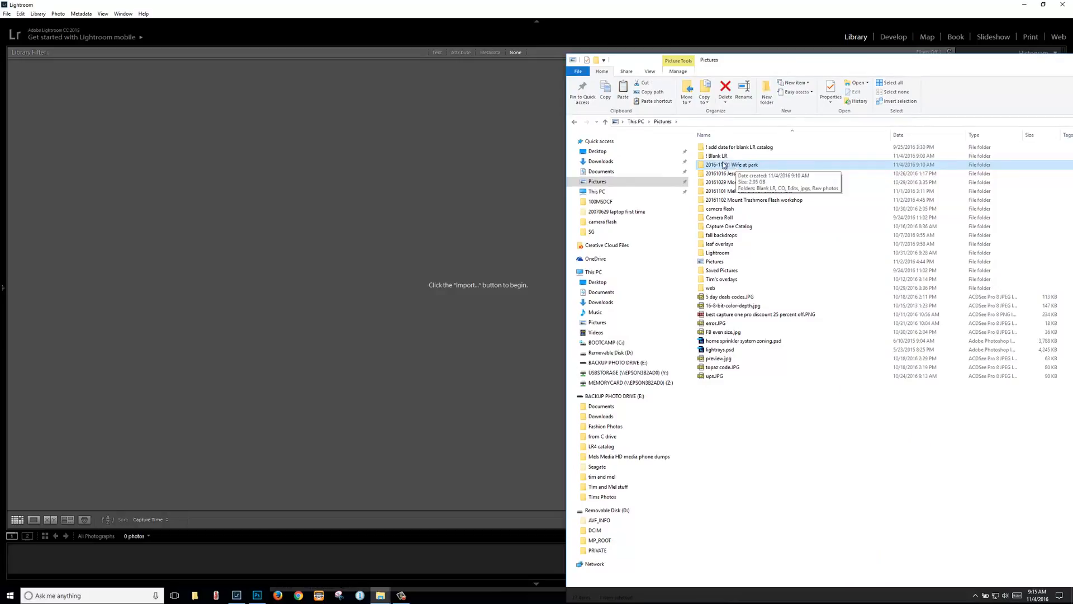
Step: Check the Raw photos folder, then close the extra Explorer window
{"action": "double_click", "coordinate": [737, 165]}
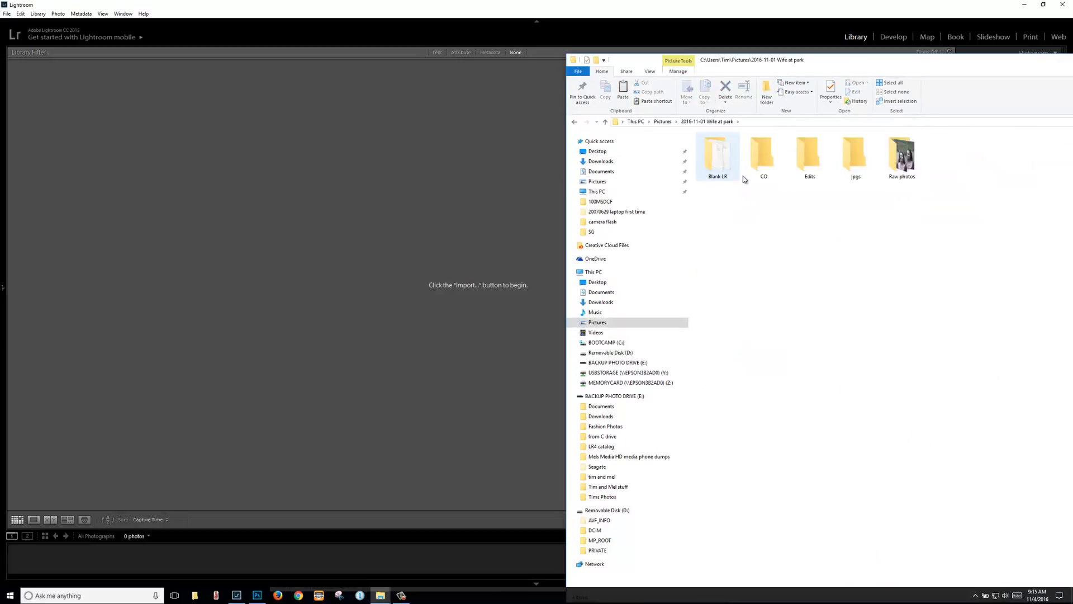
{"action": "left_click", "coordinate": [906, 166]}
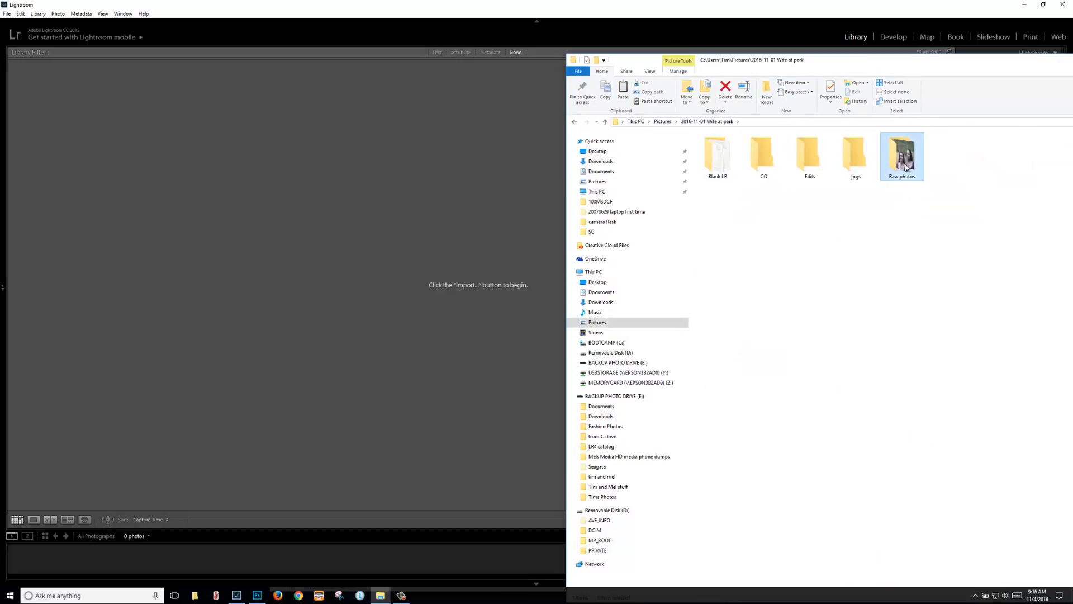
{"action": "double_click", "coordinate": [906, 166]}
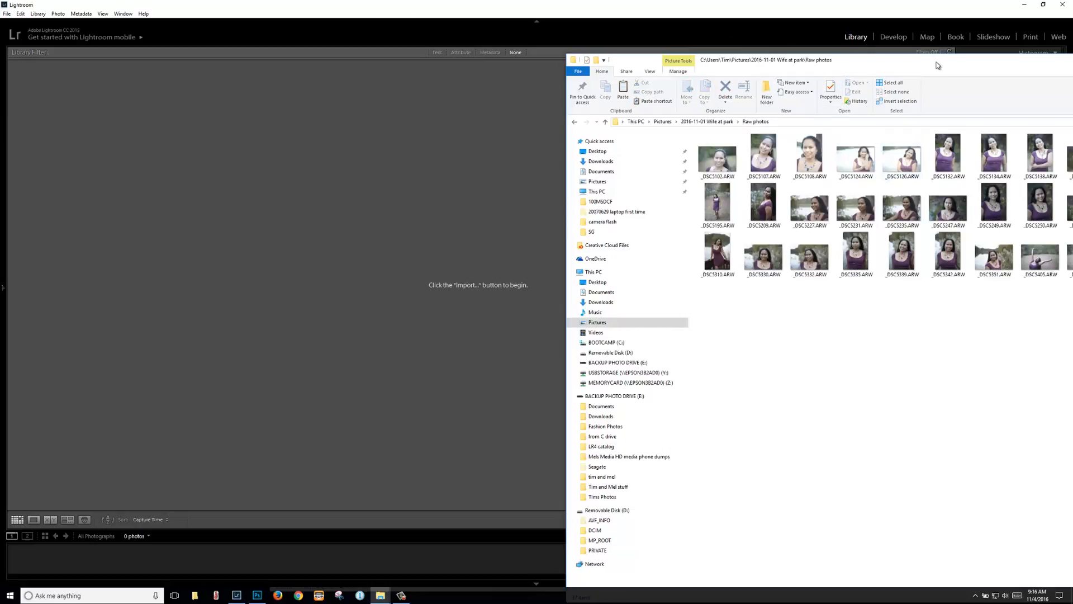
{"action": "left_click_drag", "start_coordinate": [937, 63], "coordinate": [522, 36]}
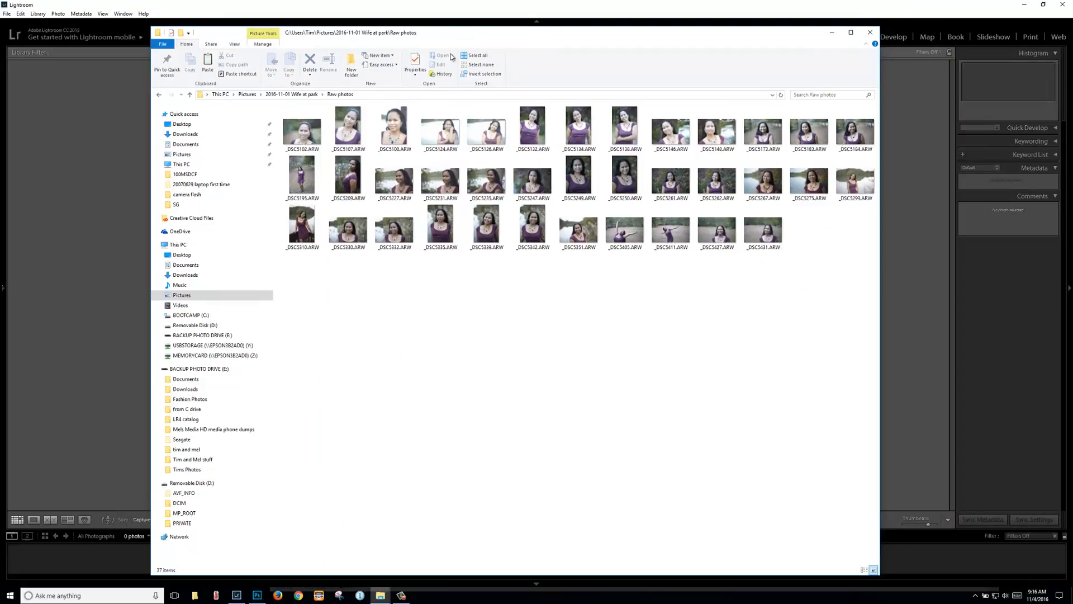
{"action": "left_click_drag", "start_coordinate": [647, 41], "coordinate": [655, 137]}
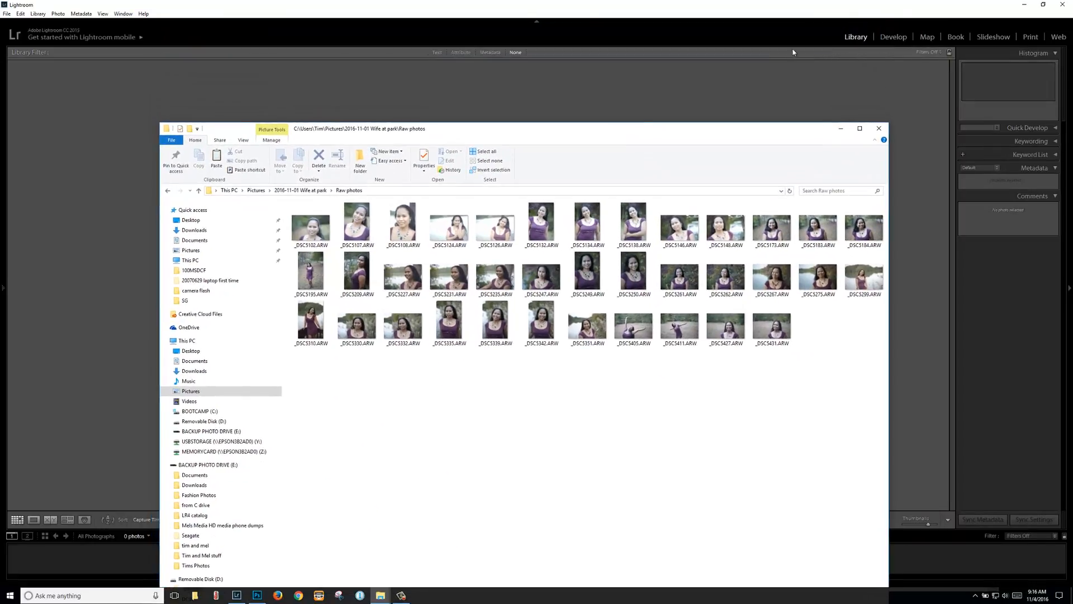
{"action": "left_click", "coordinate": [757, 12]}
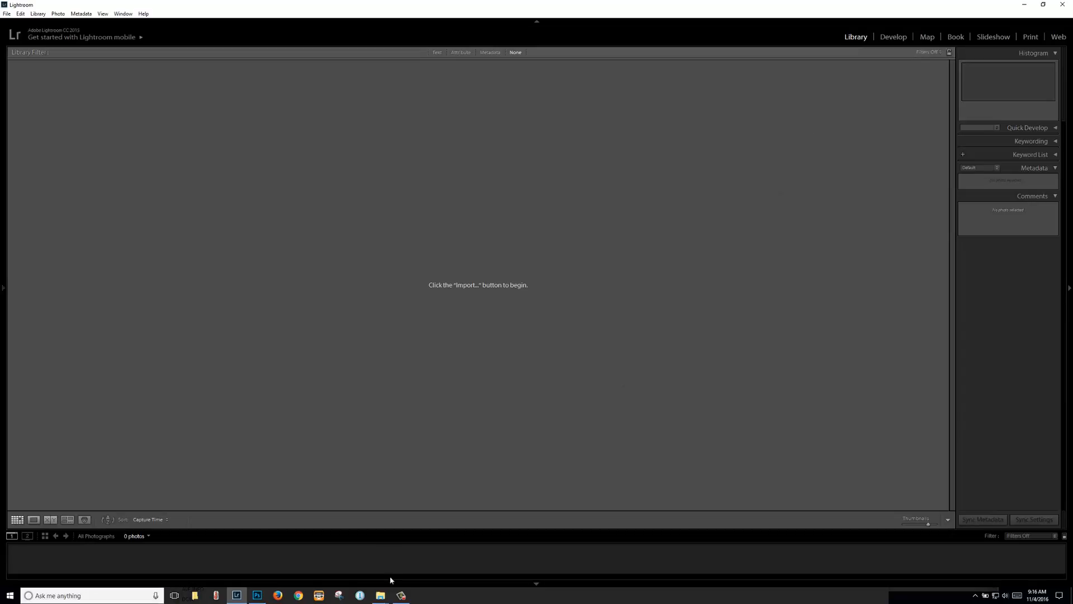
{"action": "left_click", "coordinate": [381, 596]}
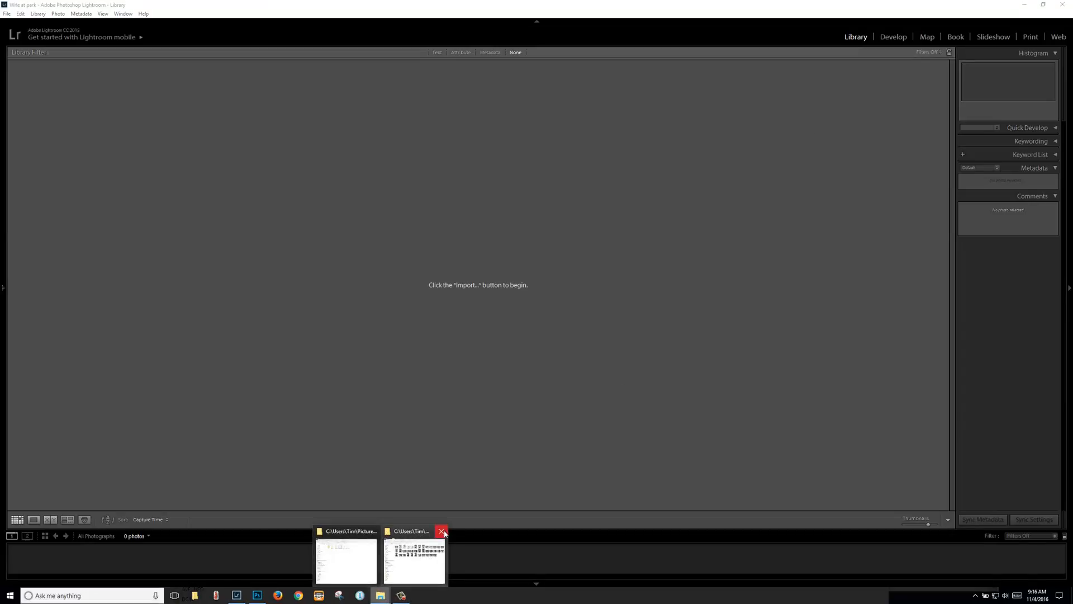
{"action": "left_click", "coordinate": [442, 531]}
{"action": "left_click", "coordinate": [380, 559]}
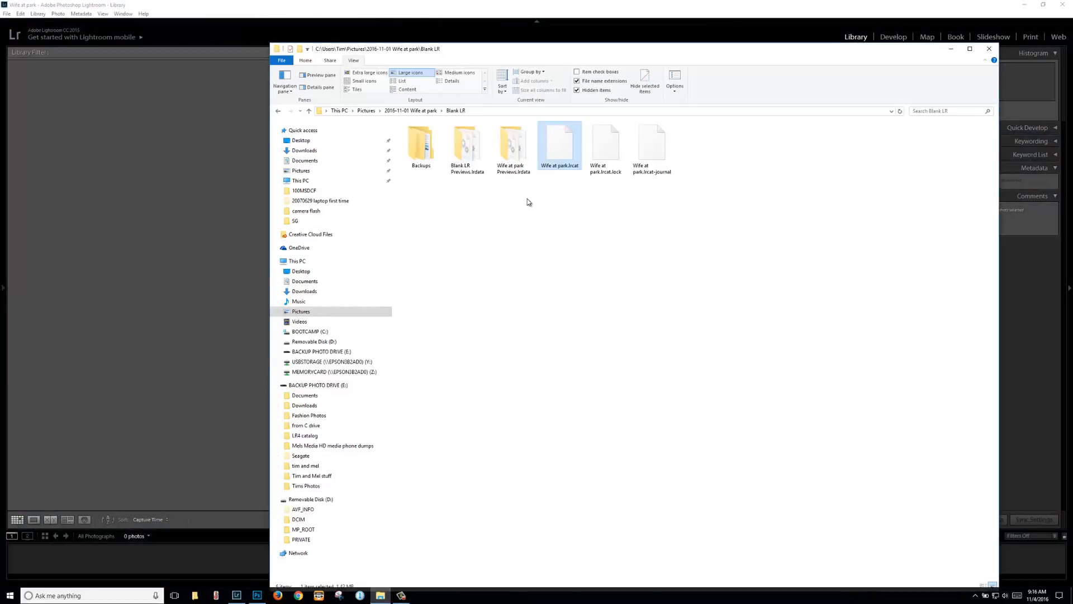
Step: Select the Edits, jpgs and Raw photos folders and drag them into Lightroom
{"action": "left_click", "coordinate": [430, 111]}
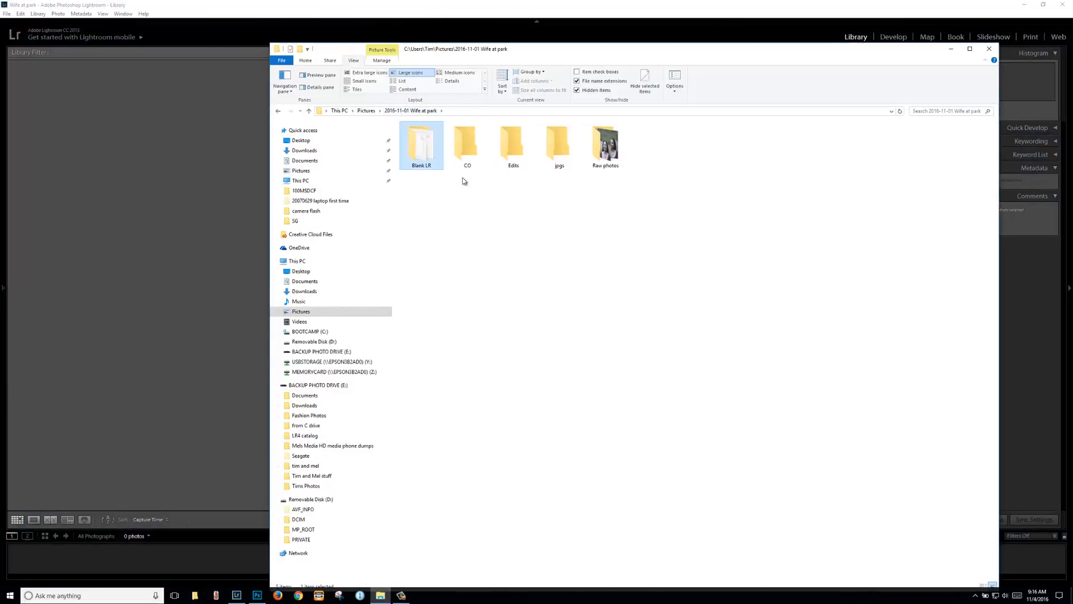
{"action": "left_click", "coordinate": [606, 159]}
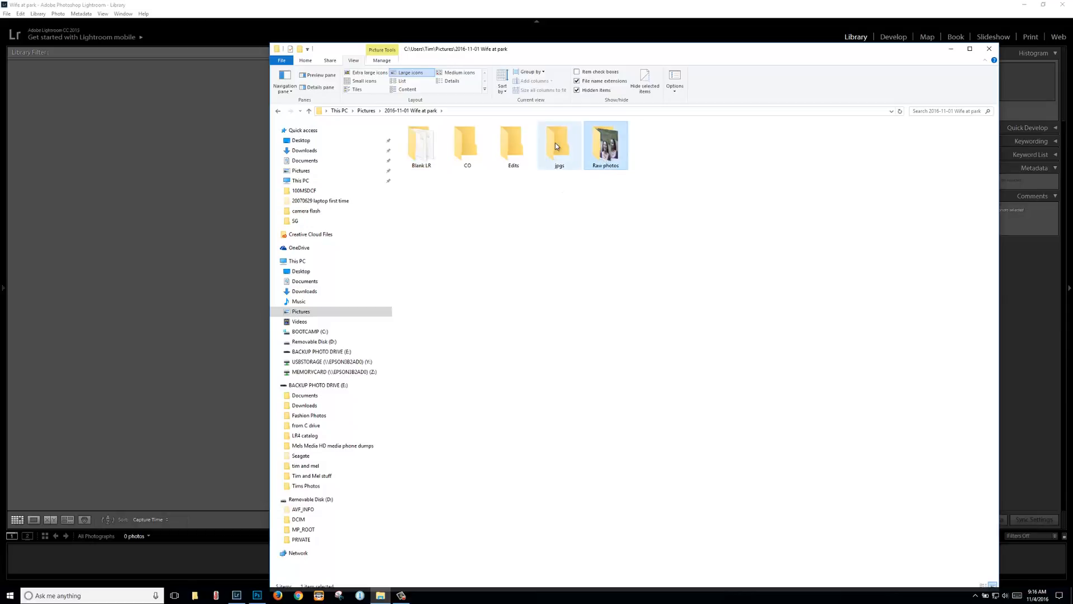
{"action": "left_click", "coordinate": [512, 148], "text": "shift"}
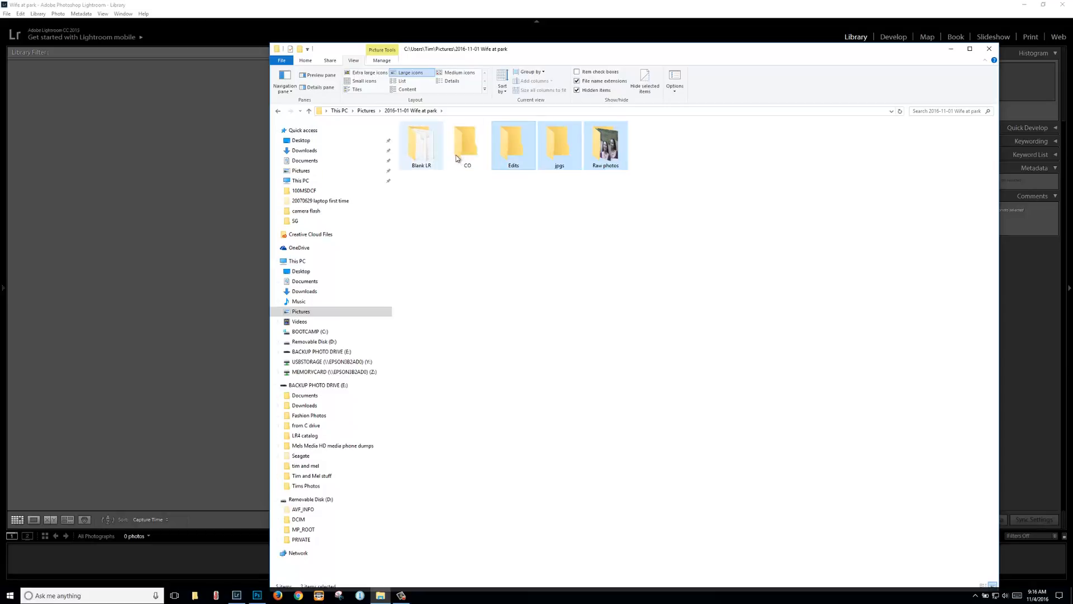
{"action": "left_click_drag", "start_coordinate": [514, 154], "coordinate": [209, 256]}
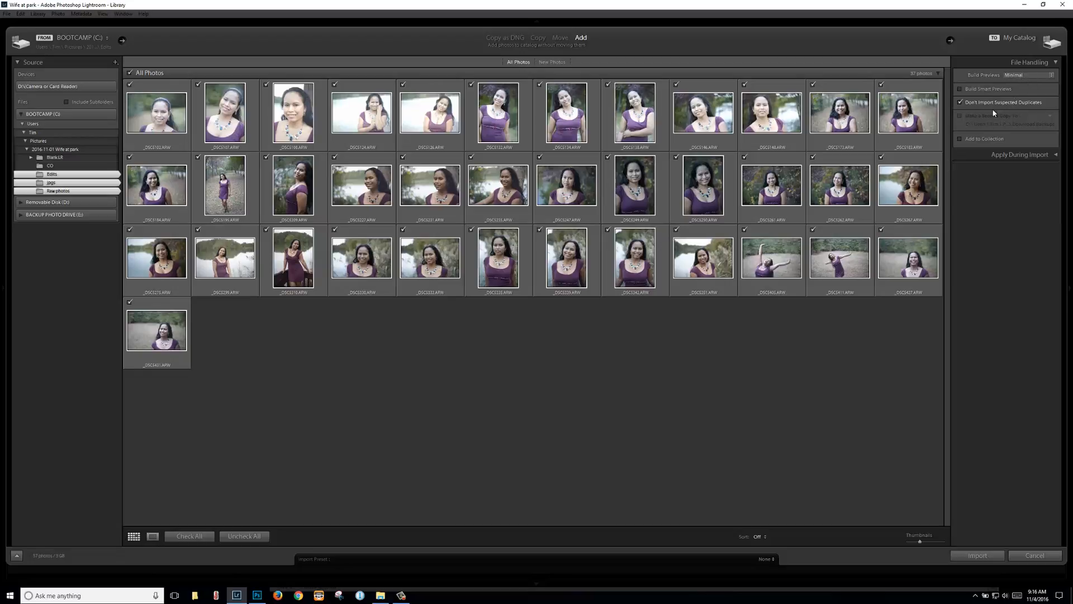
Step: Import the 37 ARW photos in Add mode
{"action": "left_click", "coordinate": [982, 555]}
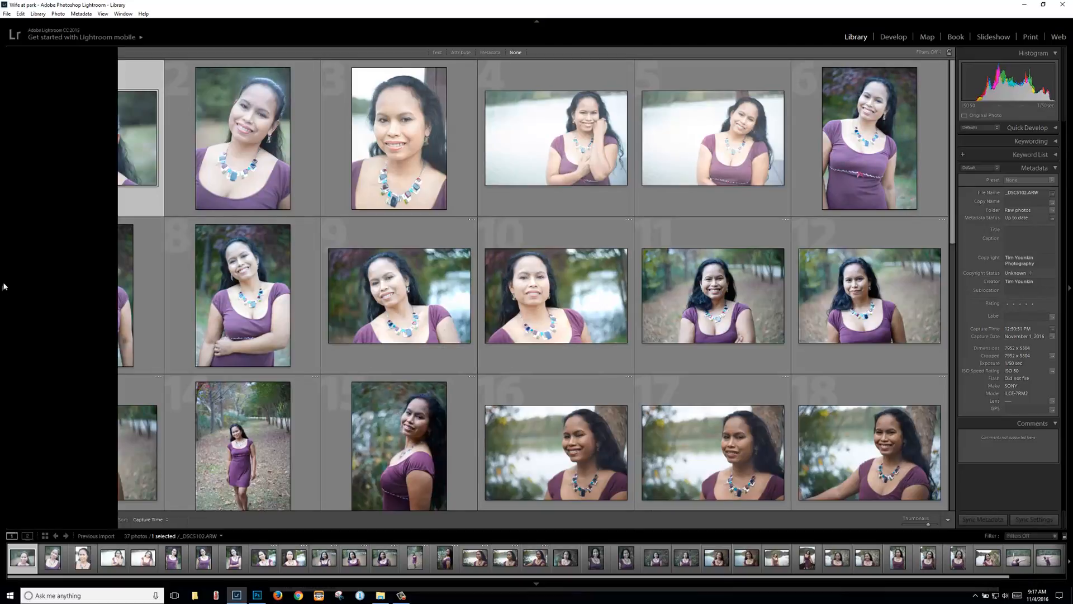
Step: Pin the Folders panel, view the 37 photos in Raw photos, and bring Explorer forward
{"action": "left_click", "coordinate": [2, 288]}
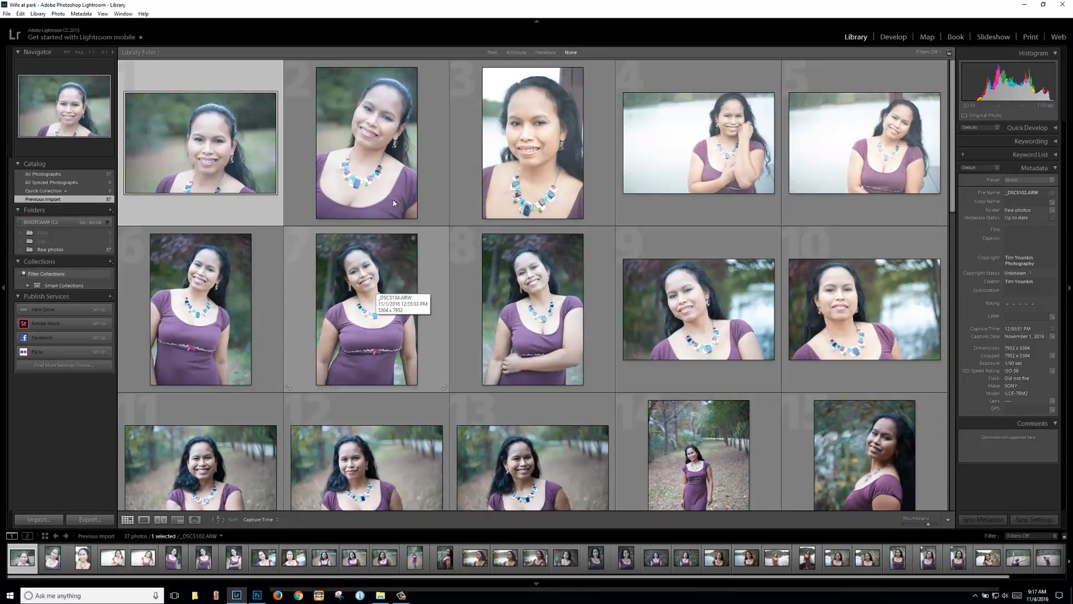
{"action": "left_click", "coordinate": [31, 231]}
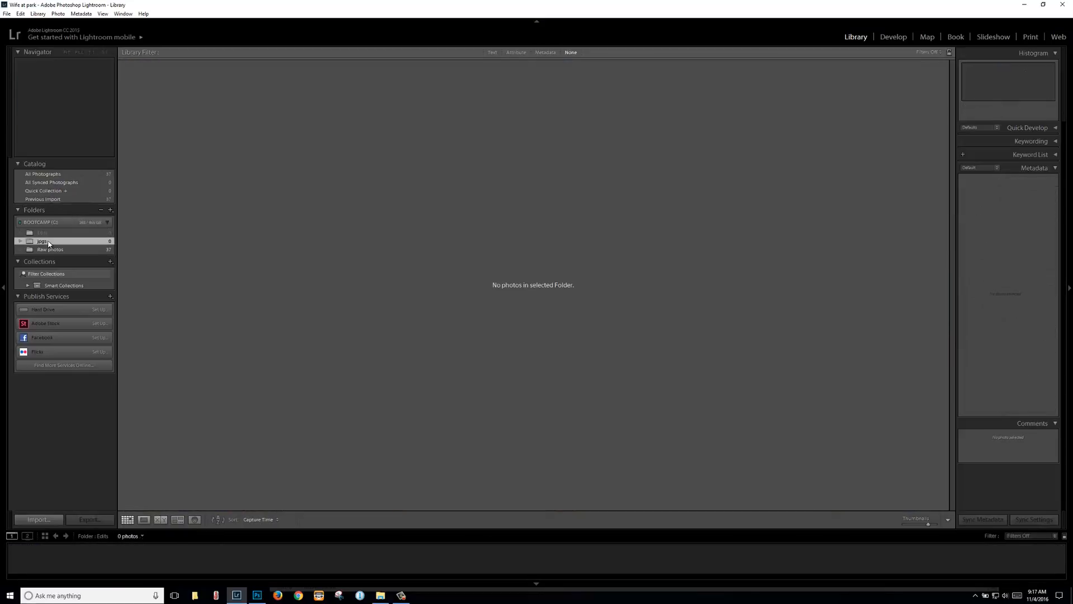
{"action": "left_click", "coordinate": [53, 250]}
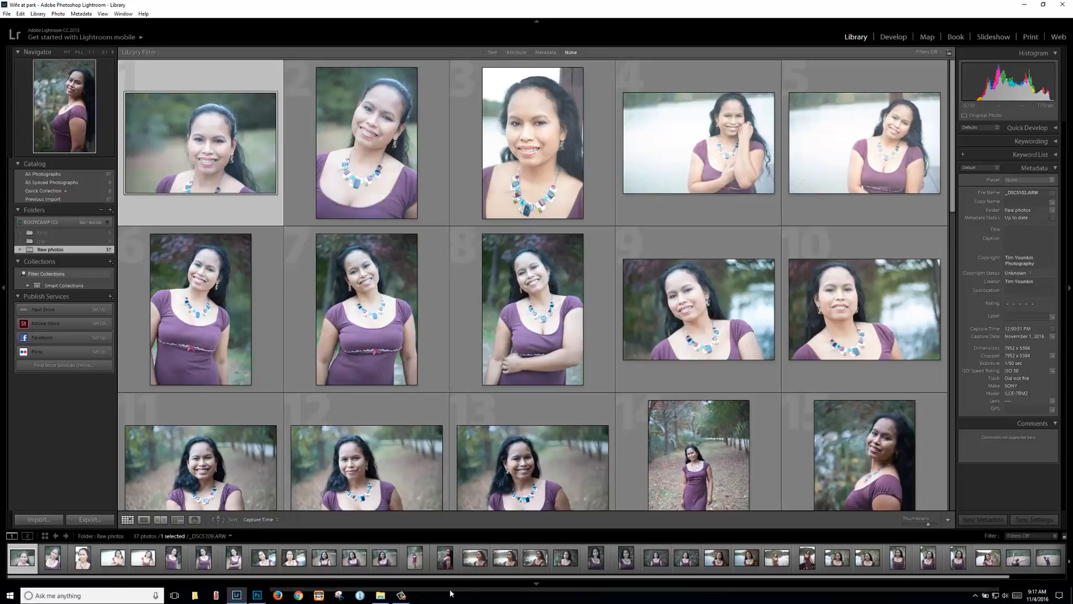
{"action": "left_click", "coordinate": [380, 595]}
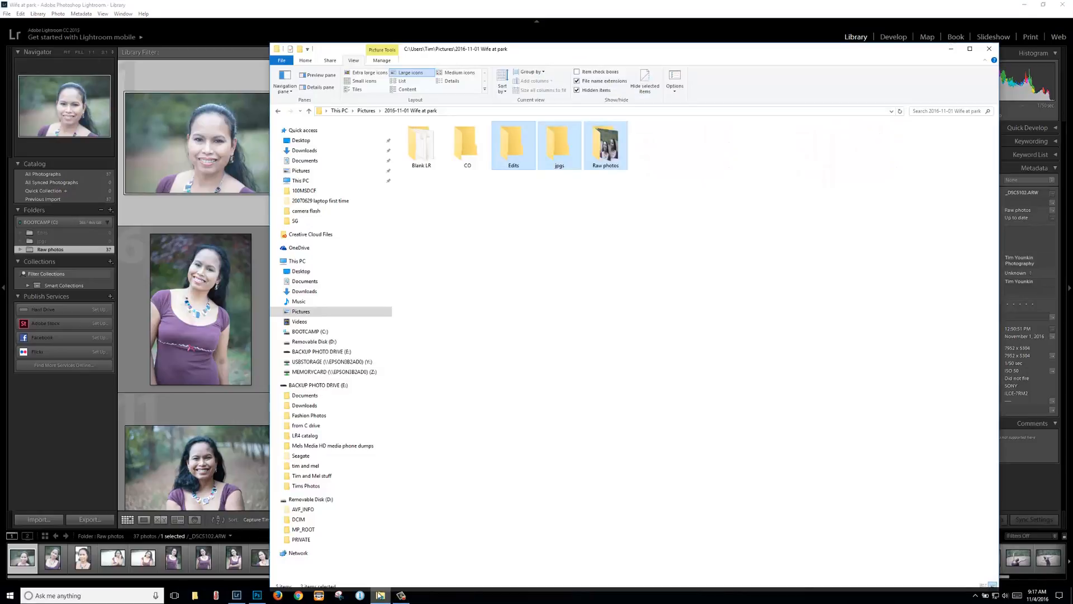
Step: Return Explorer to Pictures, select ! Blank LR, and move the window off-screen
{"action": "left_click", "coordinate": [367, 110]}
{"action": "left_click", "coordinate": [429, 145]}
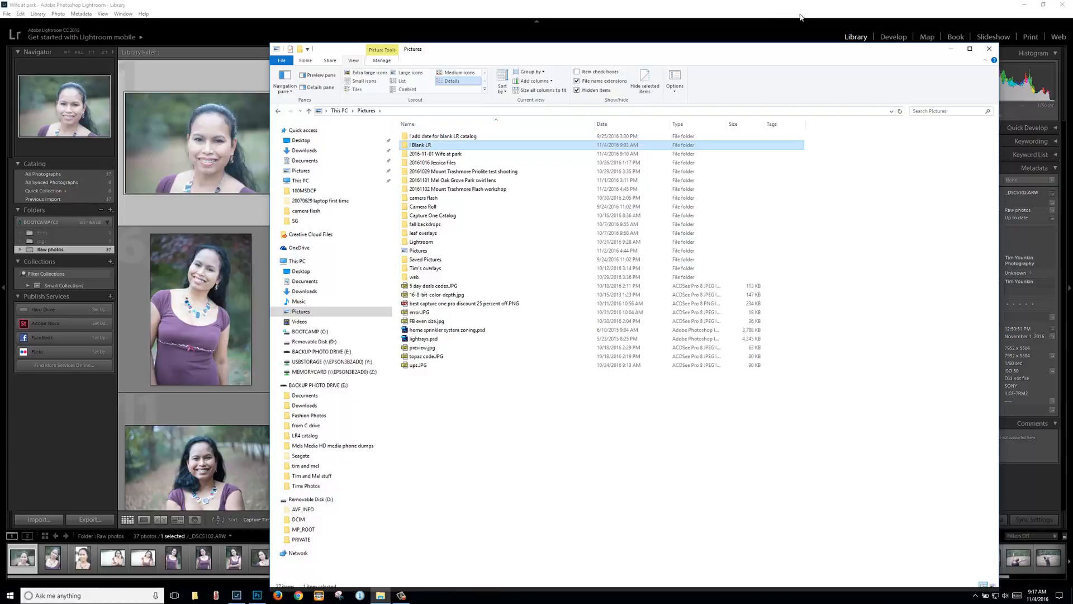
{"action": "left_click_drag", "start_coordinate": [877, 59], "coordinate": [1072, 145]}
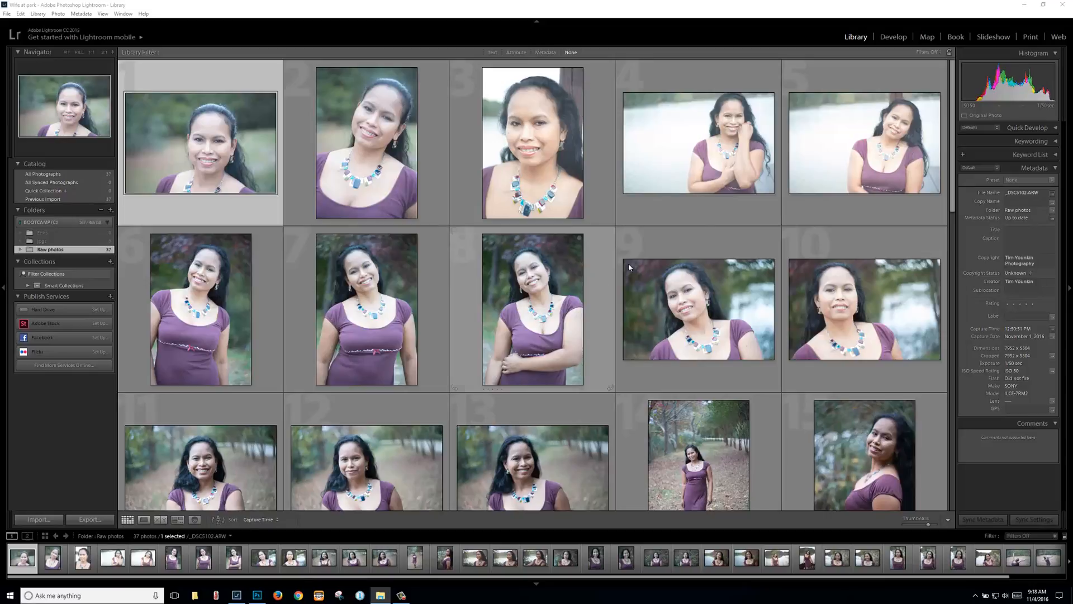
Step: Create a virtual copy of photo 20, _DSC5249.ARW
{"action": "scroll", "coordinate": [799, 262], "scroll_direction": "down", "scroll_amount": 5}
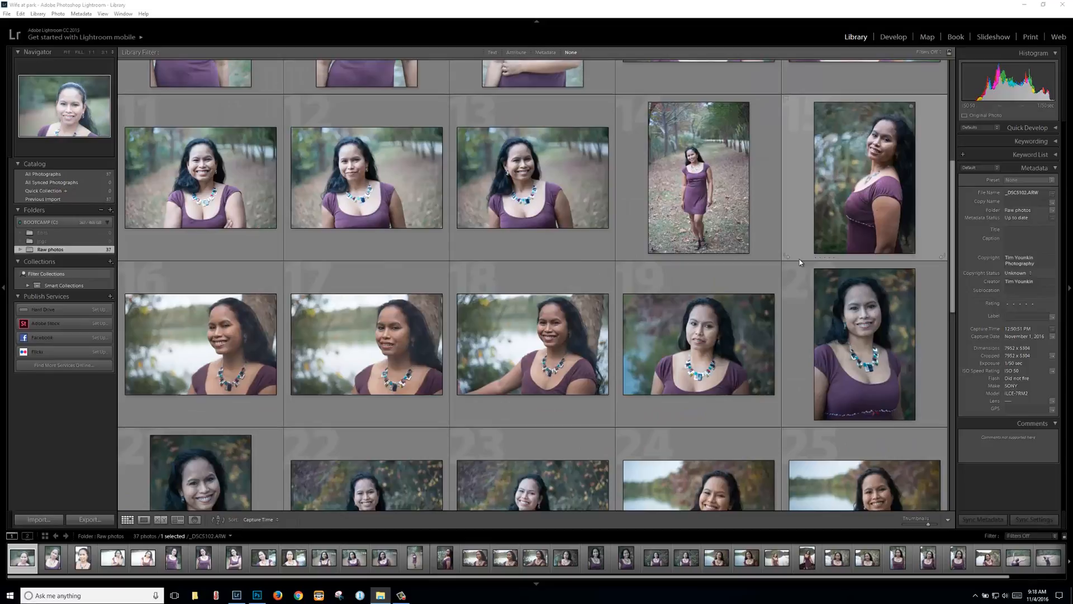
{"action": "scroll", "coordinate": [800, 260], "scroll_direction": "down", "scroll_amount": 3}
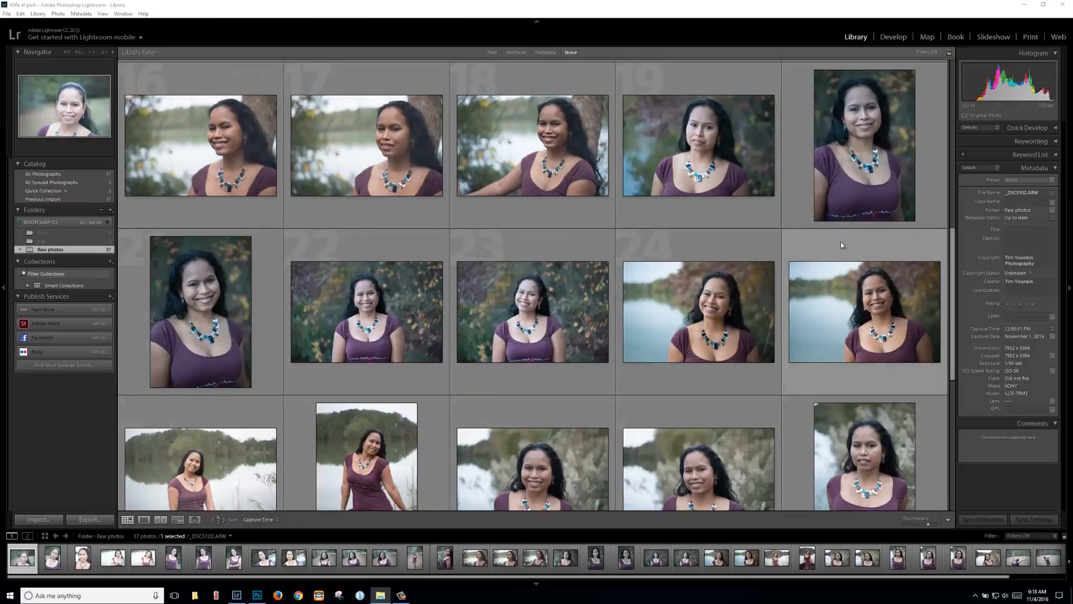
{"action": "left_click", "coordinate": [851, 144]}
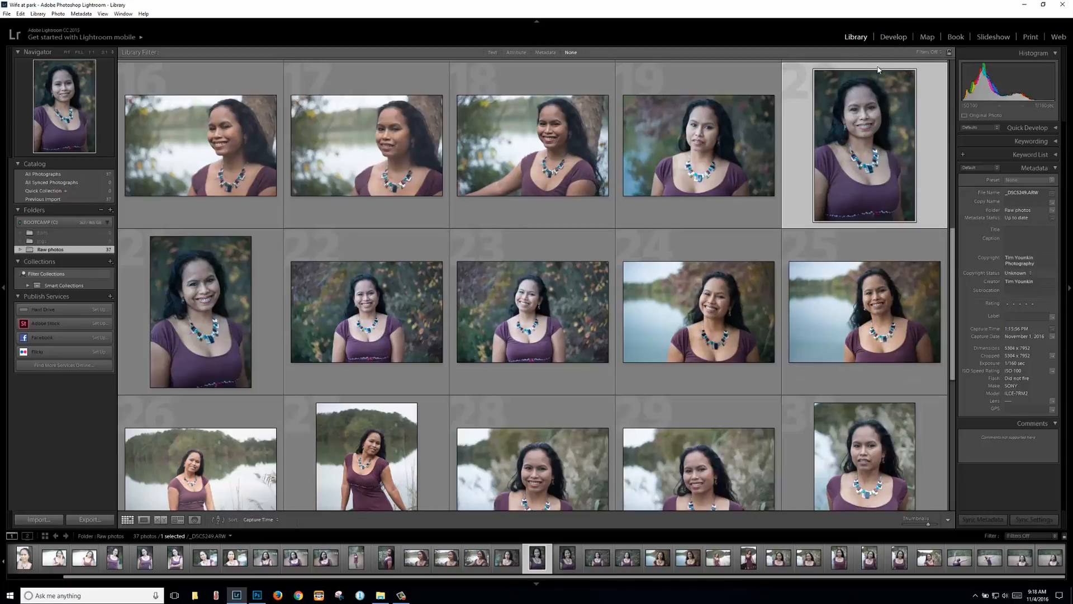
{"action": "right_click", "coordinate": [869, 128]}
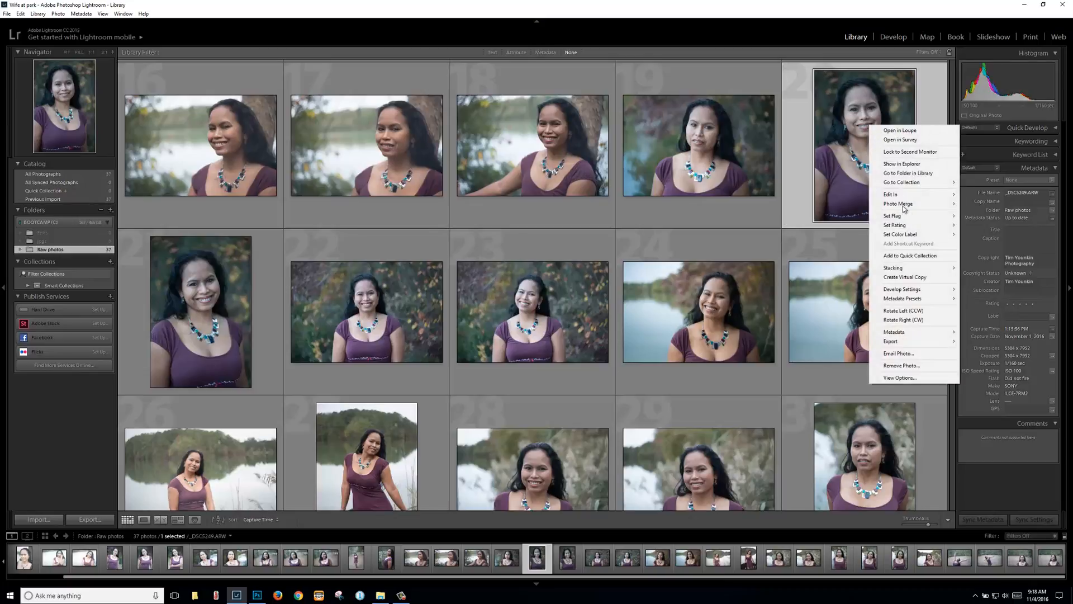
{"action": "left_click", "coordinate": [904, 277]}
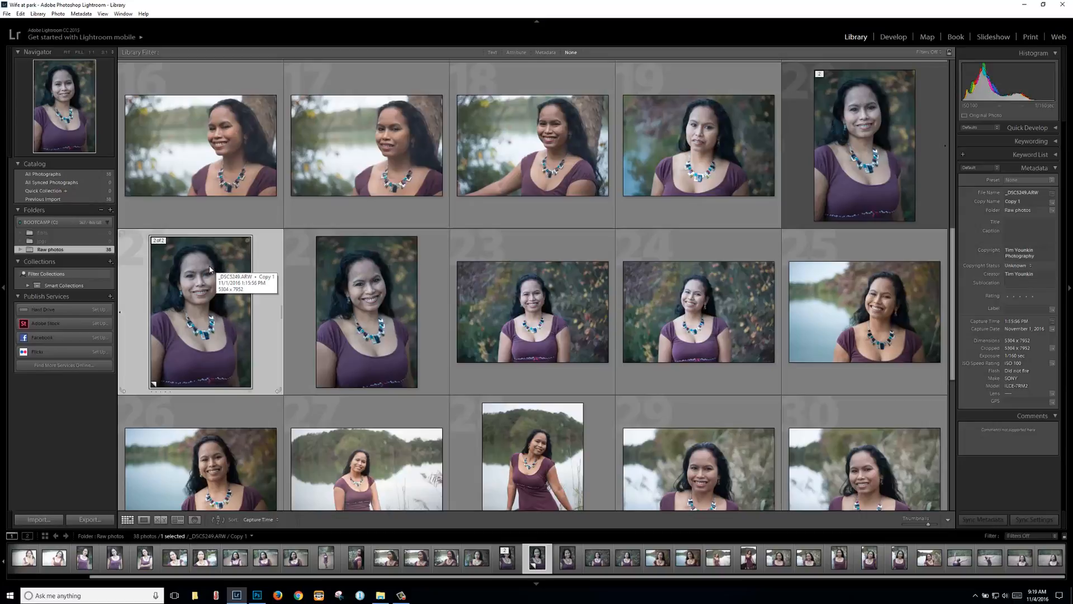
Step: In Develop, set the virtual copy's Exposure to +0.36, Shadows to +24 and Temp to 4500
{"action": "left_click", "coordinate": [898, 38]}
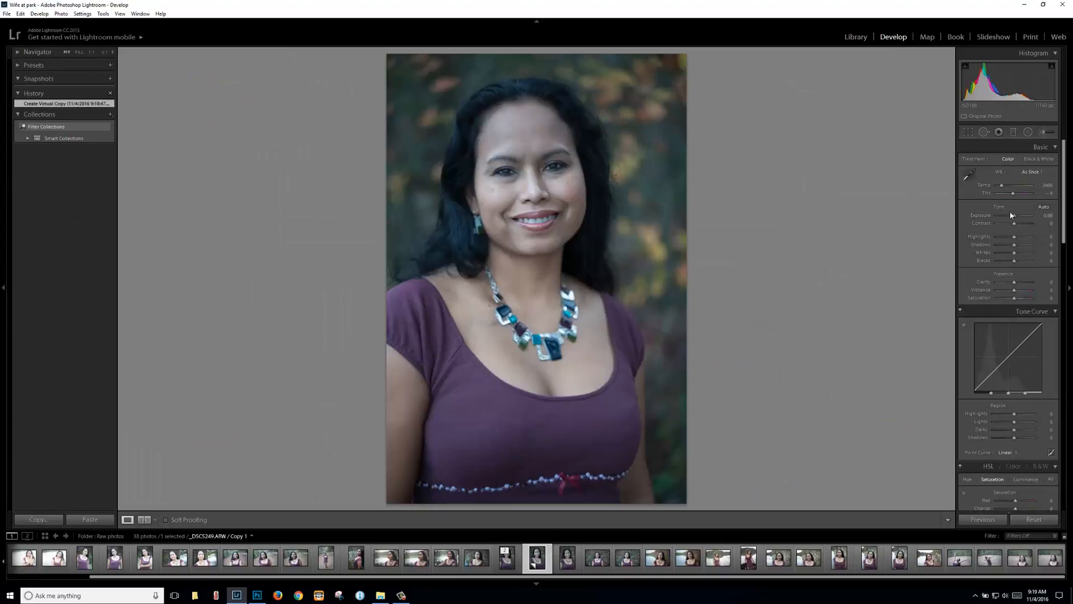
{"action": "left_click_drag", "start_coordinate": [1015, 218], "coordinate": [1021, 254]}
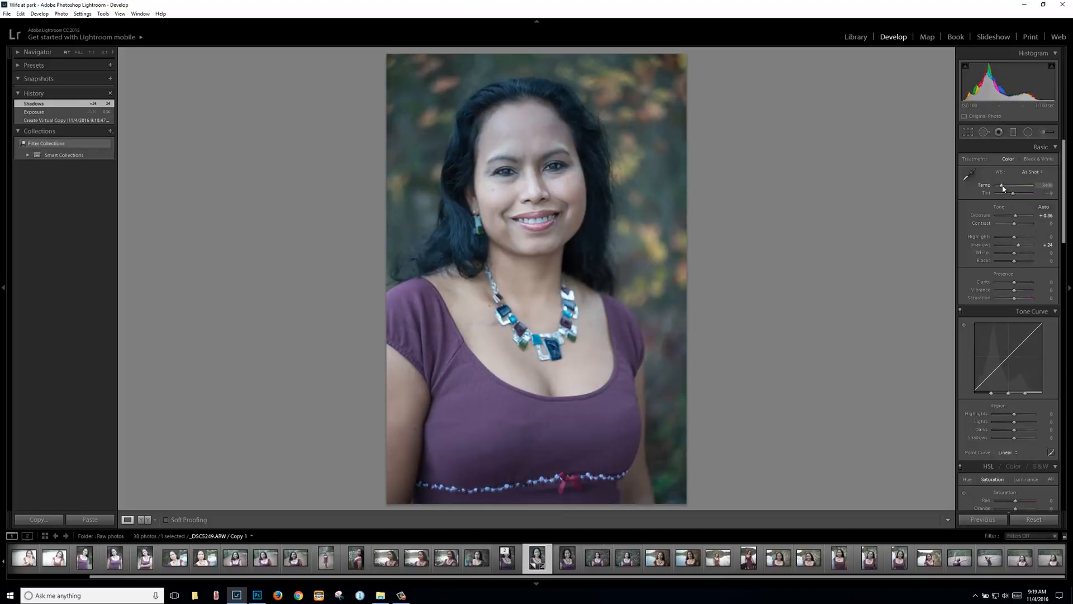
{"action": "left_click_drag", "start_coordinate": [1005, 190], "coordinate": [1009, 194]}
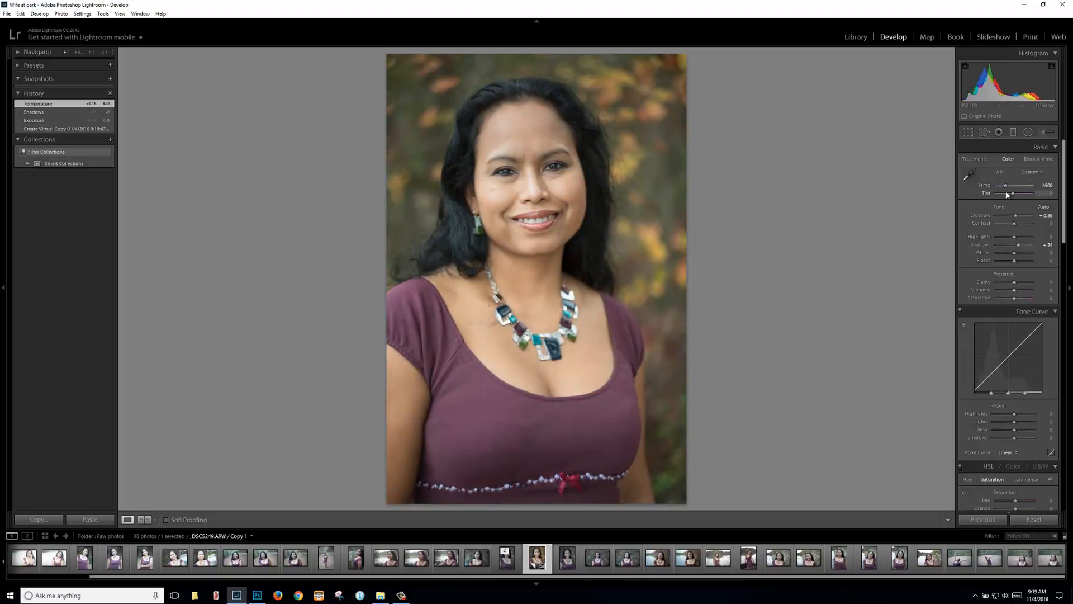
Step: Compare before and after views, then bring up the photo's Edit In menu
{"action": "key", "text": "backslash"}
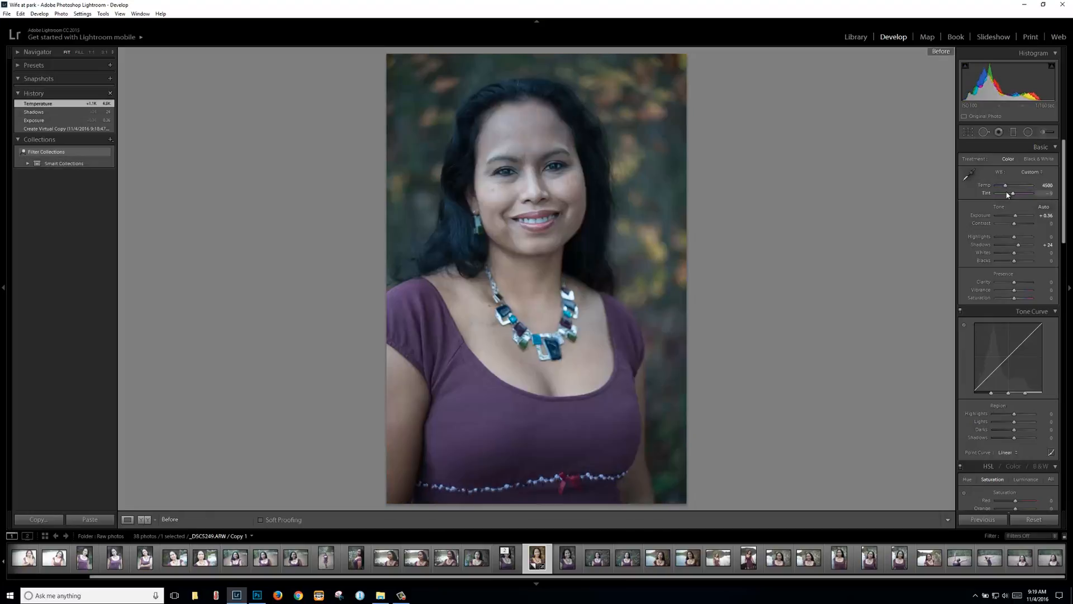
{"action": "key", "text": "backslash"}
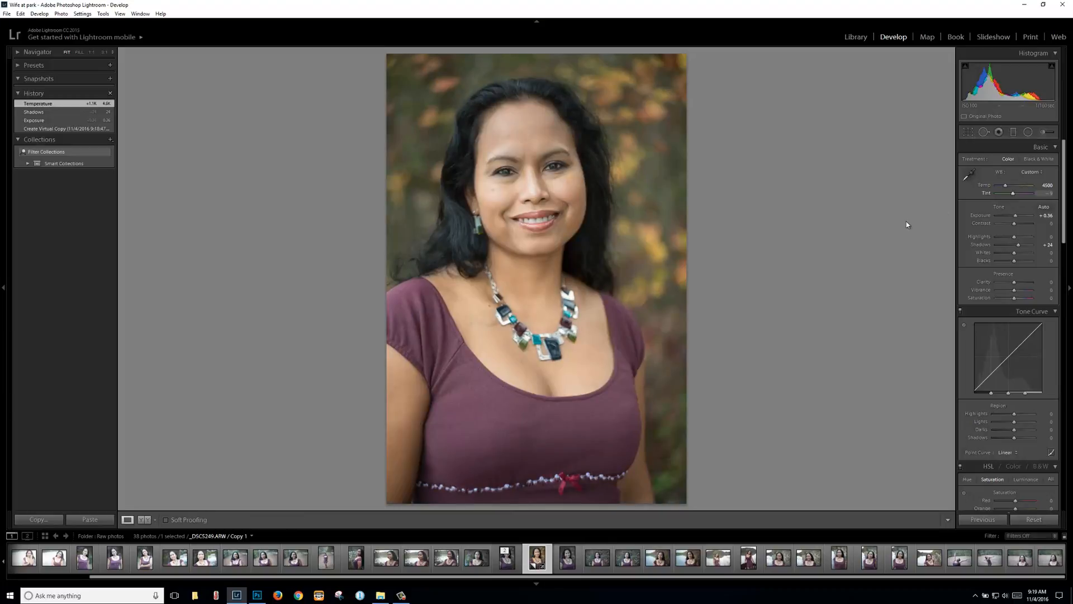
{"action": "right_click", "coordinate": [562, 251]}
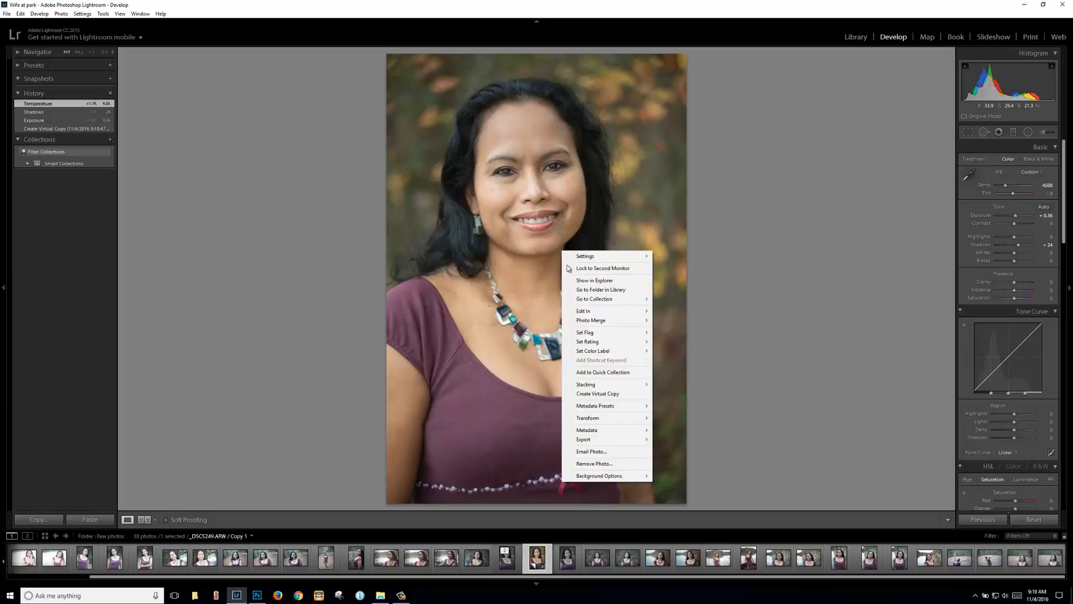
{"action": "mouse_move", "coordinate": [590, 313]}
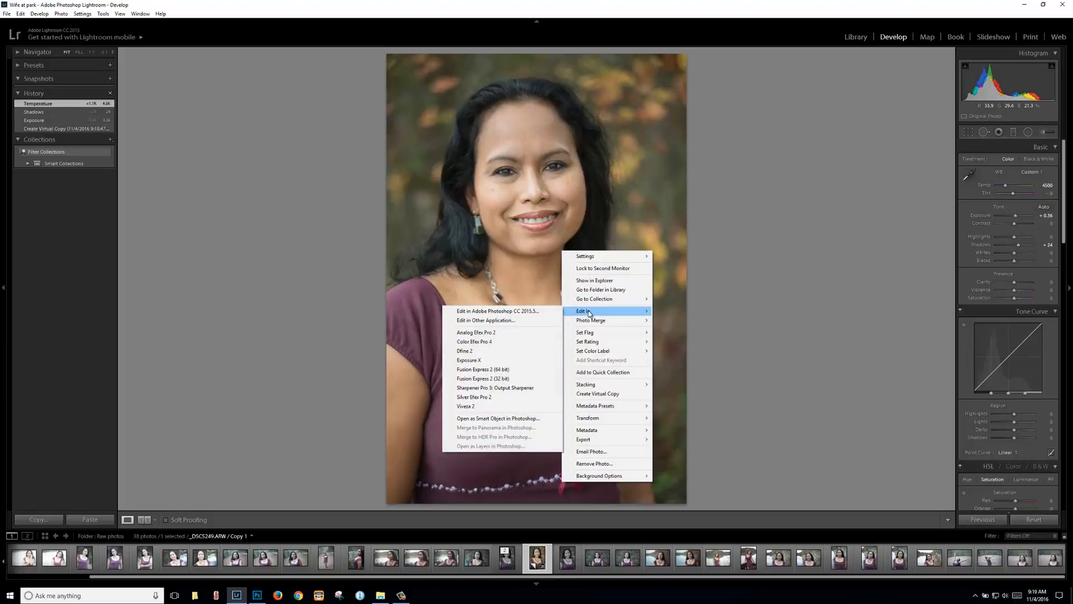
Step: Open the copy in Photoshop as a Smart Object and arrange the image, tools and Layers panel
{"action": "left_click", "coordinate": [515, 422]}
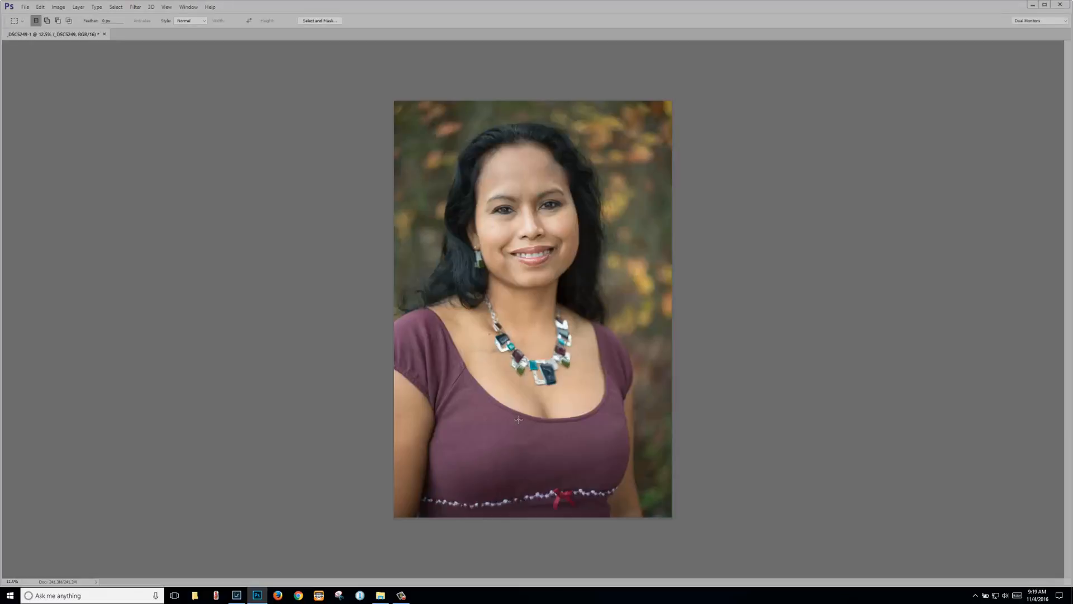
{"action": "key", "text": "f"}
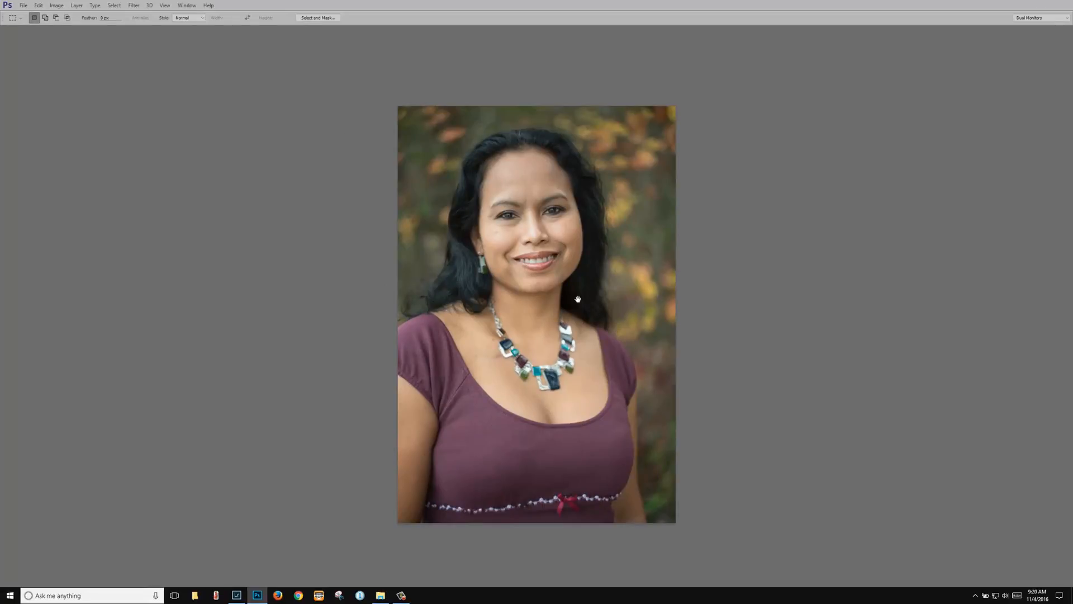
{"action": "left_click_drag", "start_coordinate": [576, 299], "coordinate": [369, 292]}
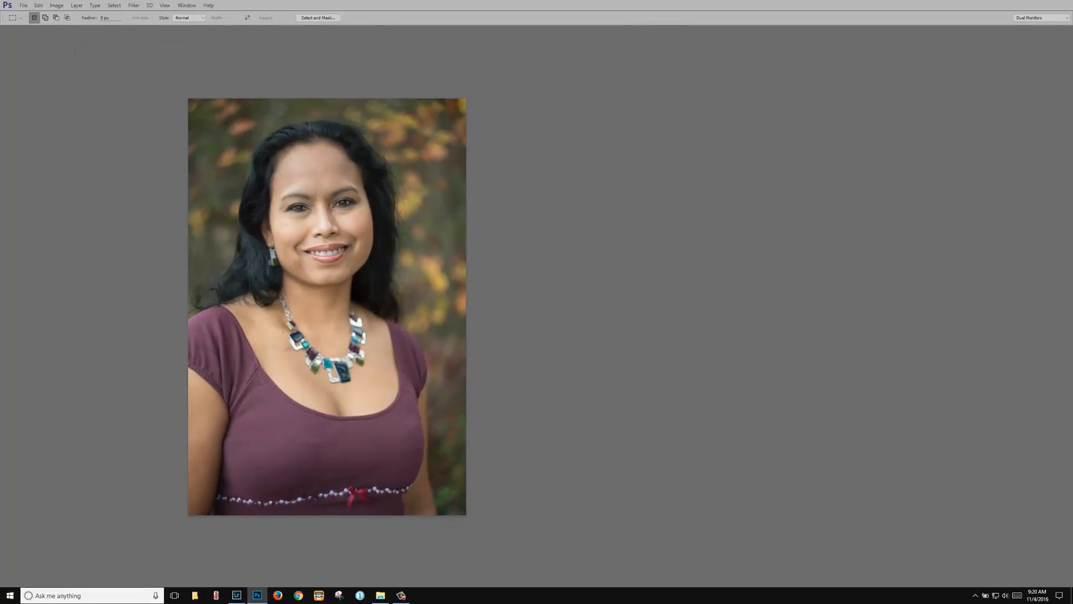
{"action": "left_click_drag", "start_coordinate": [1072, 61], "coordinate": [676, 93]}
{"action": "left_click_drag", "start_coordinate": [1053, 84], "coordinate": [785, 89]}
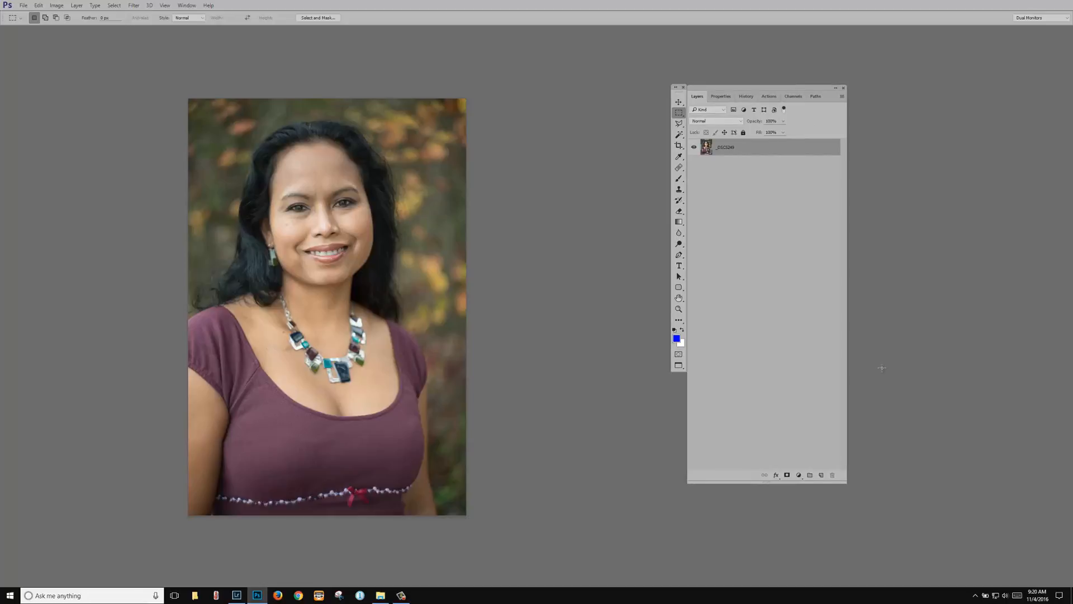
Step: Add a Gradient Map adjustment layer using the Violet, Orange gradient preset
{"action": "left_click", "coordinate": [799, 475]}
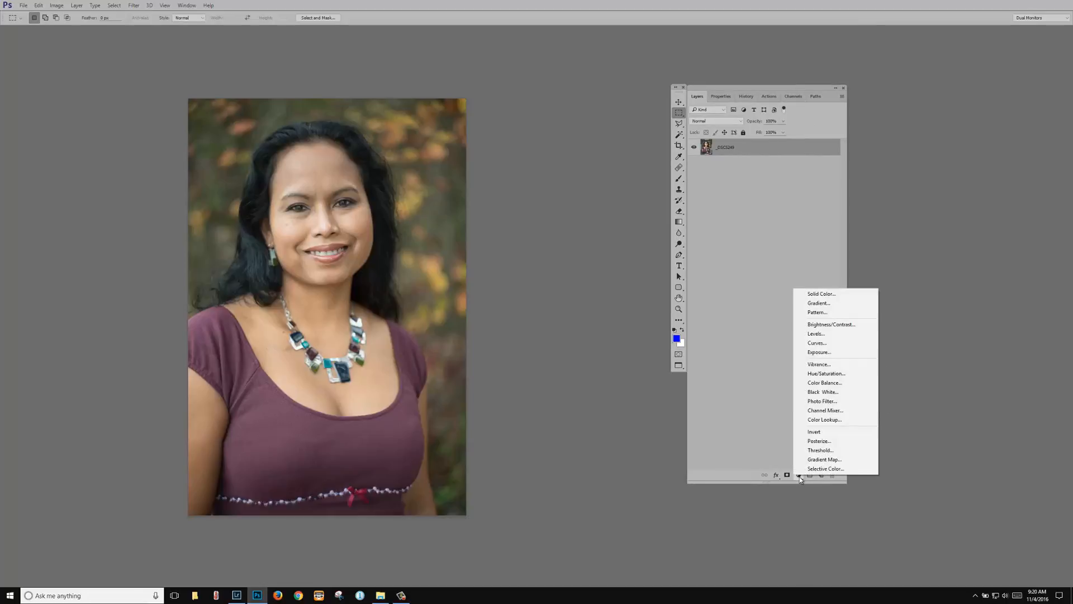
{"action": "left_click", "coordinate": [824, 460]}
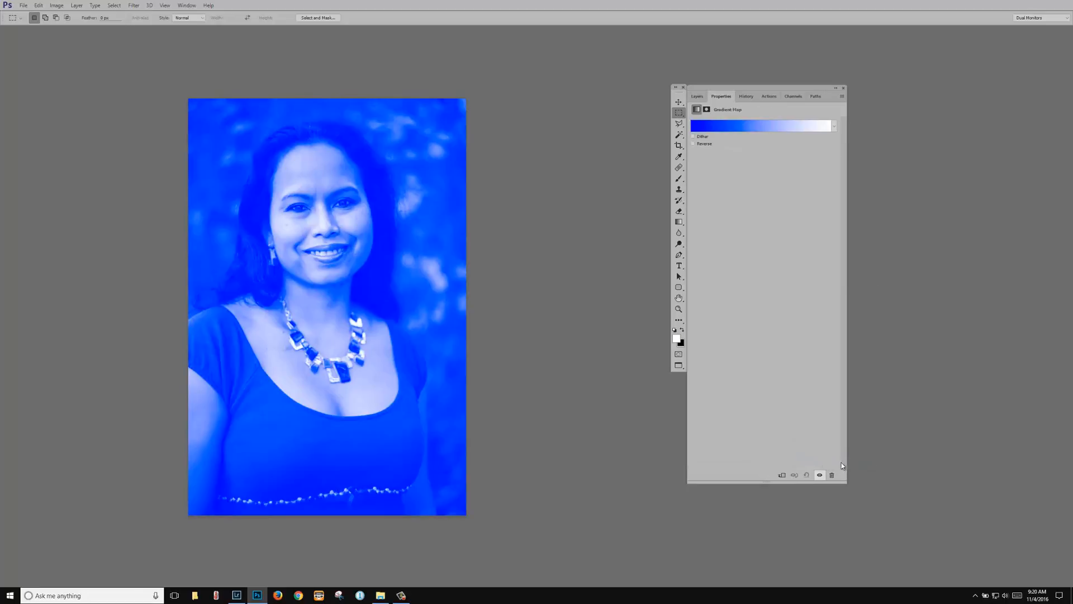
{"action": "left_click", "coordinate": [747, 128]}
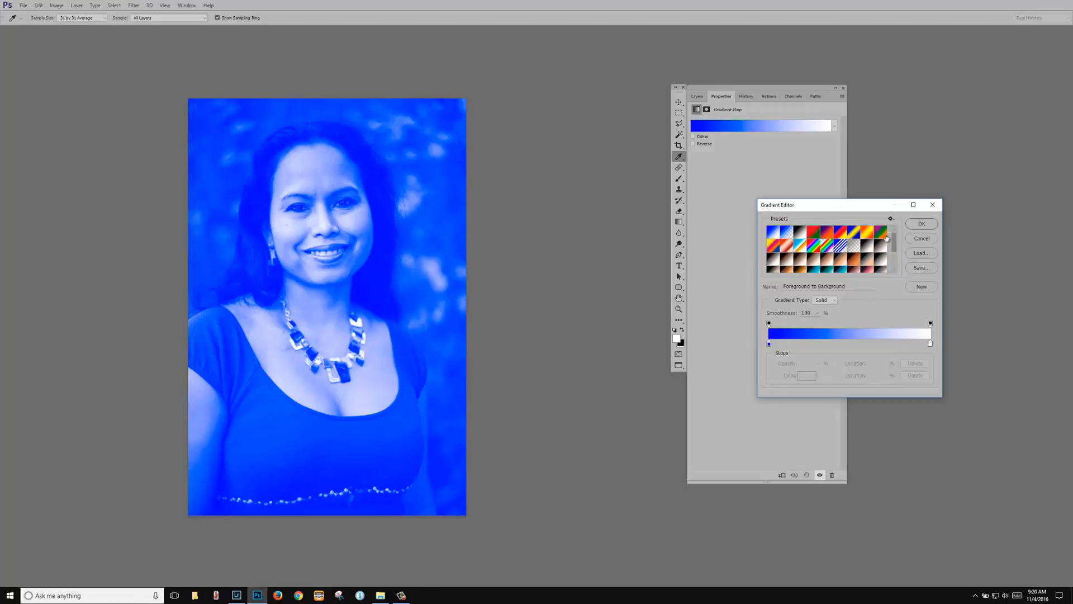
{"action": "left_click", "coordinate": [830, 235]}
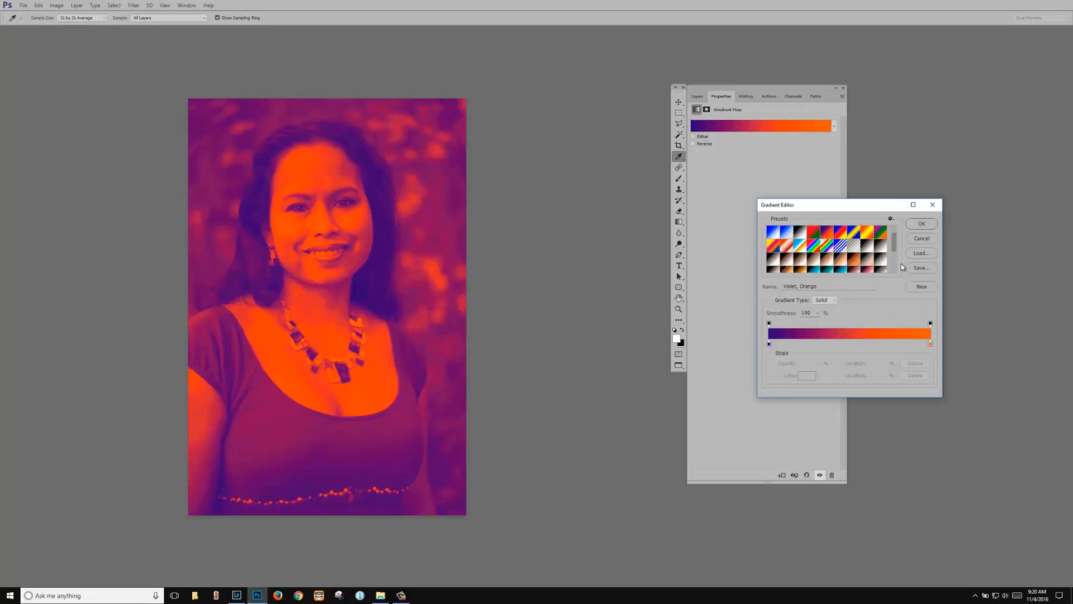
{"action": "left_click", "coordinate": [922, 224]}
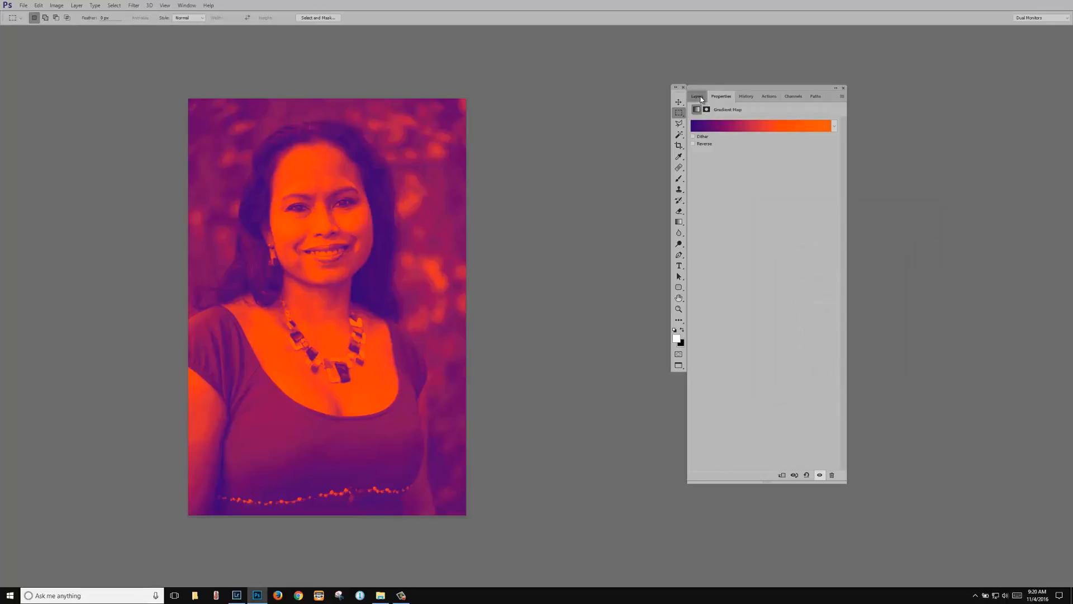
Step: Set the Gradient Map layer to Soft Light at 17% opacity, then hide it to compare
{"action": "left_click", "coordinate": [697, 96]}
{"action": "left_click_drag", "start_coordinate": [781, 121], "coordinate": [752, 139]}
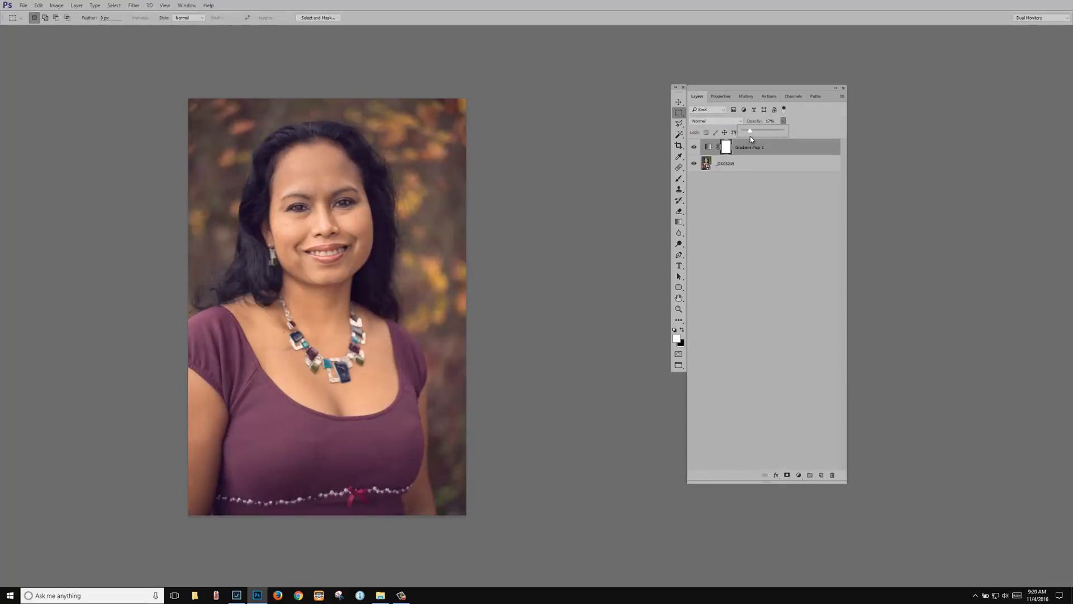
{"action": "left_click", "coordinate": [741, 122]}
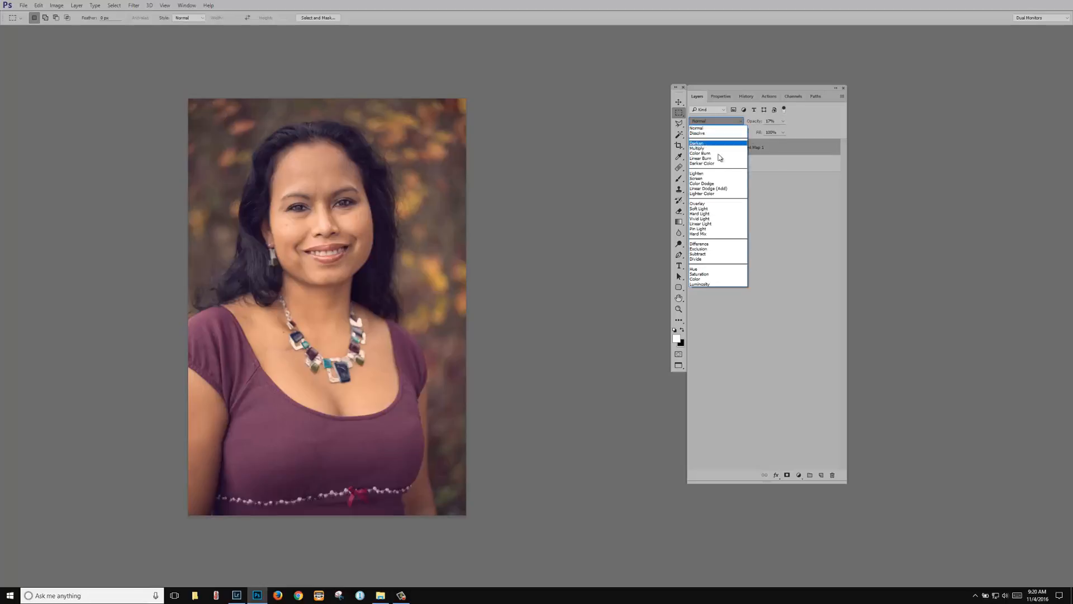
{"action": "left_click", "coordinate": [709, 209]}
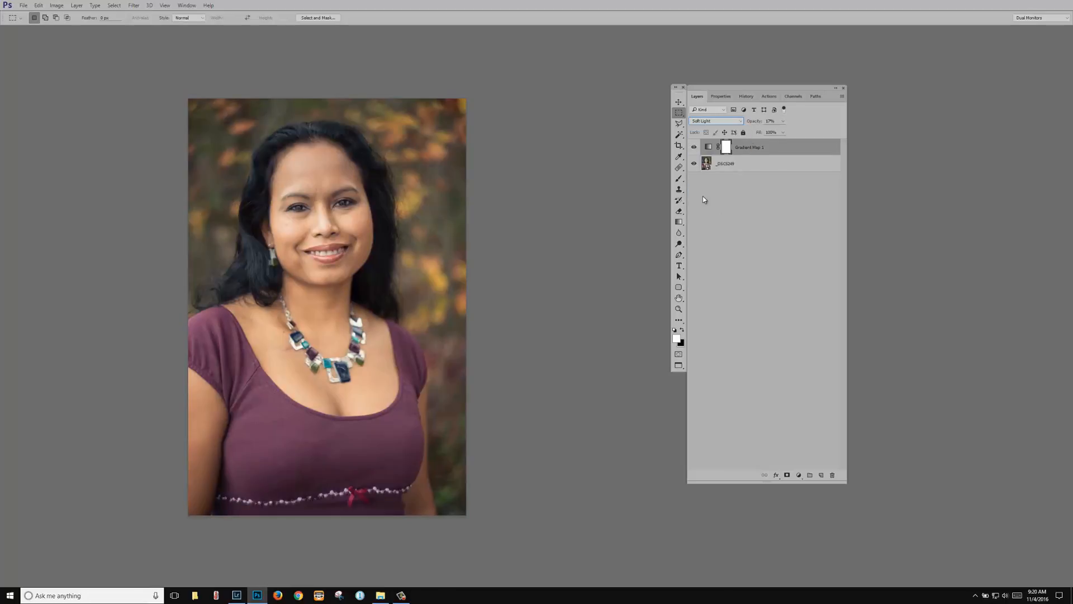
{"action": "left_click", "coordinate": [693, 148]}
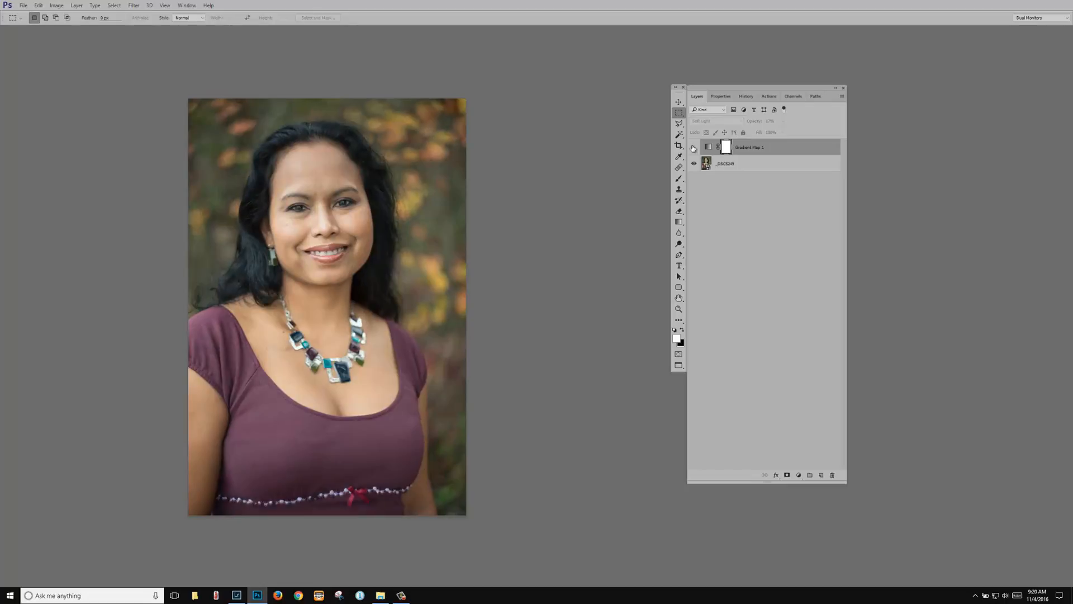
Step: Turn the Gradient Map back on and save as _DSC5249-1.psd in 2016-11-01 Wife at park > Edits
{"action": "left_click", "coordinate": [693, 148]}
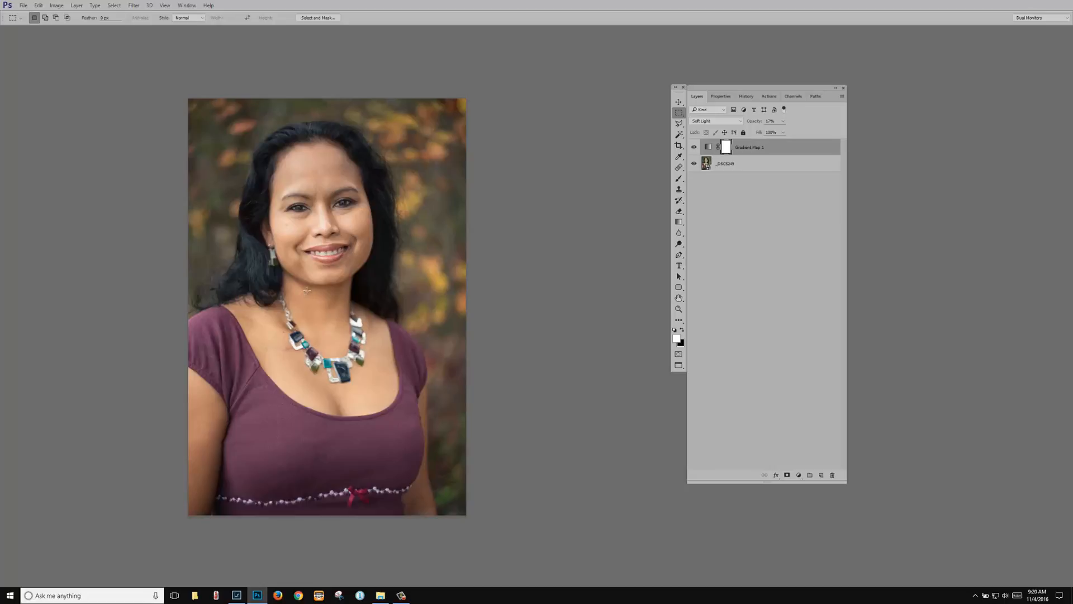
{"action": "left_click", "coordinate": [25, 7]}
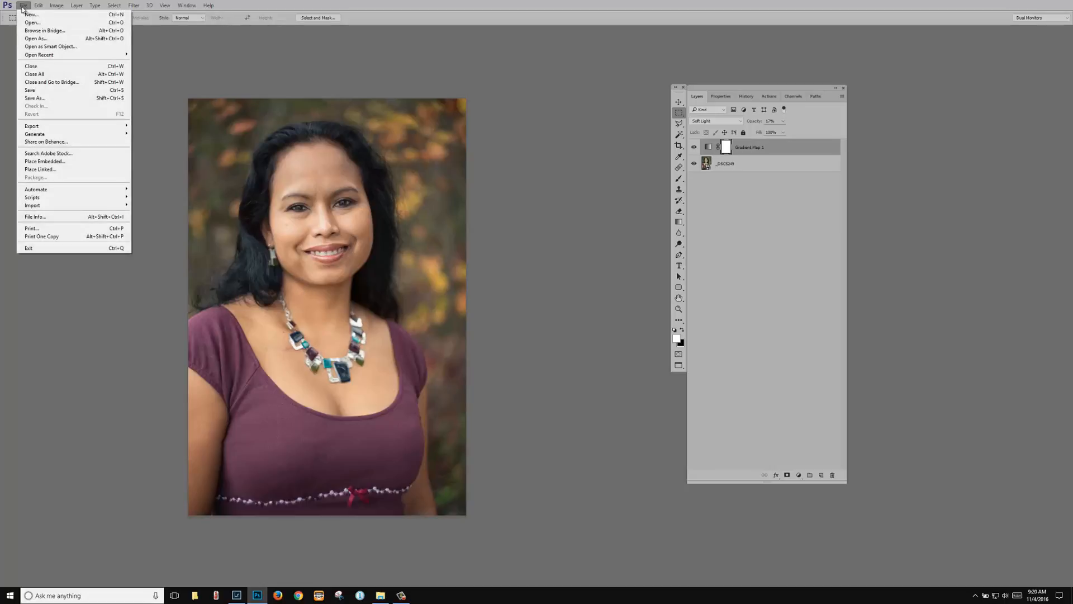
{"action": "left_click", "coordinate": [46, 99]}
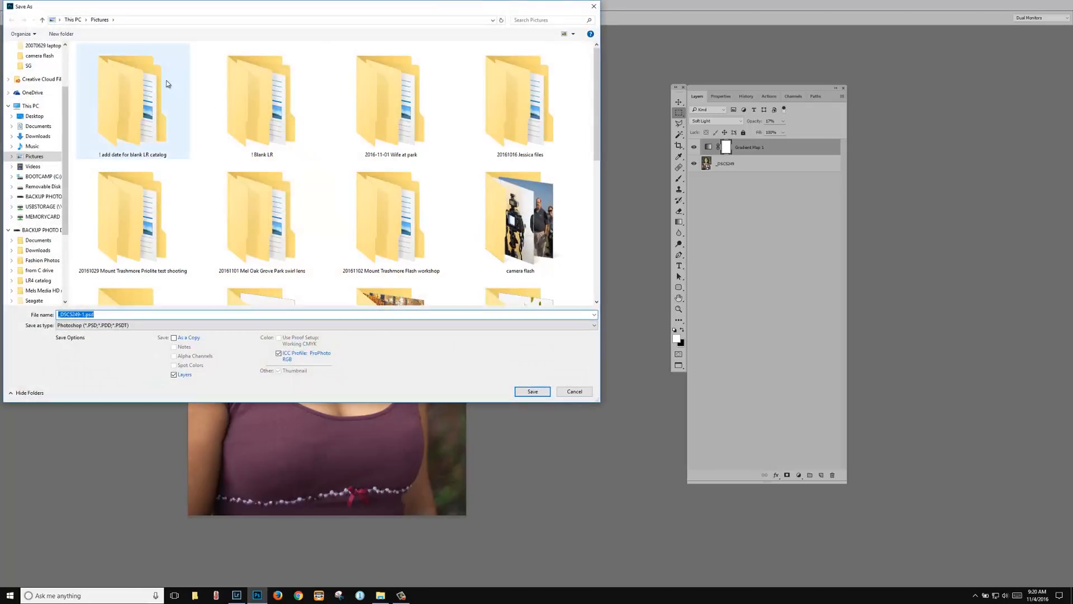
{"action": "double_click", "coordinate": [393, 108]}
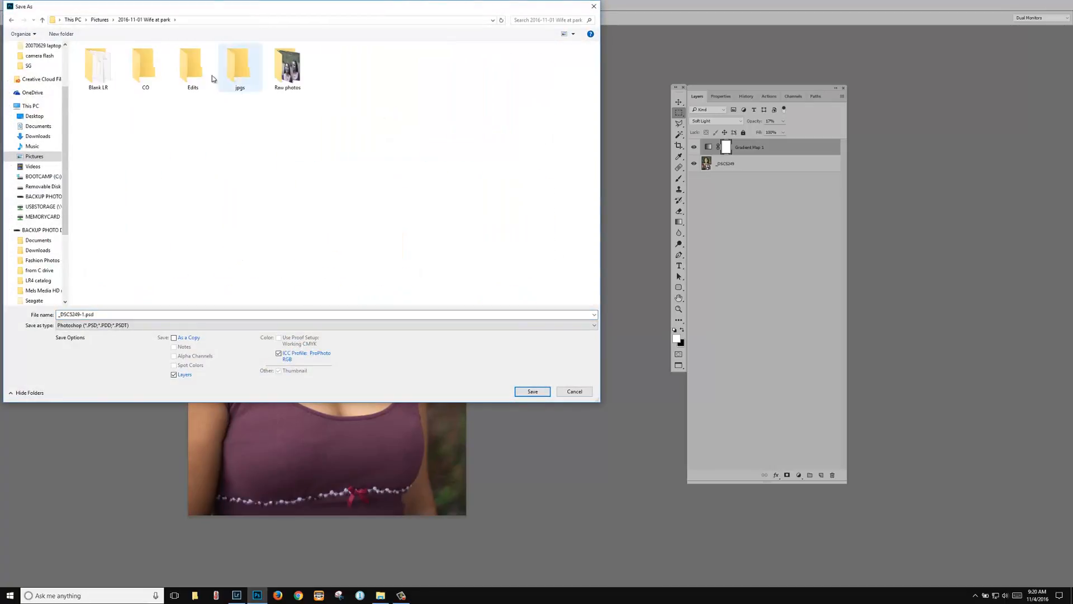
{"action": "left_click", "coordinate": [193, 69]}
{"action": "double_click", "coordinate": [192, 68]}
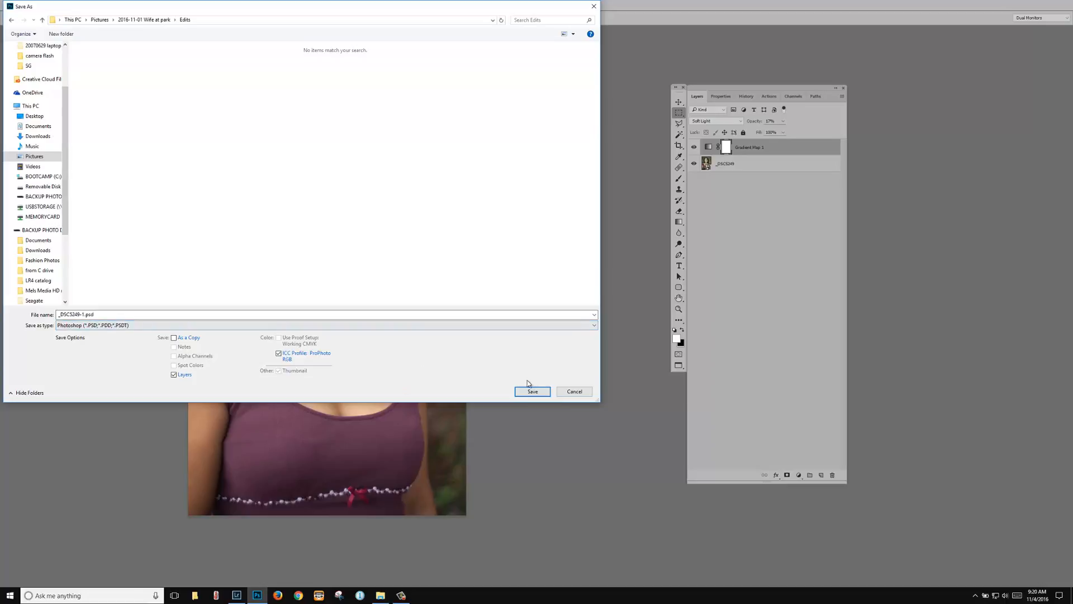
{"action": "left_click", "coordinate": [540, 393]}
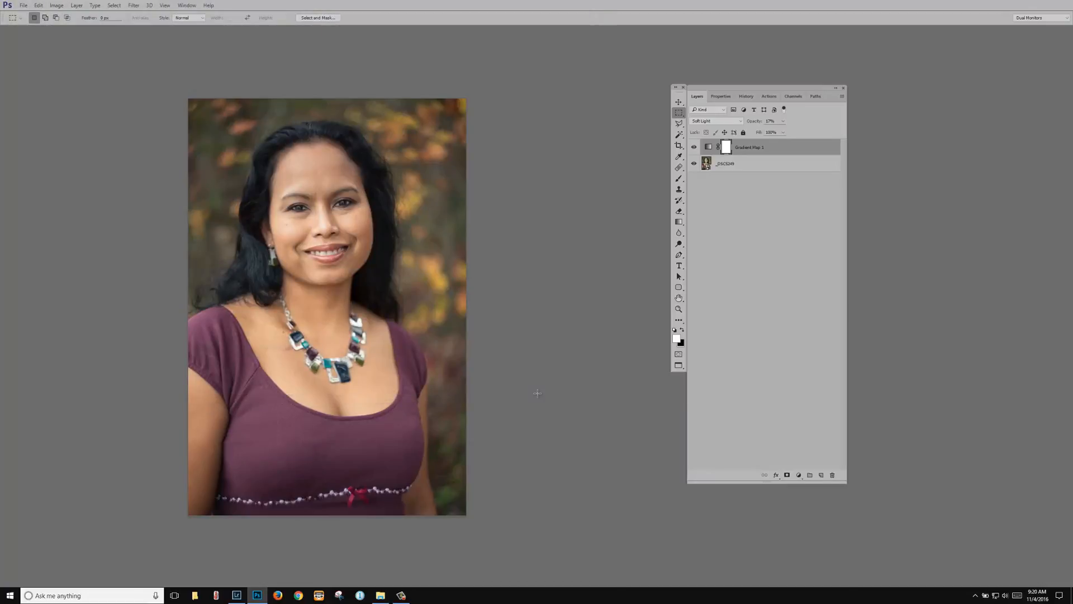
{"action": "left_click", "coordinate": [237, 595]}
{"action": "left_click", "coordinate": [859, 37]}
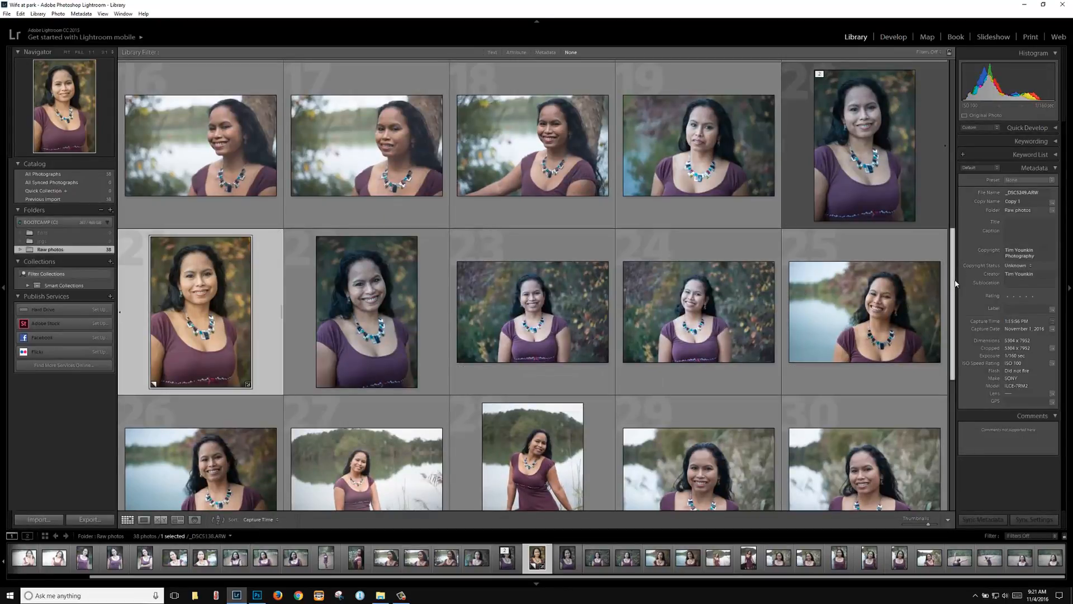
{"action": "left_click_drag", "start_coordinate": [953, 286], "coordinate": [958, 262]}
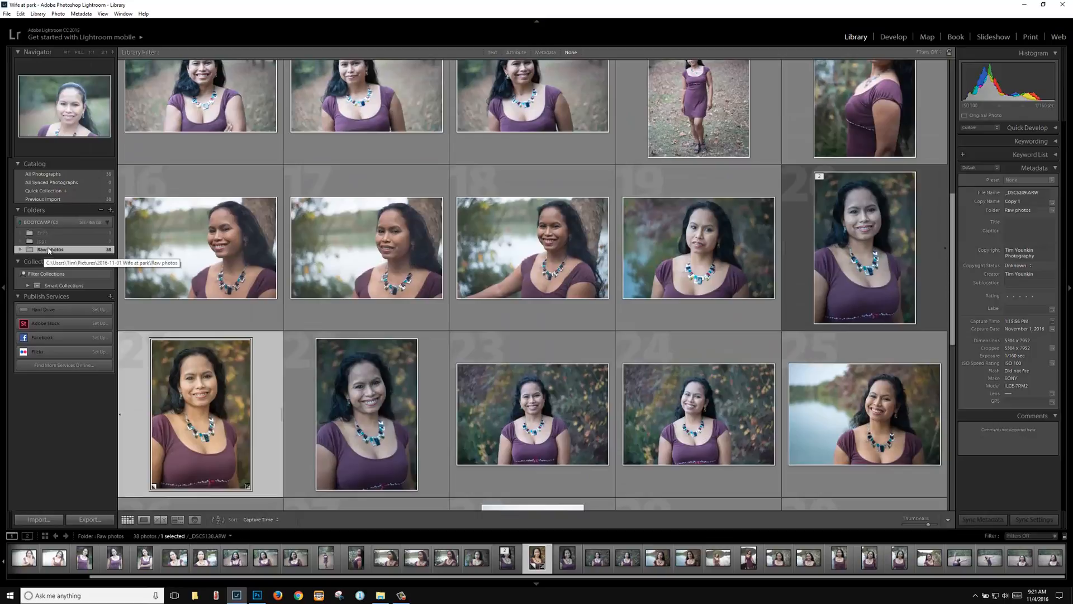
{"action": "left_click", "coordinate": [91, 234]}
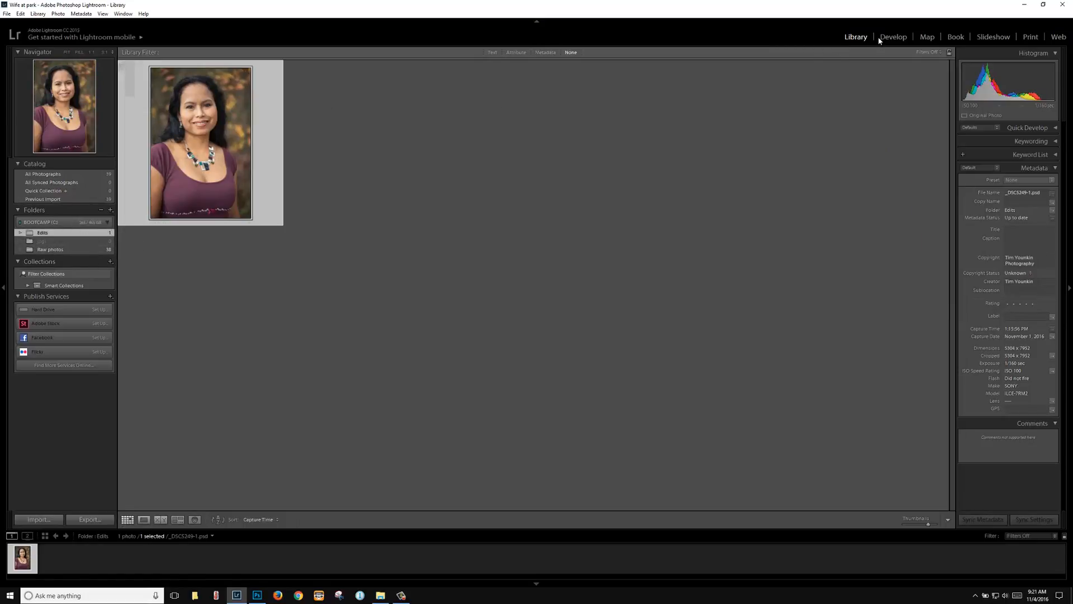
{"action": "left_click", "coordinate": [1025, 6]}
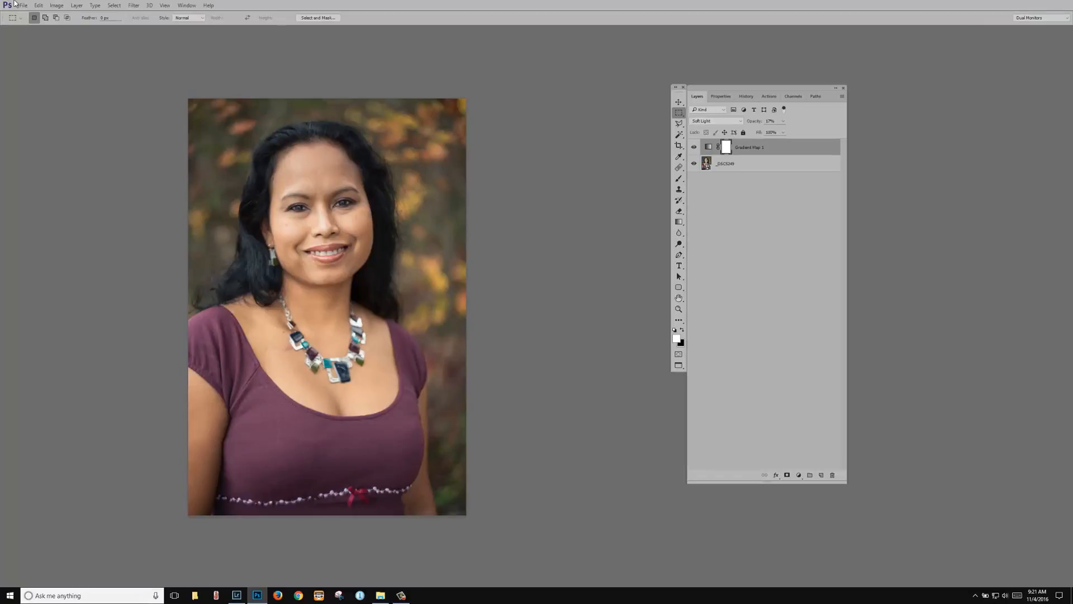
Step: Change the Image Size height to 2048 pixels, giving 1366 × 2048
{"action": "left_click", "coordinate": [56, 5]}
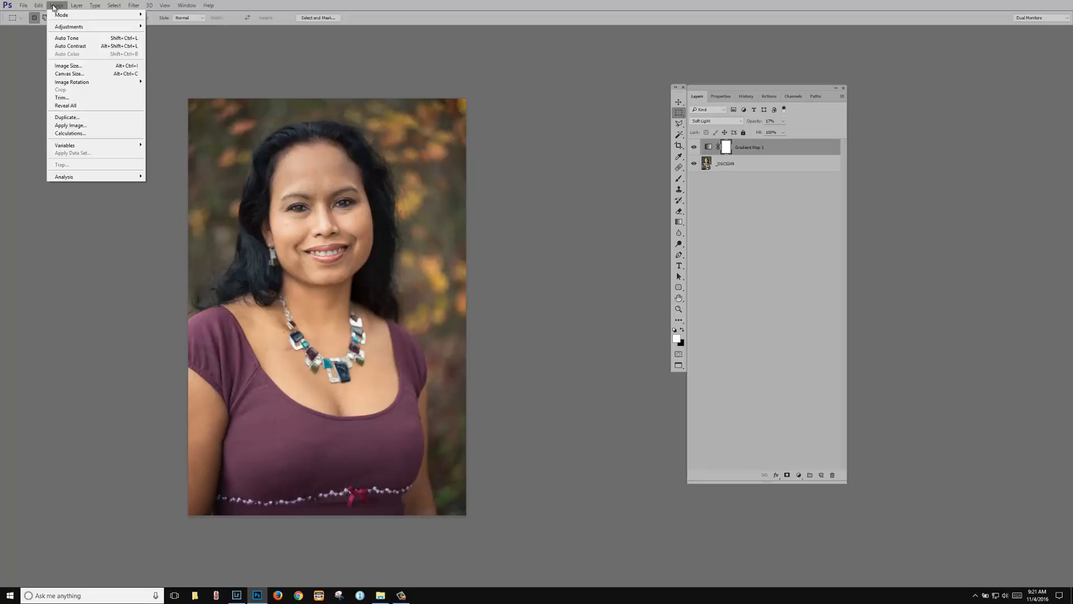
{"action": "left_click", "coordinate": [76, 66]}
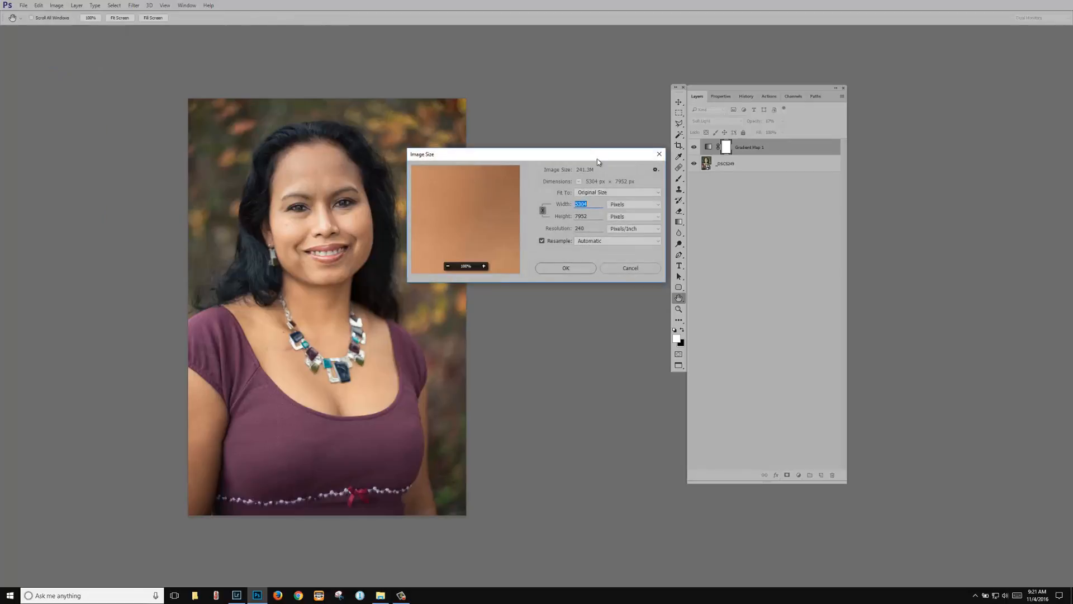
{"action": "left_click_drag", "start_coordinate": [597, 162], "coordinate": [643, 169]}
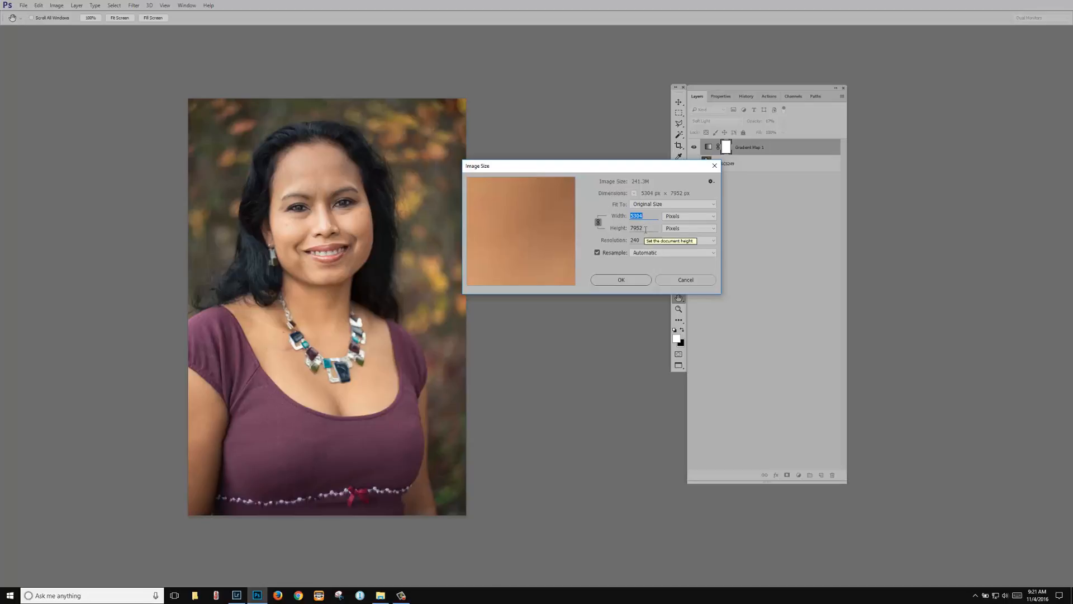
{"action": "key", "text": "Tab"}
{"action": "type", "text": "2"}
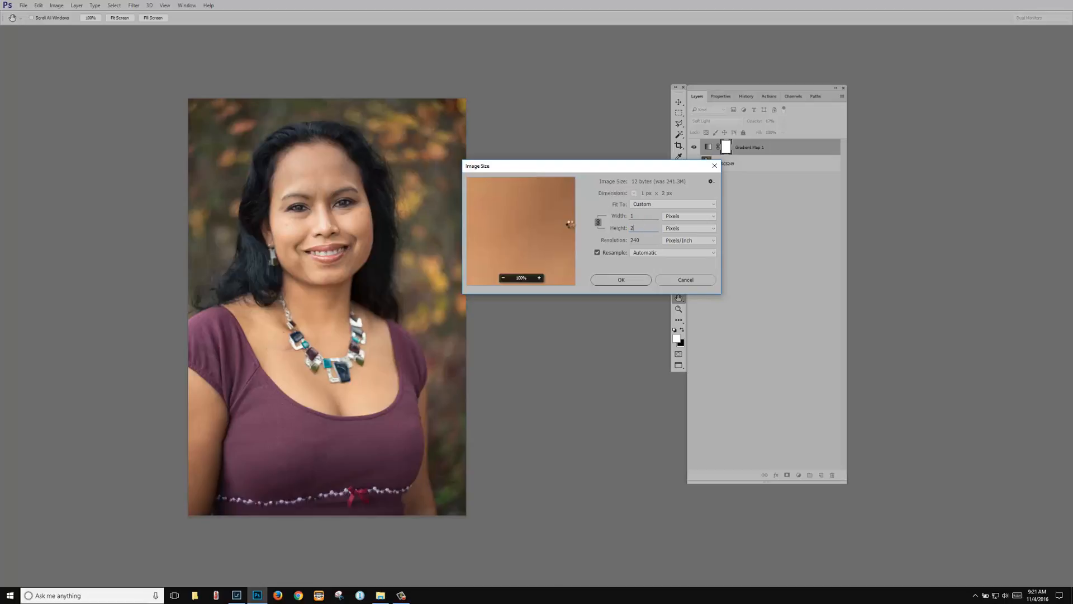
{"action": "type", "text": "048"}
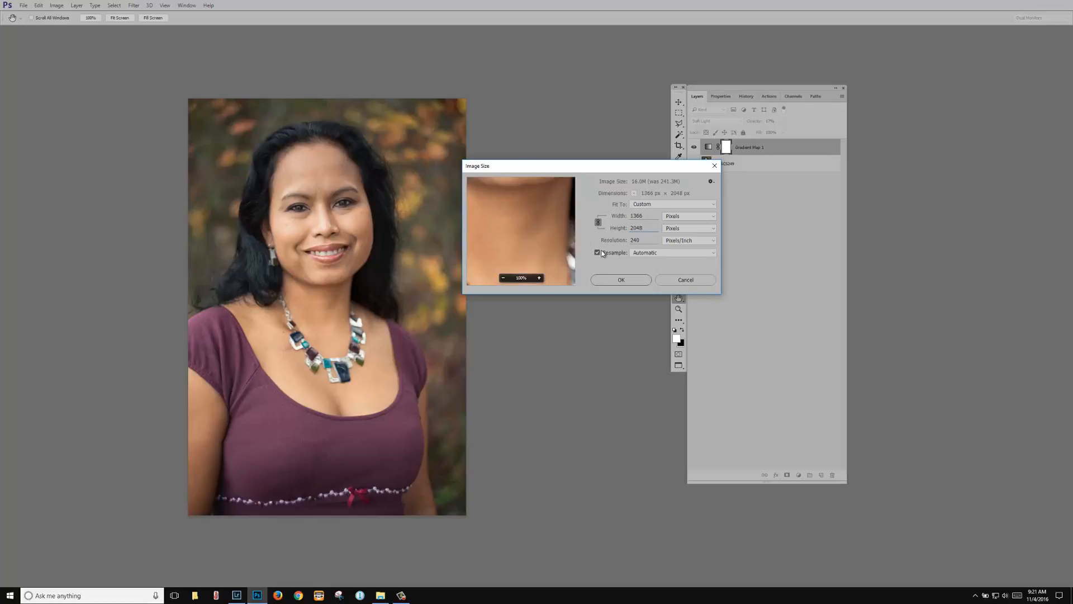
{"action": "left_click", "coordinate": [639, 282]}
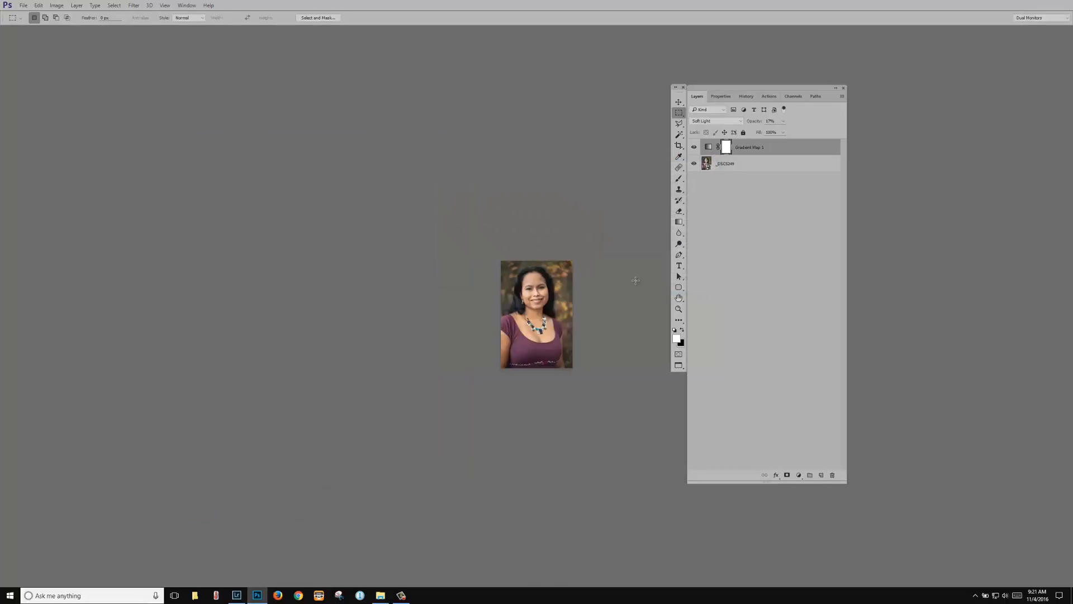
Step: Fit the resized portrait on screen and move the Layers panel to the right
{"action": "scroll", "coordinate": [606, 288], "scroll_direction": "up", "scroll_amount": 5, "text": "alt"}
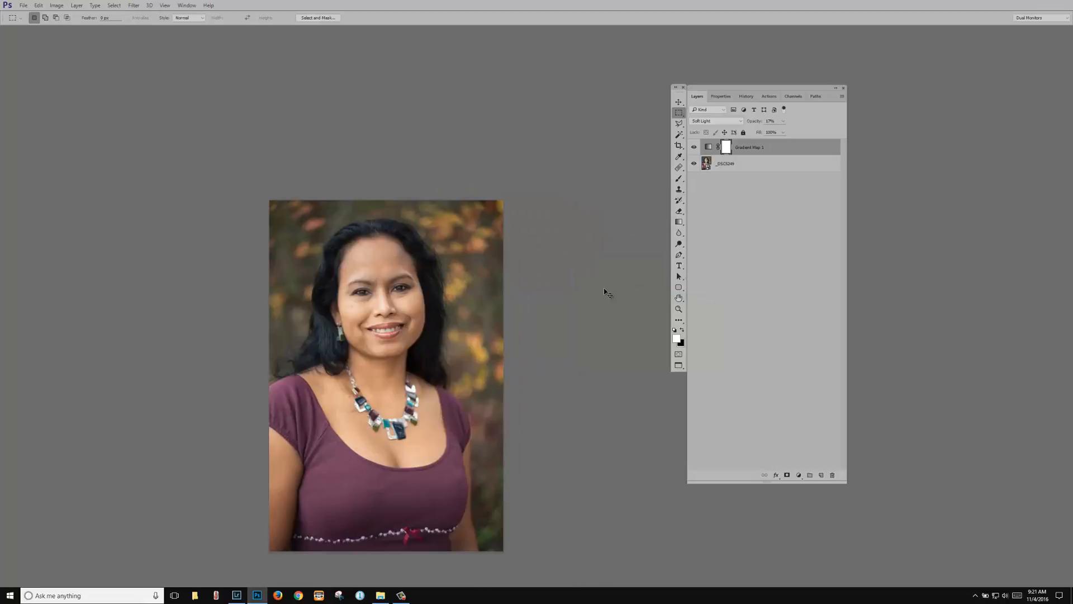
{"action": "key", "text": "ctrl+0"}
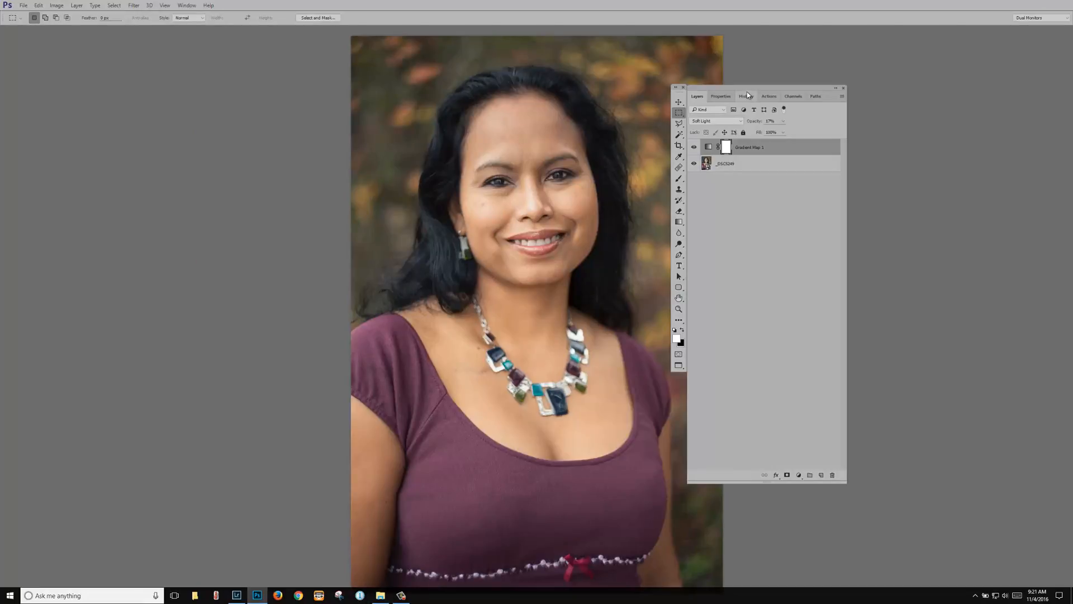
{"action": "left_click_drag", "start_coordinate": [755, 88], "coordinate": [964, 82]}
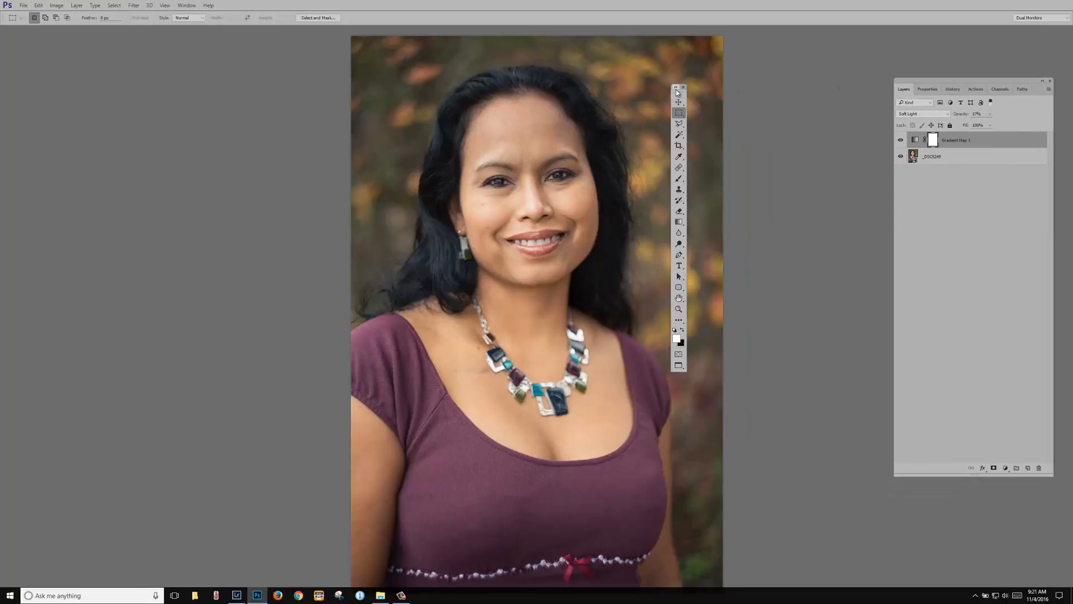
Step: Export via Save for Web as JPEG _DSC5249-1.jpg into Pictures > 2016-11-01 Wife at park > jpgs
{"action": "left_click_drag", "start_coordinate": [675, 90], "coordinate": [881, 85]}
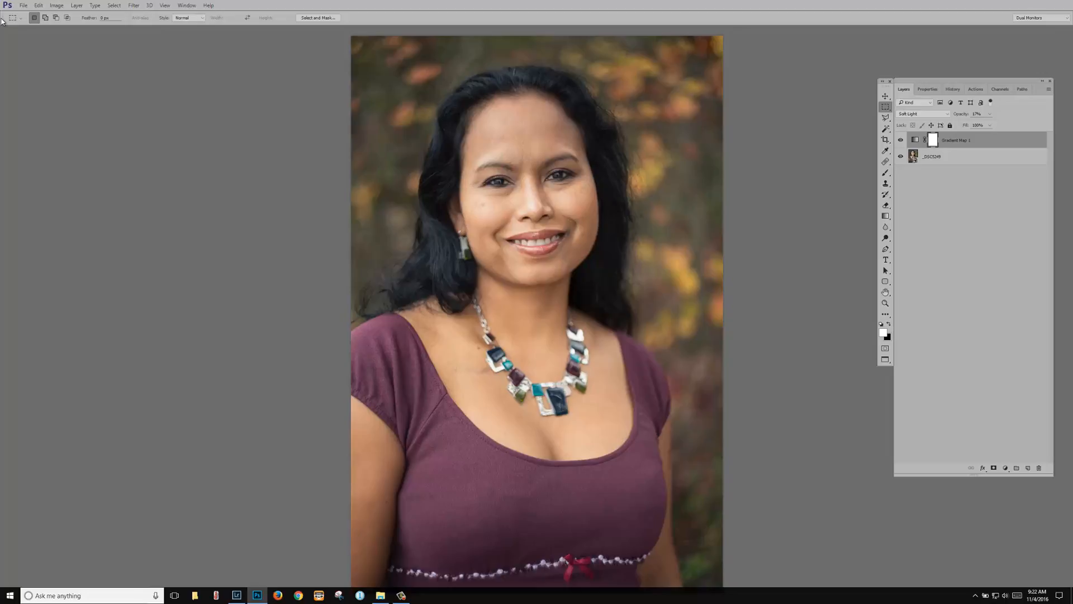
{"action": "key", "text": "ctrl+alt+shift+s"}
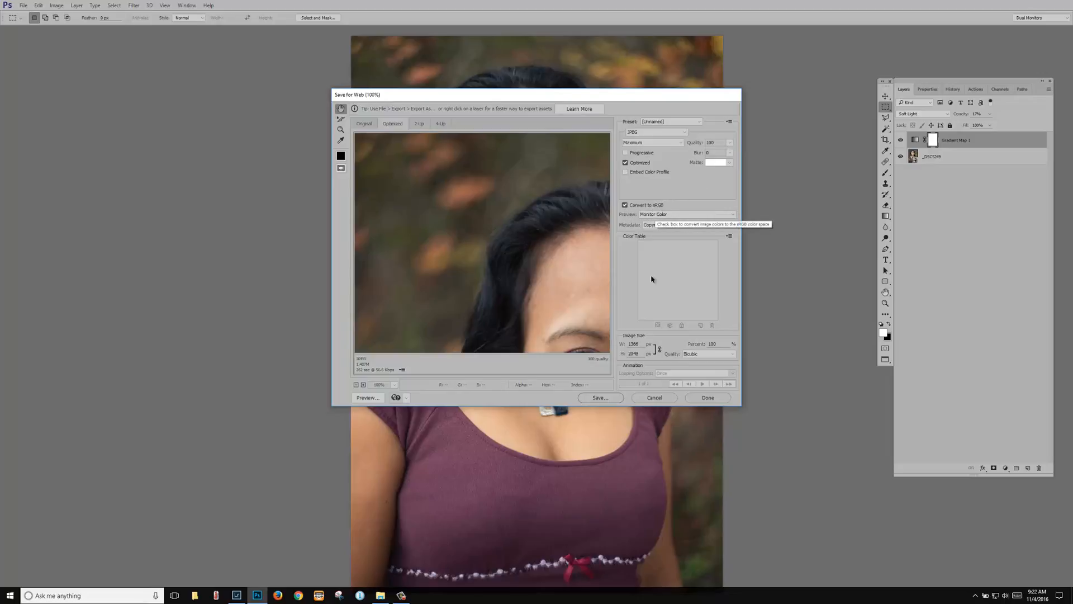
{"action": "left_click", "coordinate": [608, 398]}
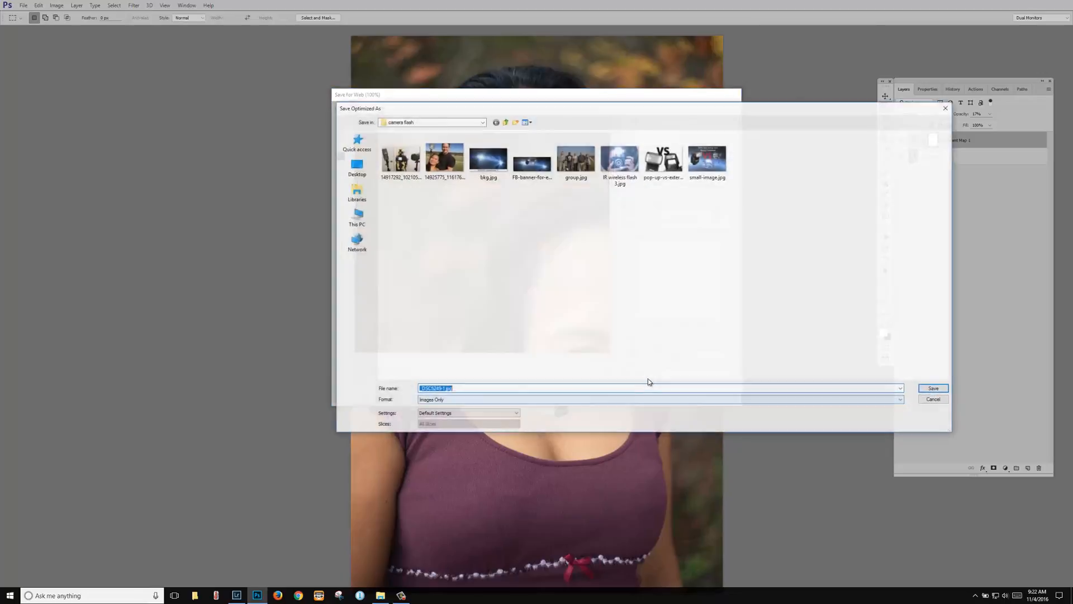
{"action": "left_click", "coordinate": [505, 122]}
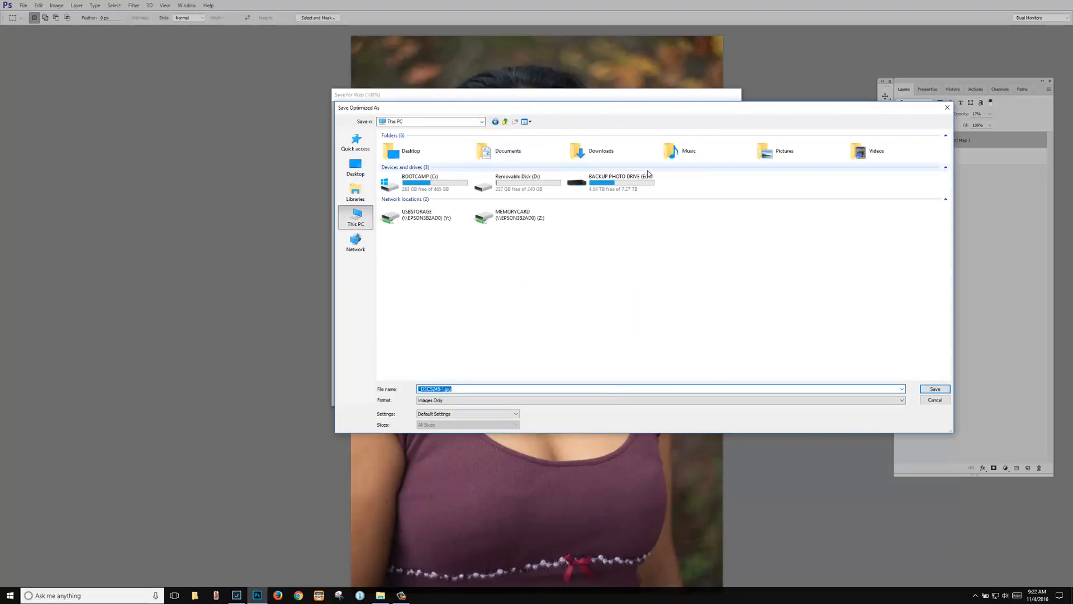
{"action": "double_click", "coordinate": [764, 152]}
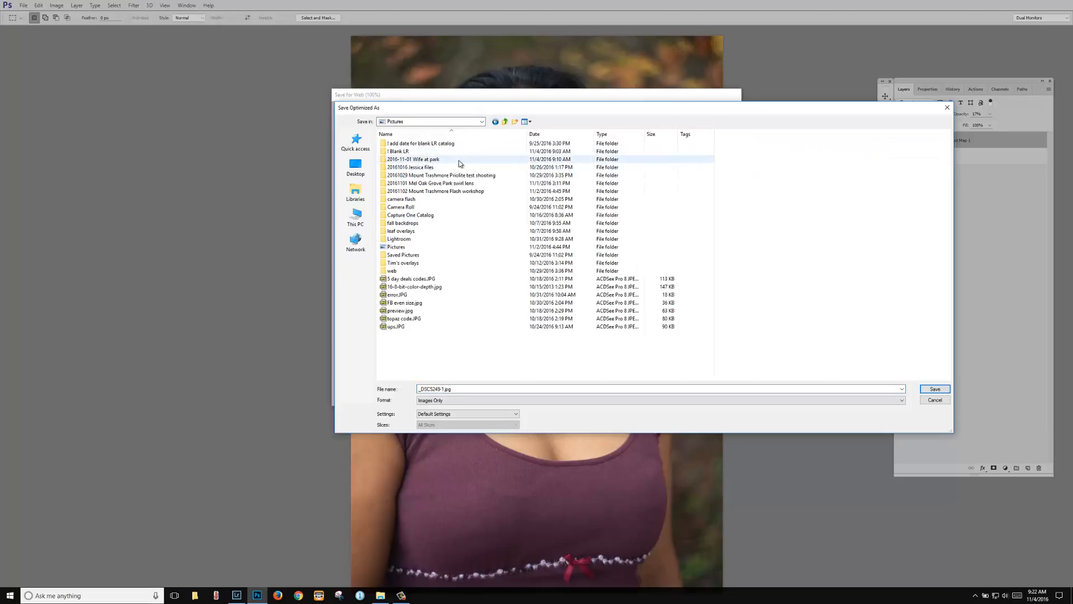
{"action": "double_click", "coordinate": [418, 160]}
{"action": "double_click", "coordinate": [537, 155]}
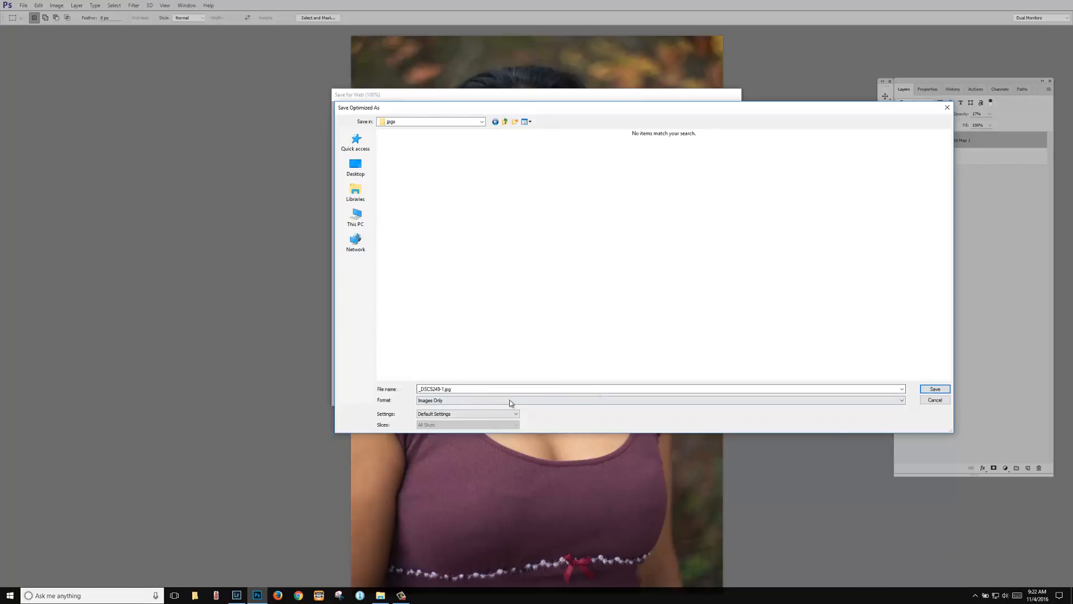
{"action": "left_click", "coordinate": [935, 389]}
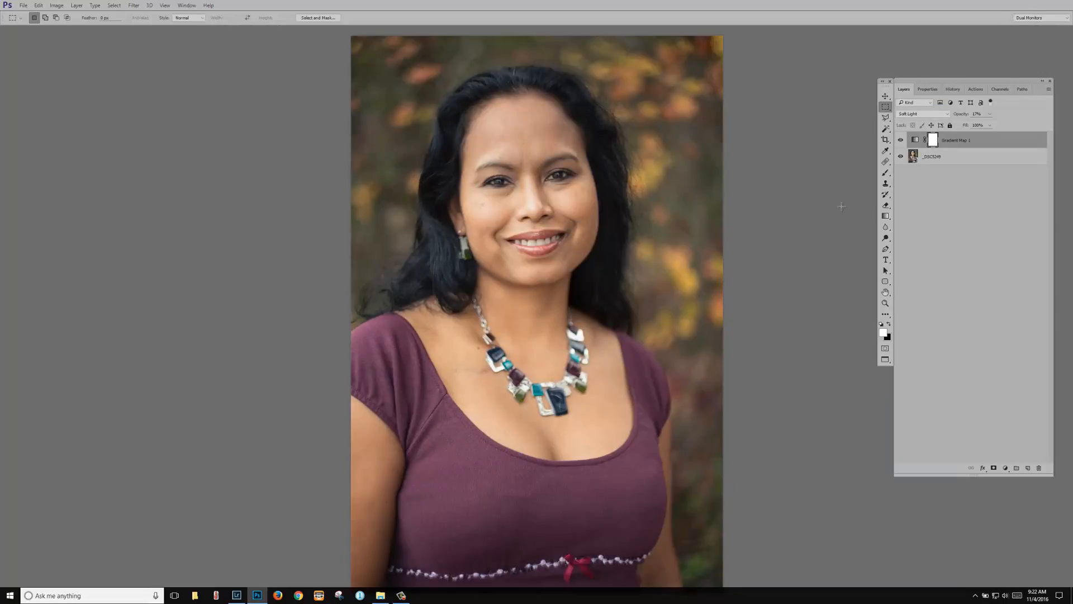
Step: Leave full-screen mode, minimize Photoshop and bring Lightroom back to the front
{"action": "key", "text": "f"}
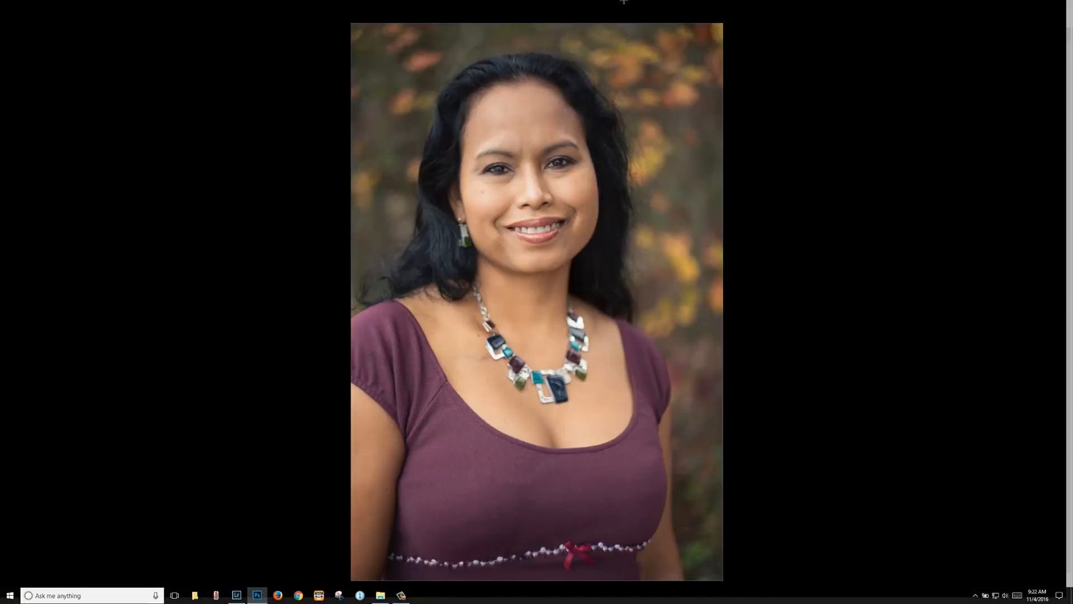
{"action": "key", "text": "f"}
{"action": "left_click", "coordinate": [1033, 4]}
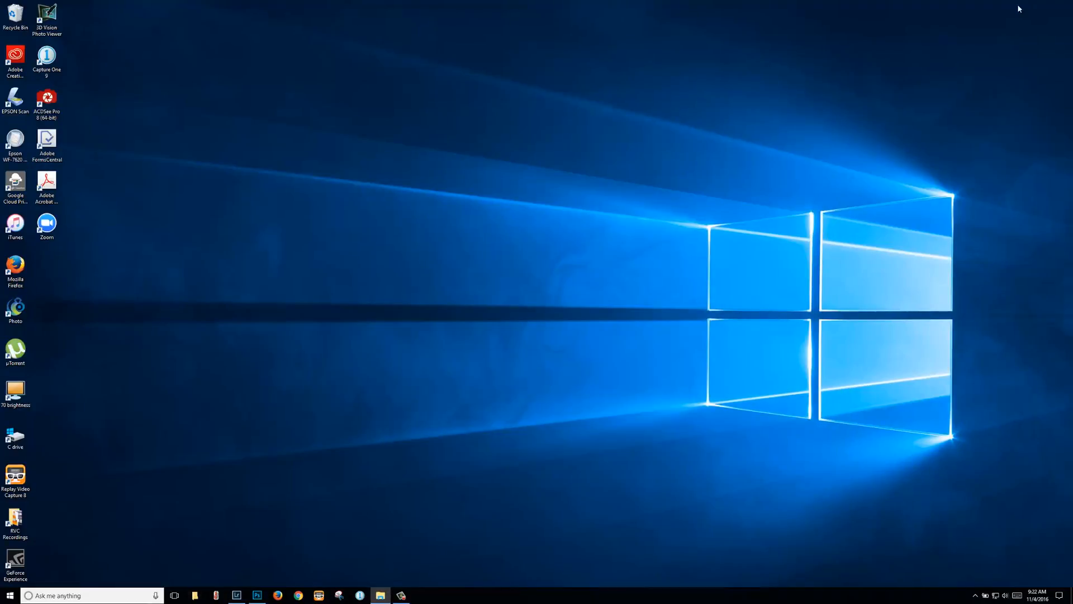
{"action": "left_click", "coordinate": [237, 594]}
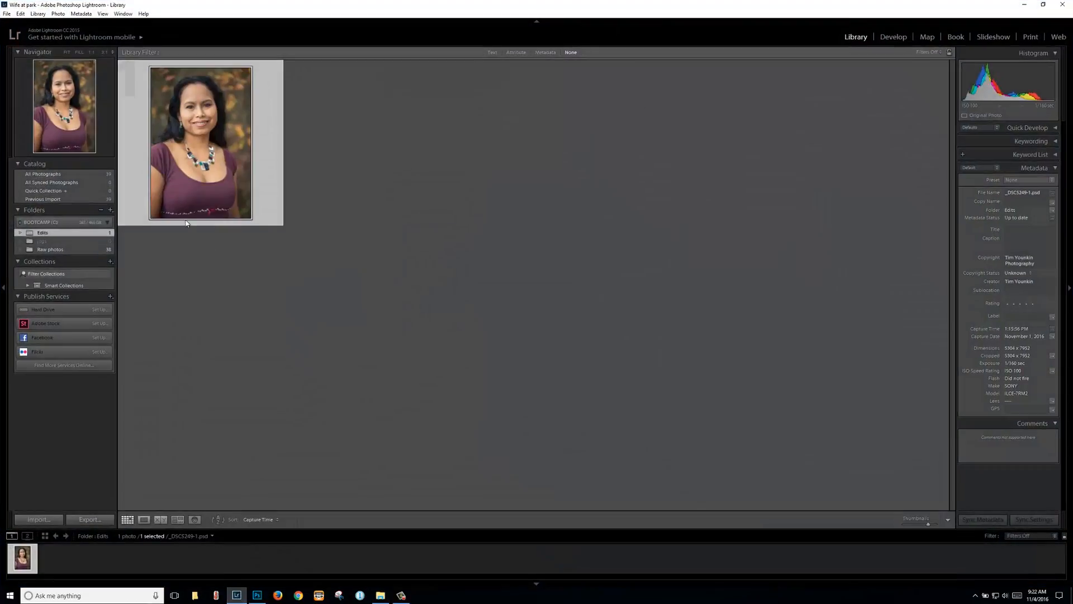
Step: Synchronize the jpgs folder so _DSC5249-1.jpg is imported into the catalog
{"action": "left_click", "coordinate": [45, 241]}
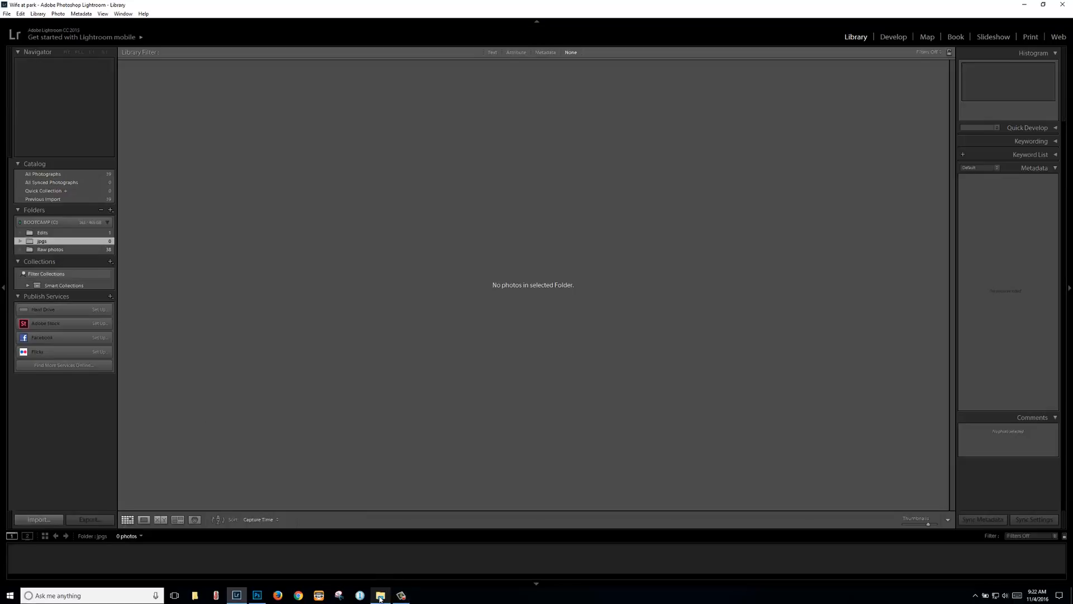
{"action": "right_click", "coordinate": [58, 244]}
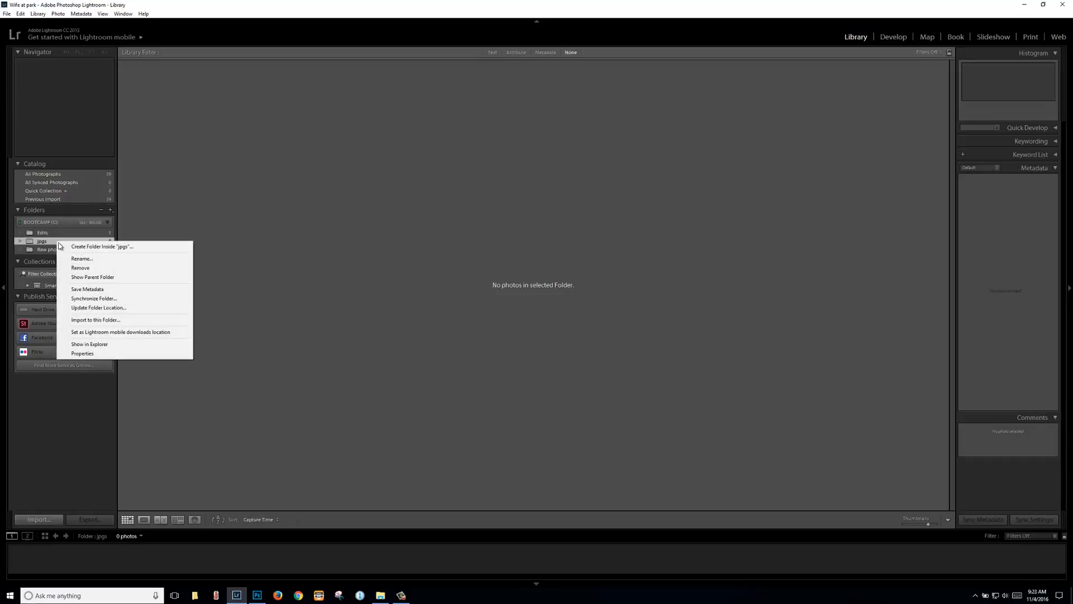
{"action": "left_click", "coordinate": [102, 301]}
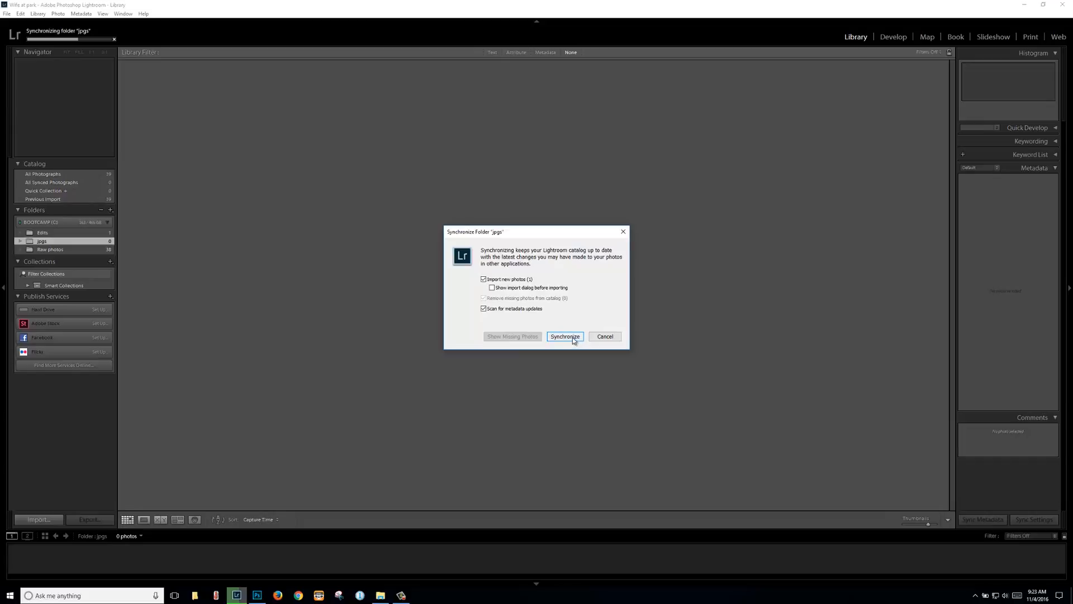
{"action": "left_click", "coordinate": [565, 337]}
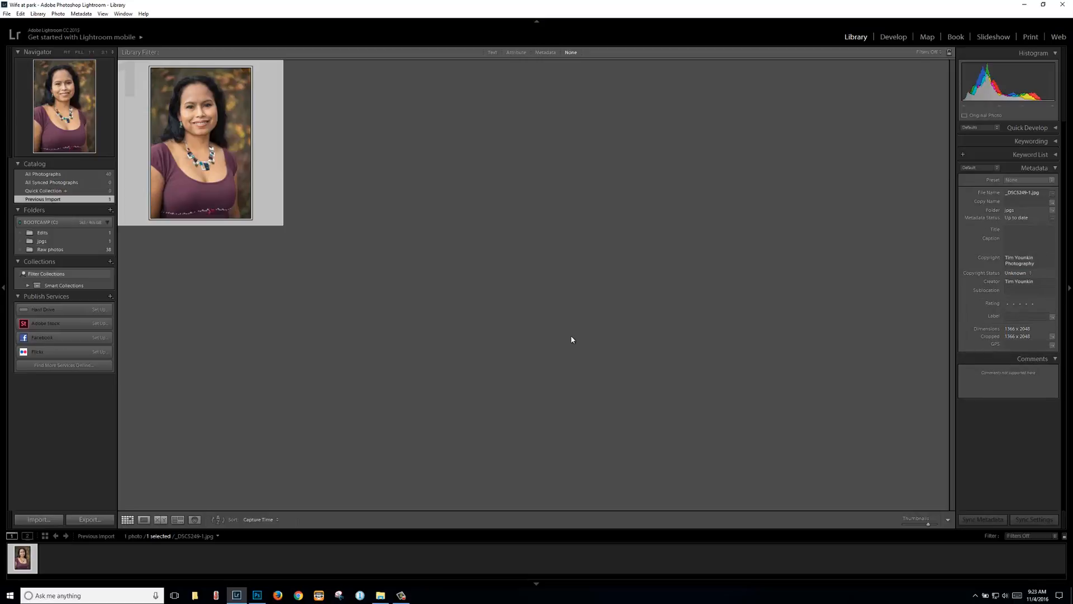
{"action": "right_click", "coordinate": [41, 234]}
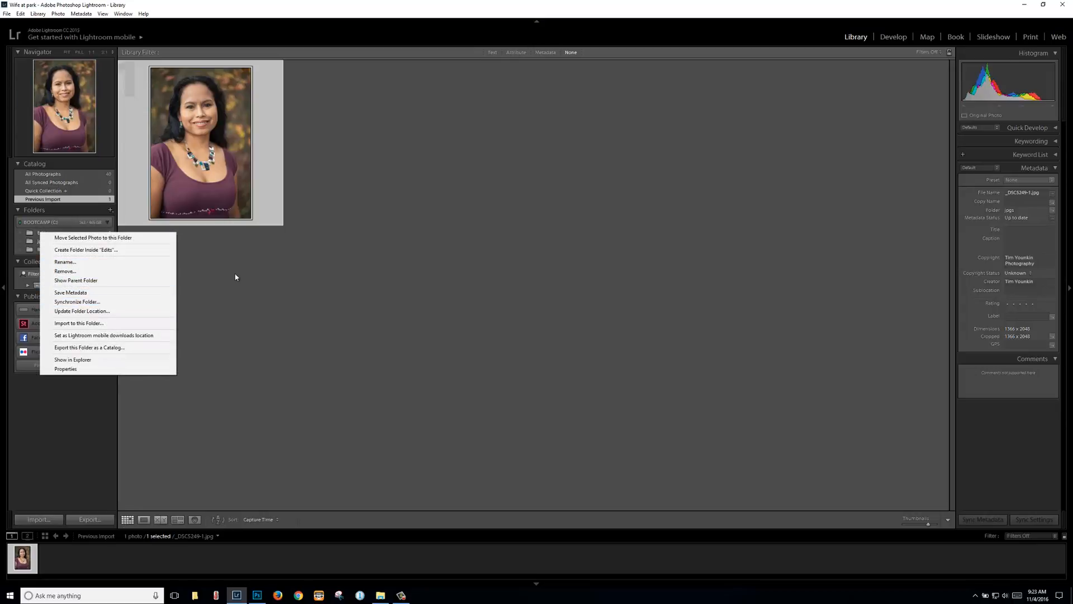
{"action": "left_click", "coordinate": [383, 325]}
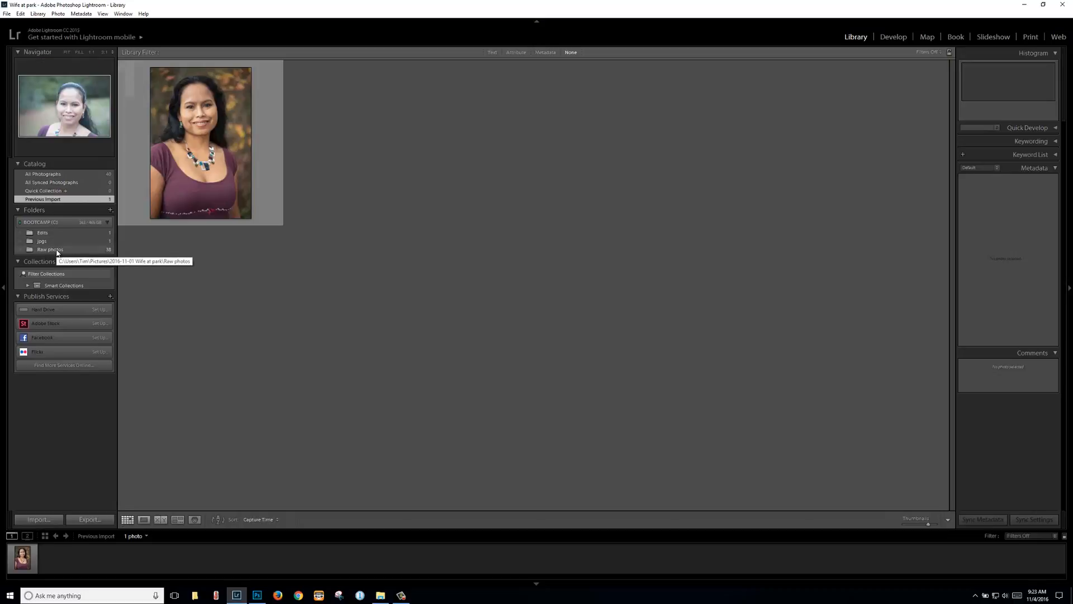
{"action": "left_click", "coordinate": [381, 596]}
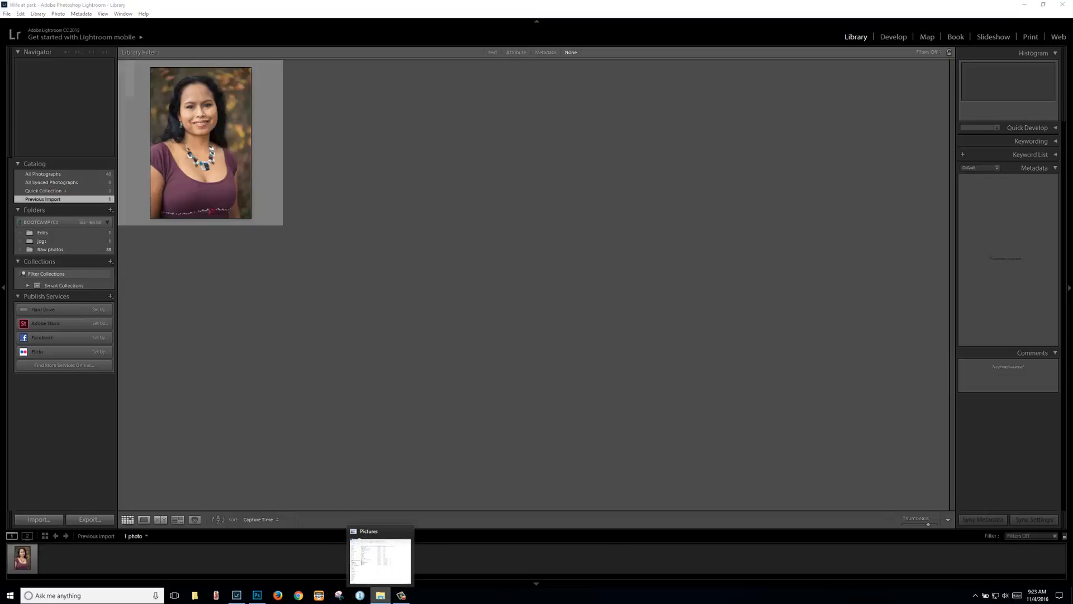
Step: Open 2016-11-01 Wife at park in Explorer, switch to Details view, then move the window off screen
{"action": "left_click_drag", "start_coordinate": [1072, 146], "coordinate": [673, 43]}
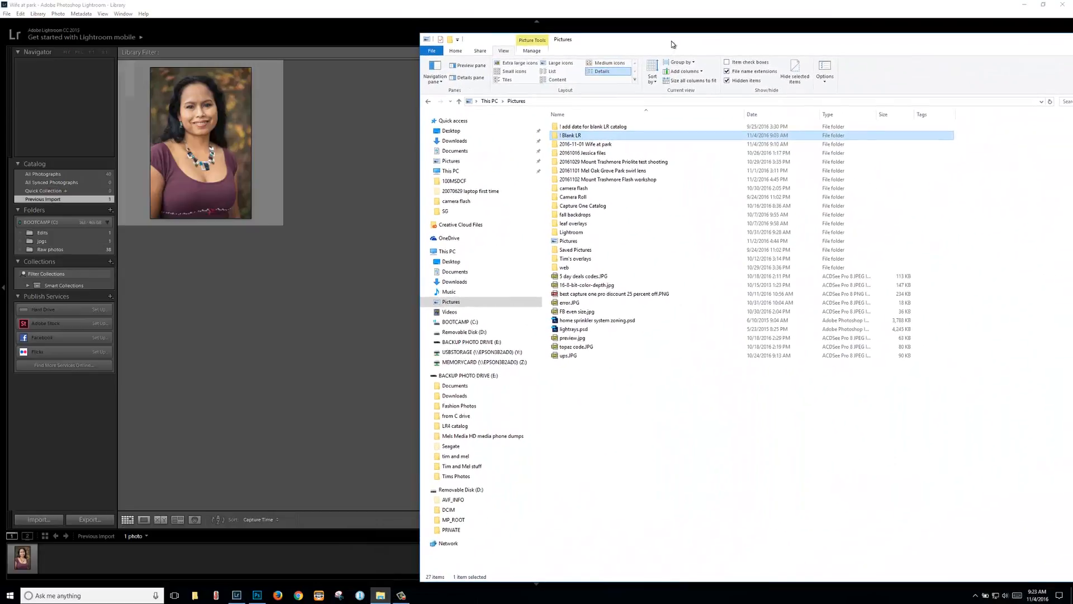
{"action": "left_click", "coordinate": [588, 145]}
{"action": "double_click", "coordinate": [588, 146]}
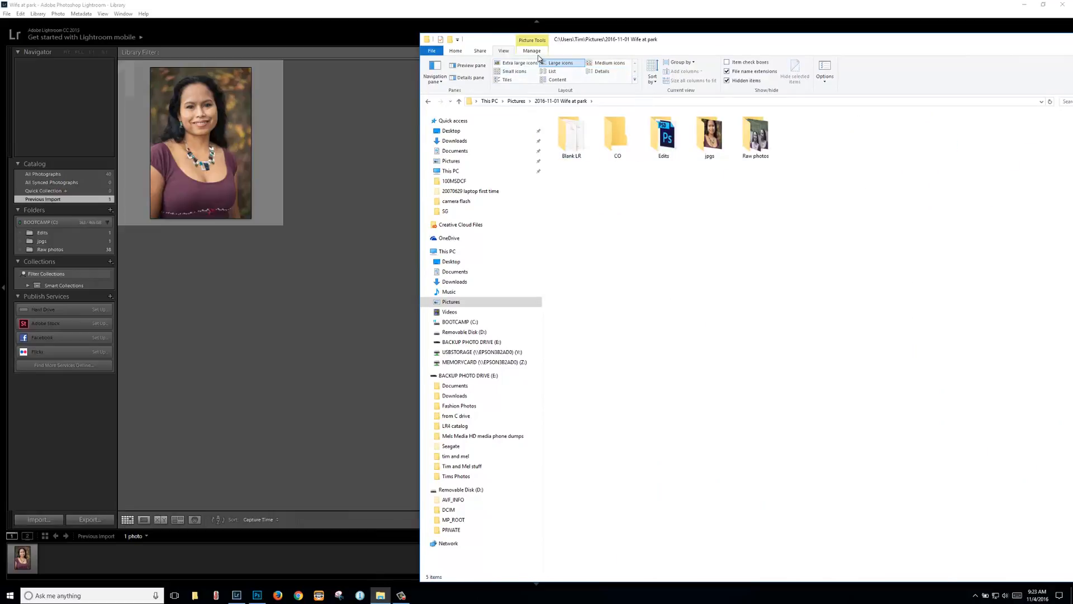
{"action": "left_click", "coordinate": [605, 73]}
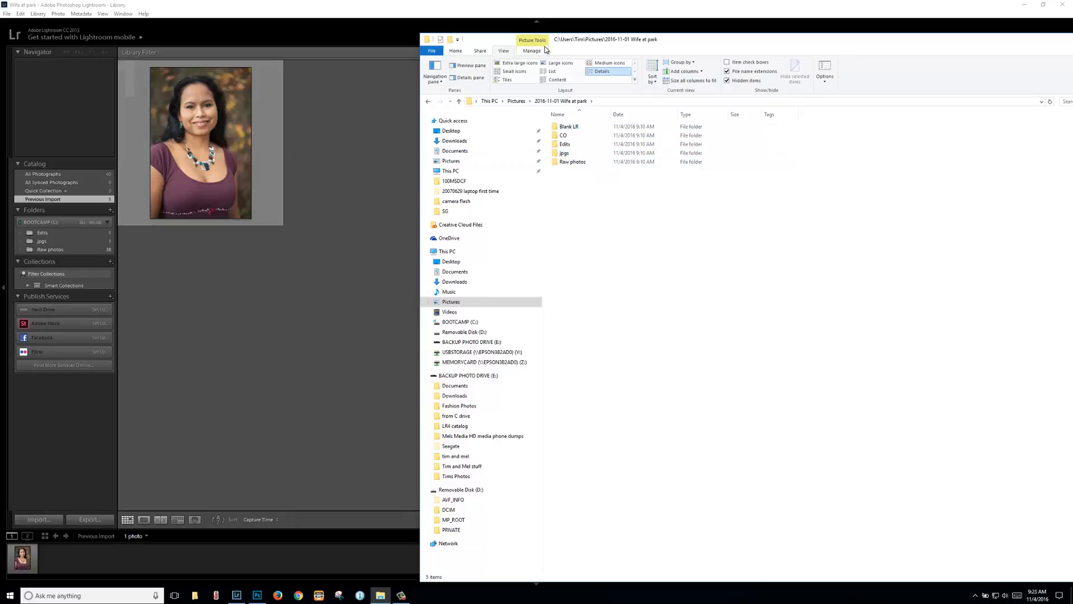
{"action": "left_click_drag", "start_coordinate": [714, 43], "coordinate": [1072, 145]}
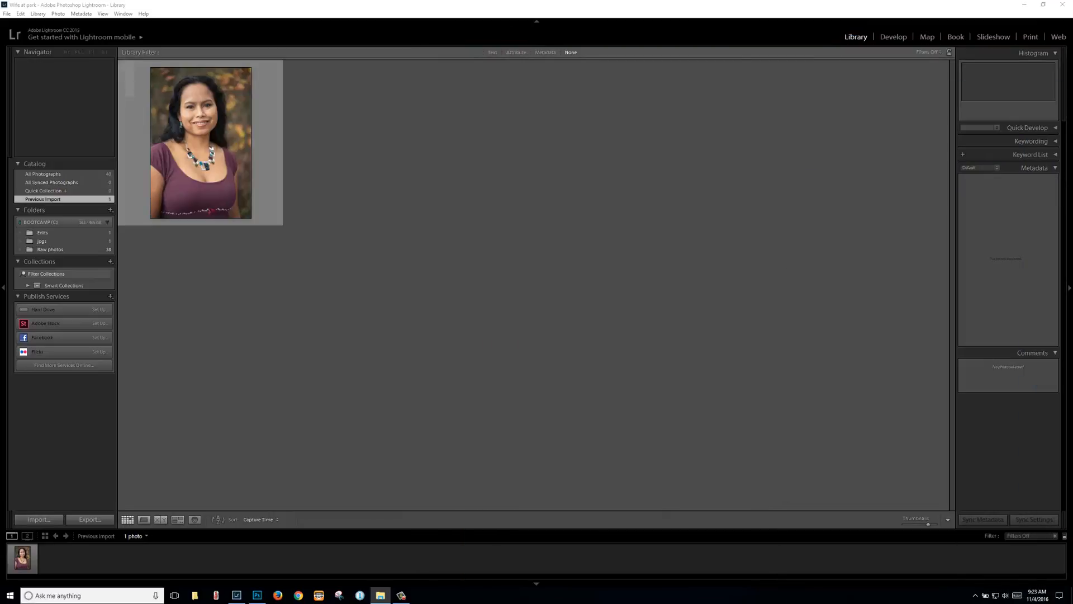